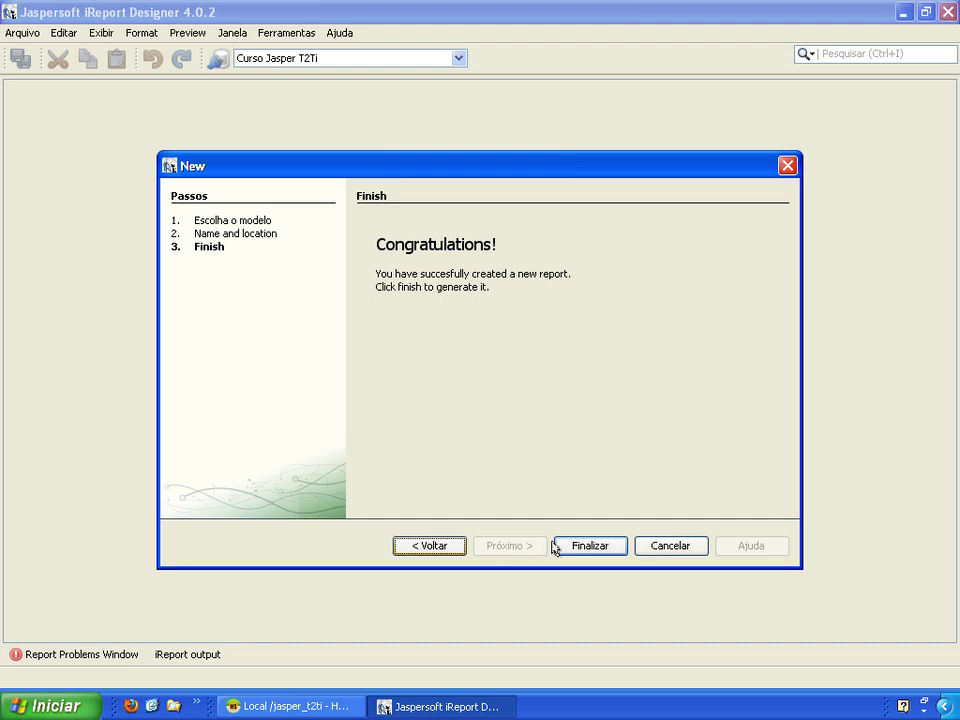
Finish creating the Vendas report and delete its Page Header band
left_click(574, 546)
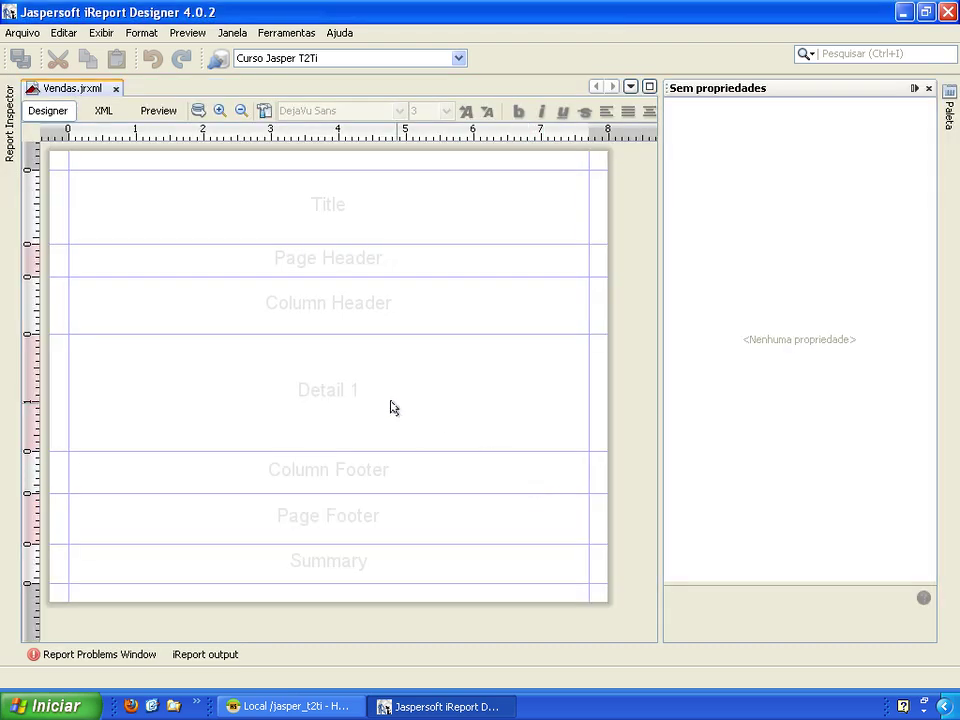
left_click(8, 140)
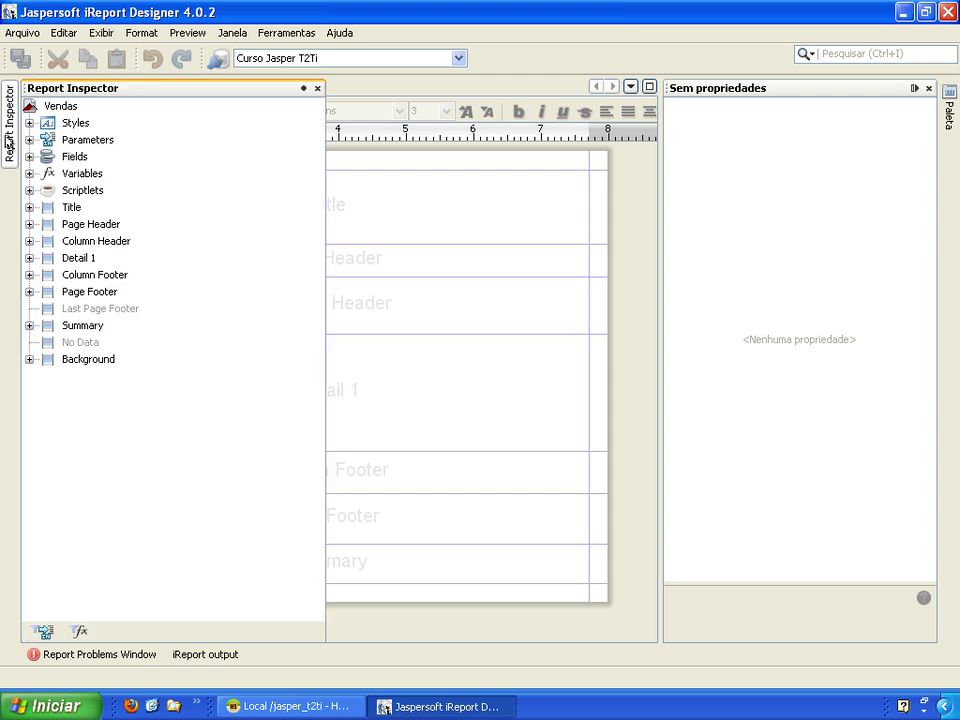
left_click(66, 227)
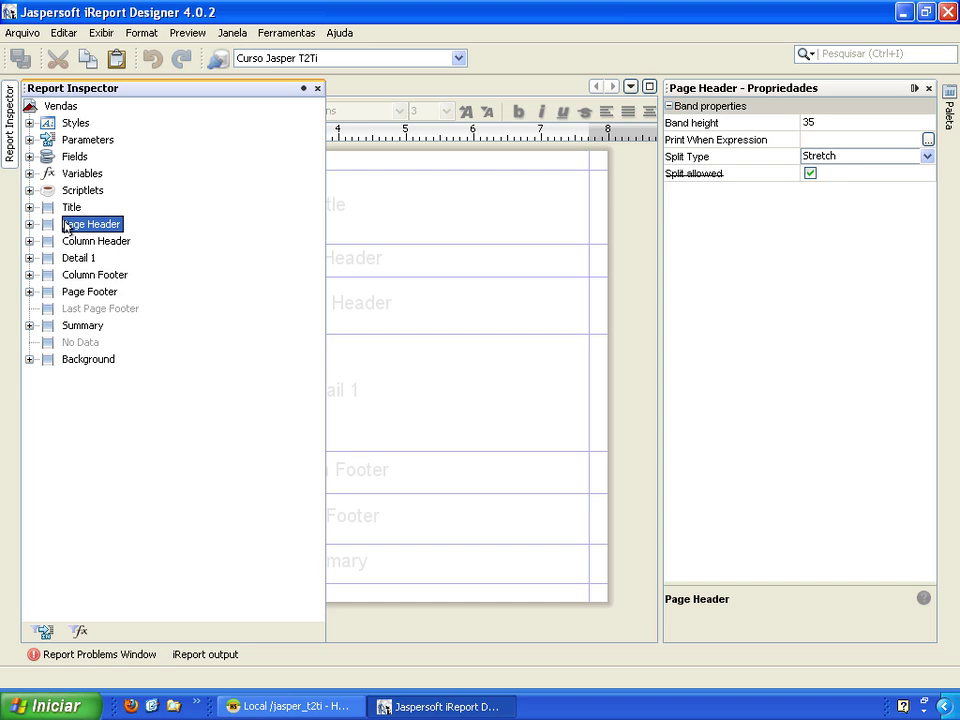
right_click(66, 227)
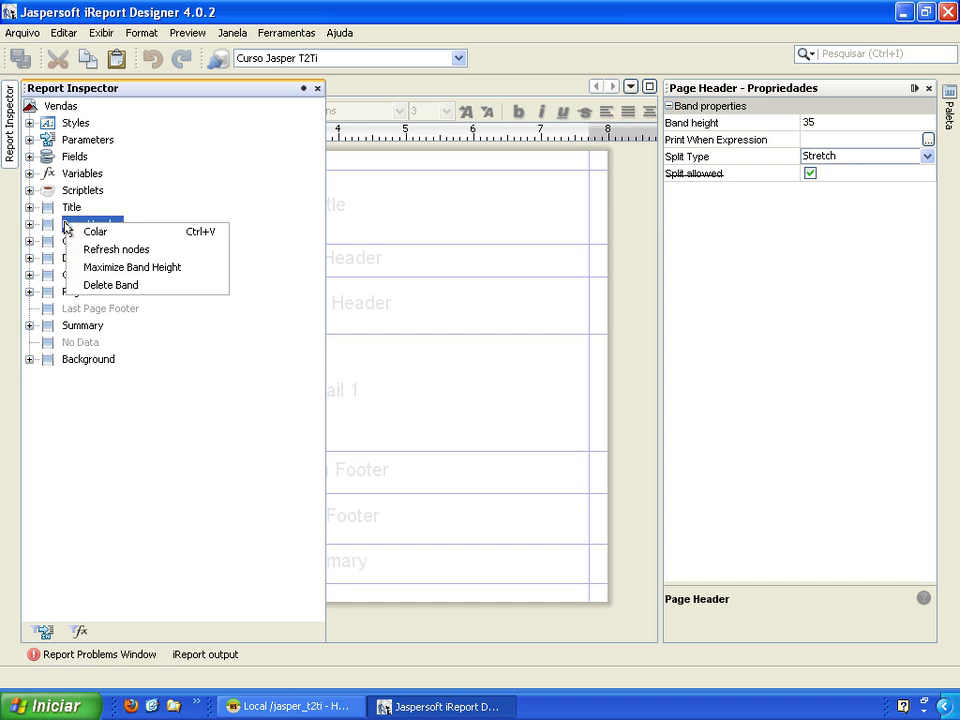
left_click(97, 285)
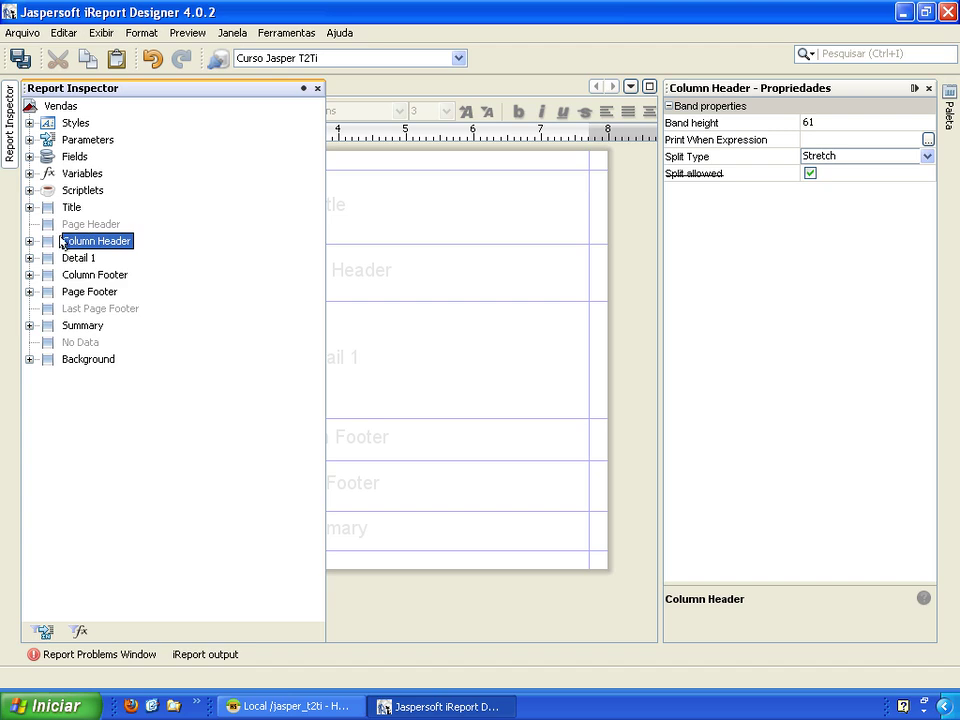
Delete the Column Footer and Page Footer bands from the report
left_click(74, 277)
right_click(76, 274)
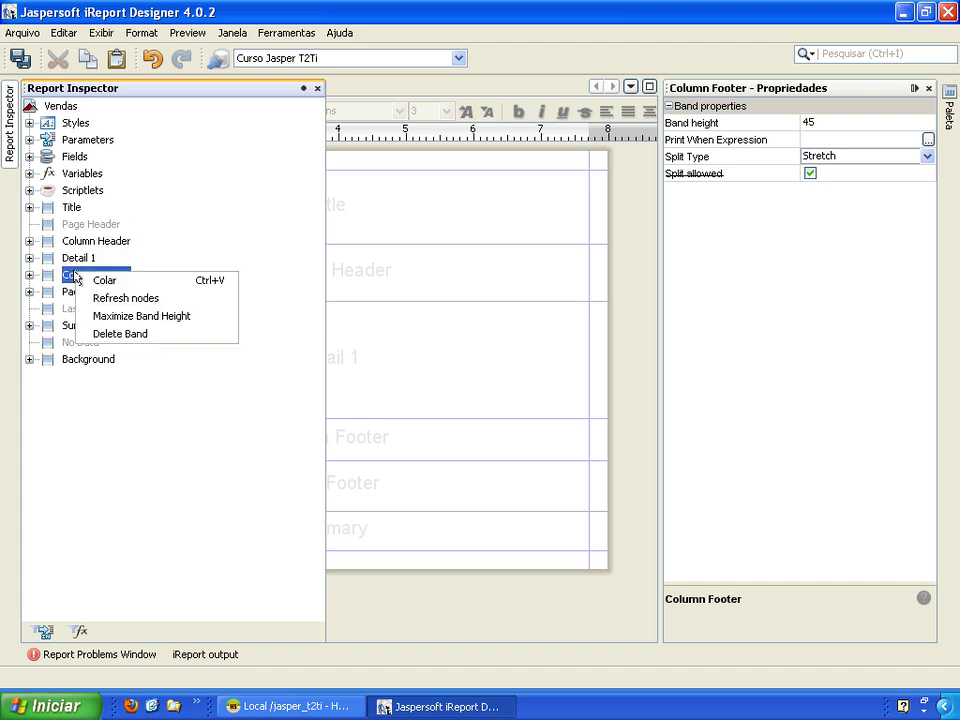
left_click(108, 334)
left_click(88, 292)
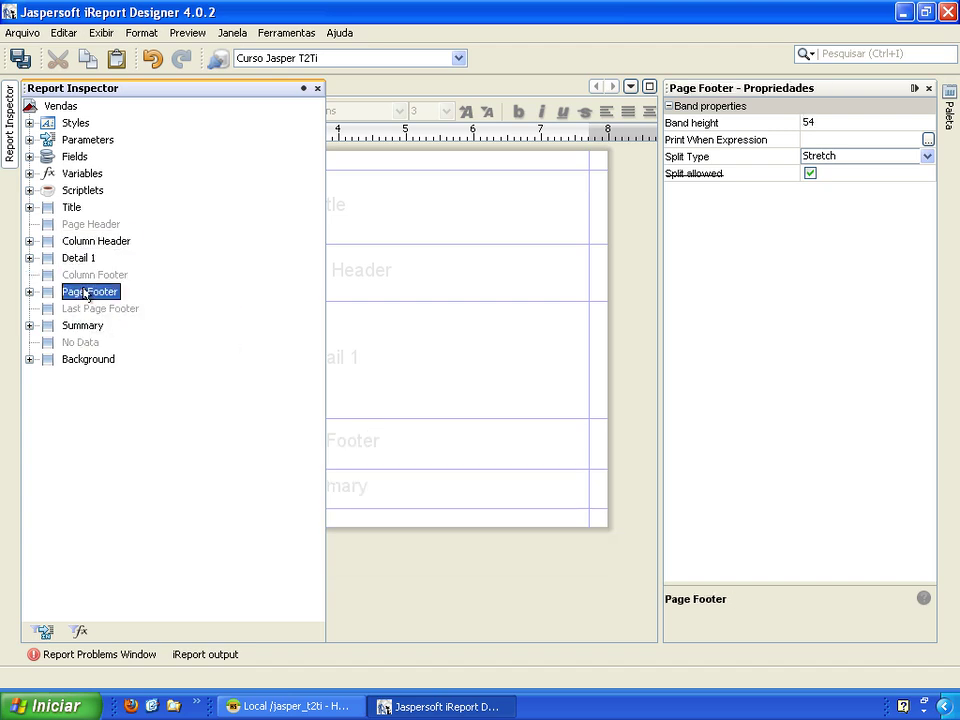
right_click(86, 293)
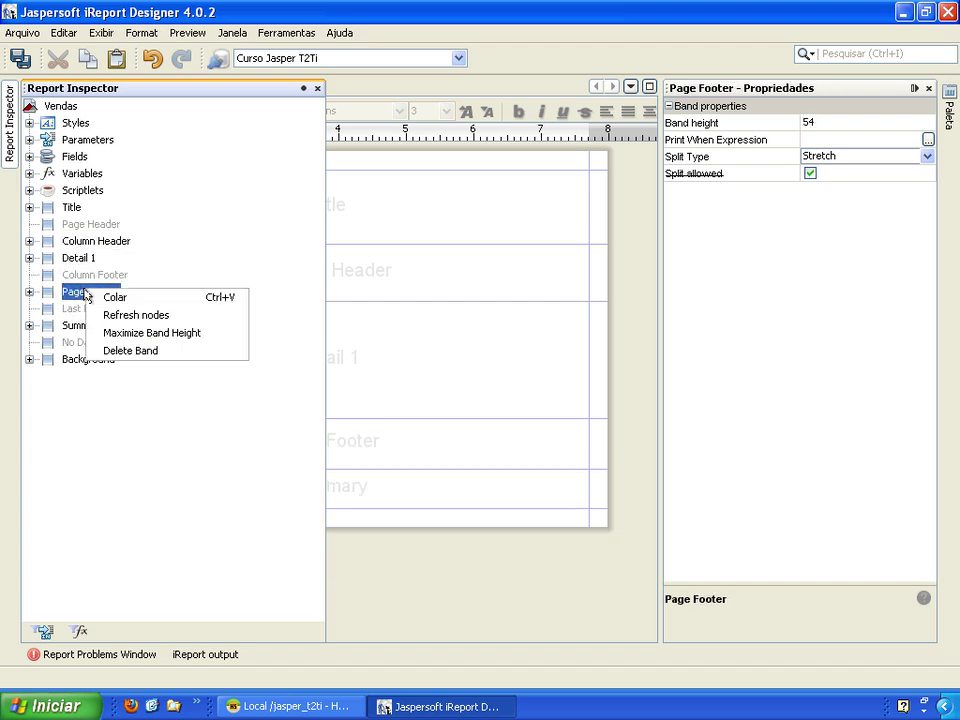
left_click(108, 348)
Delete the Summary and Background bands and return to the report layout
left_click(84, 327)
right_click(87, 332)
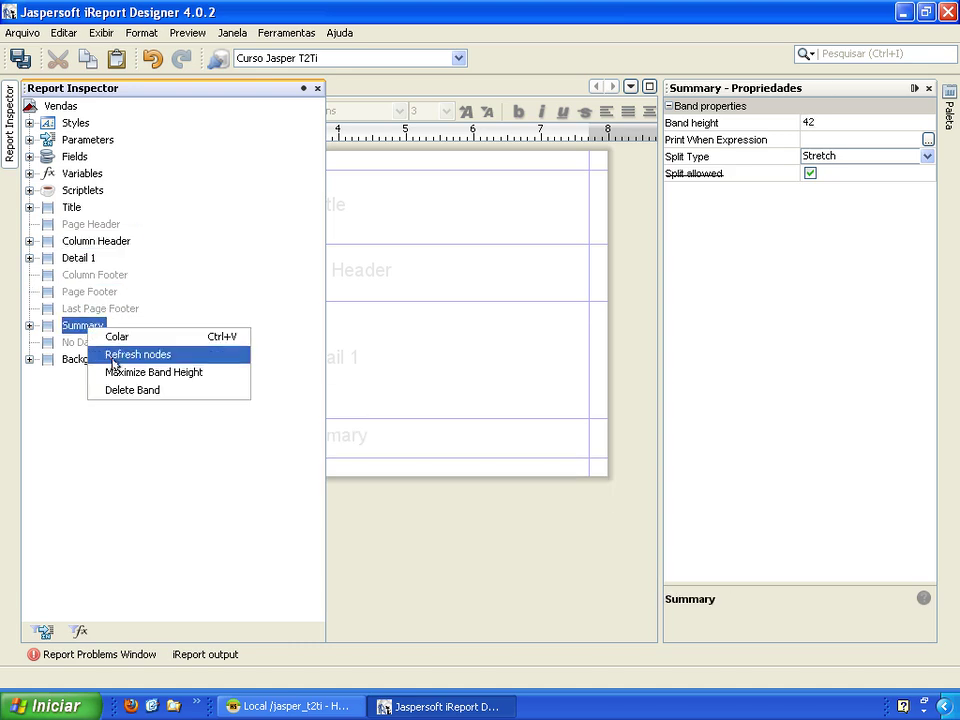
left_click(130, 391)
right_click(86, 360)
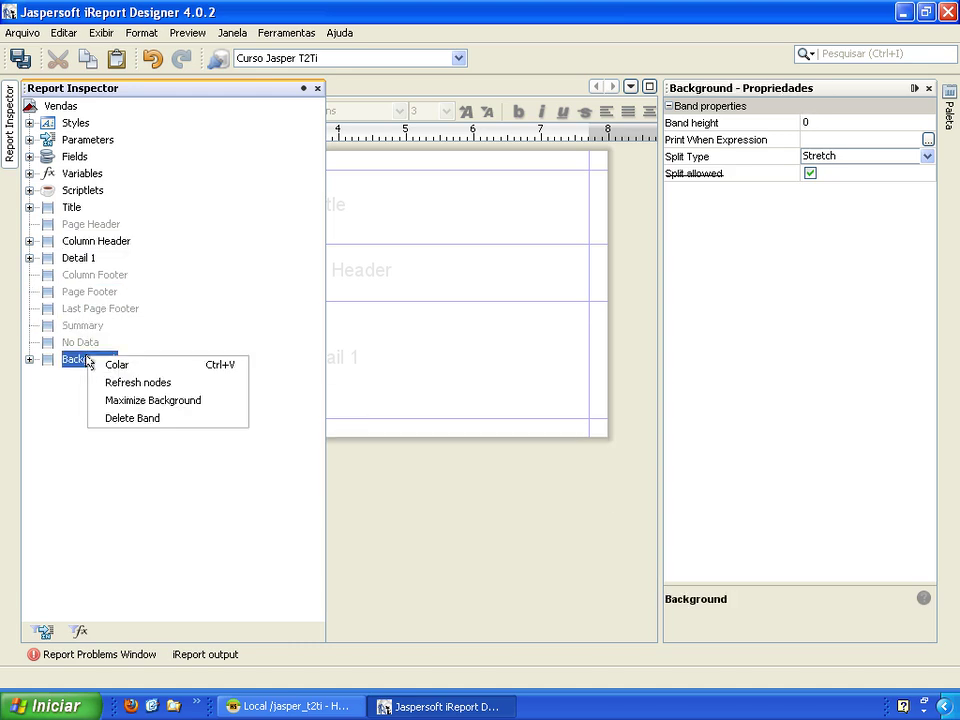
left_click(133, 420)
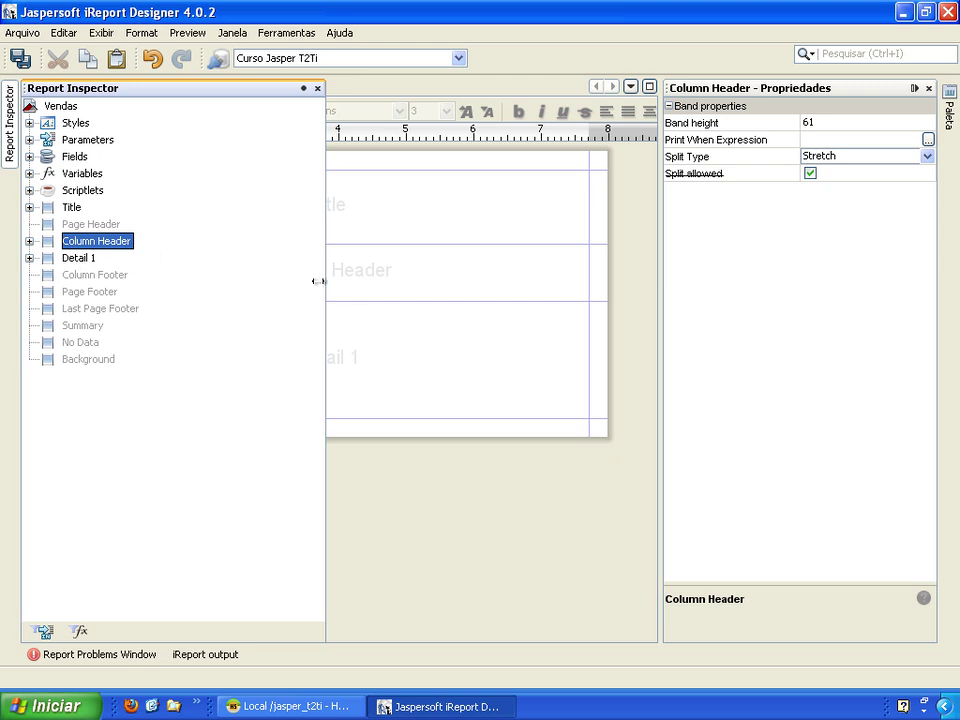
left_click(351, 275)
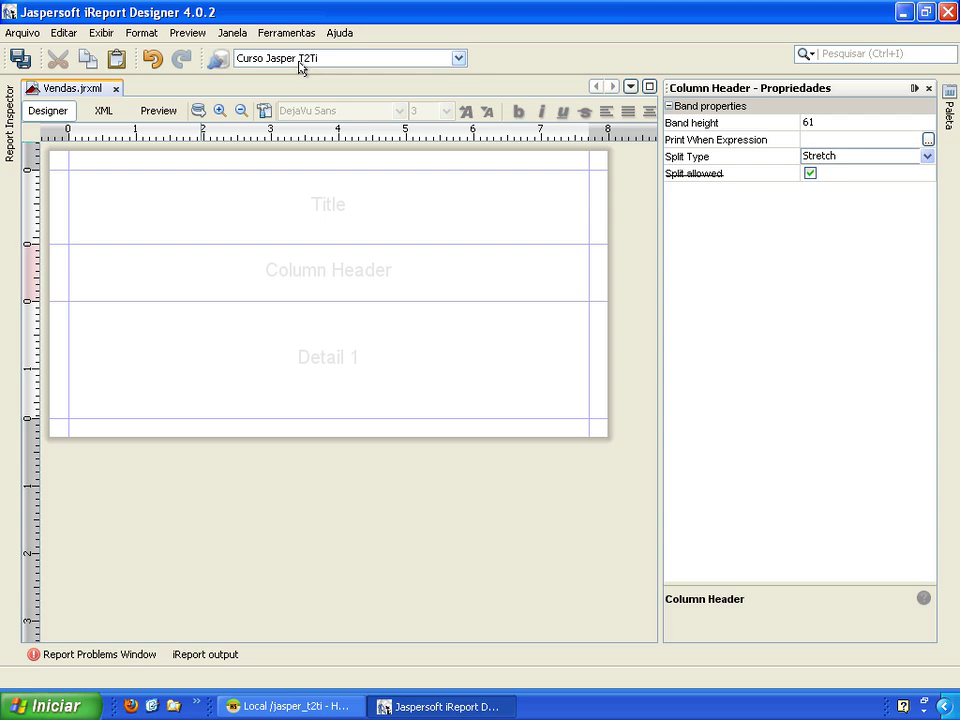
In the report's visual query designer, add the venda and itens_venda tables, keeping only DATA_VENDA selected in venda
left_click(199, 112)
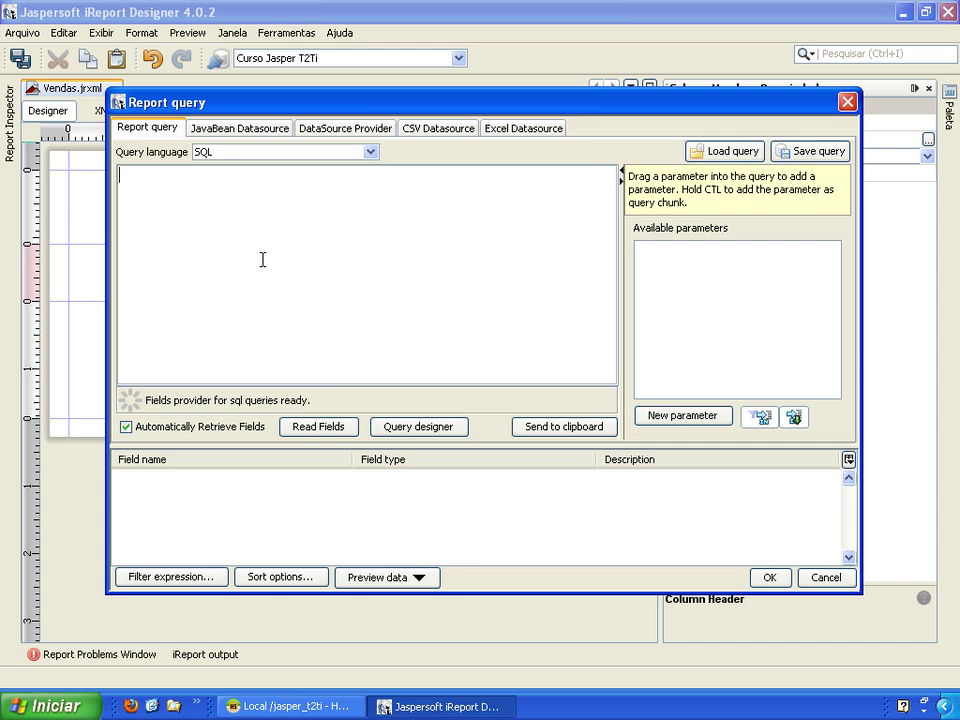
left_click(417, 427)
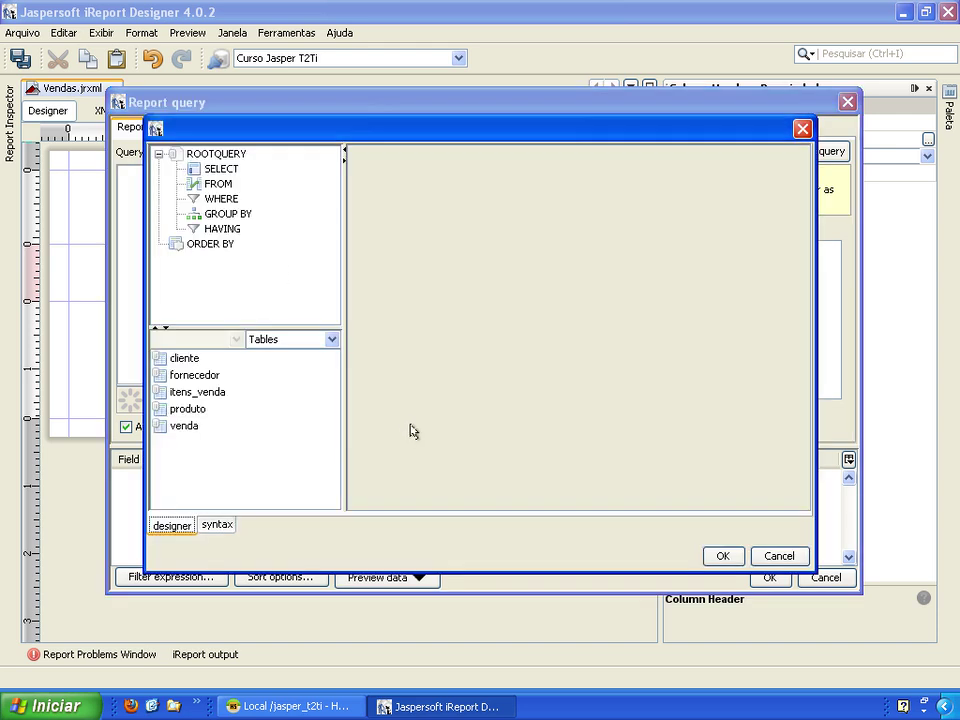
left_click_drag(273, 325, 270, 282)
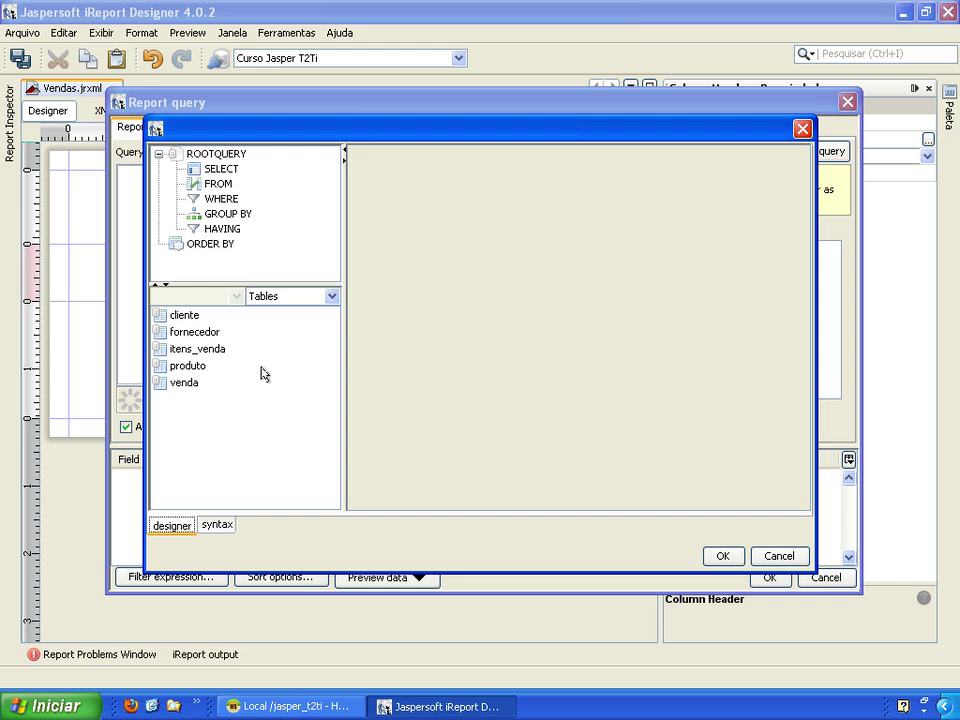
double_click(185, 386)
double_click(199, 350)
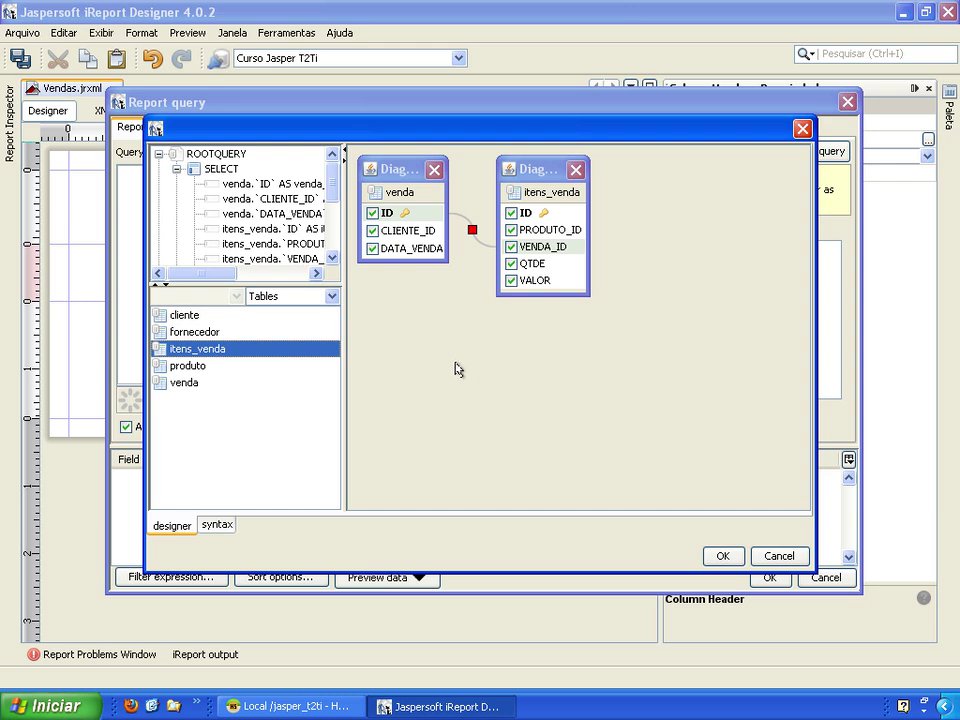
left_click(372, 231)
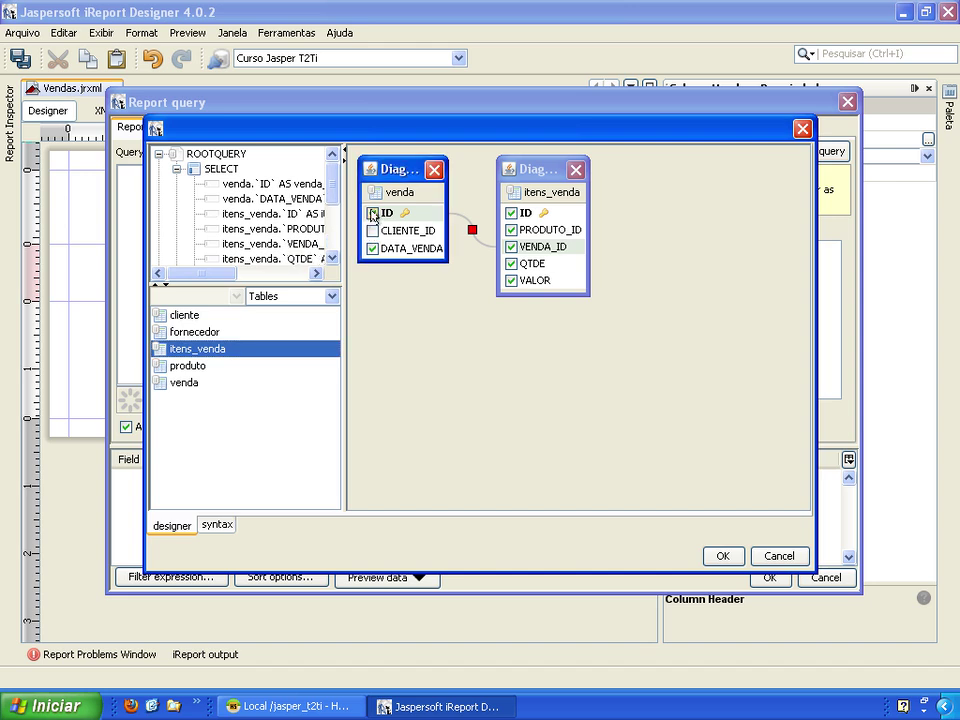
left_click(372, 214)
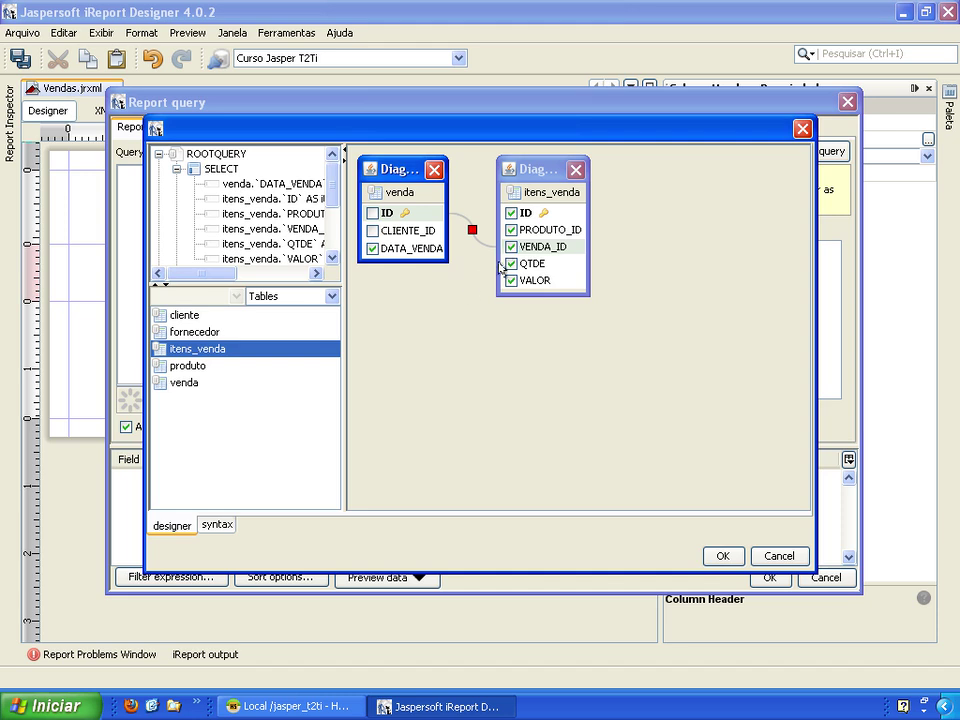
Add the produto table to the query and deselect its ID, FORNECEDOR_ID, CODIGO_BARRAS and QTDE_ESTOQUE columns
left_click(189, 366)
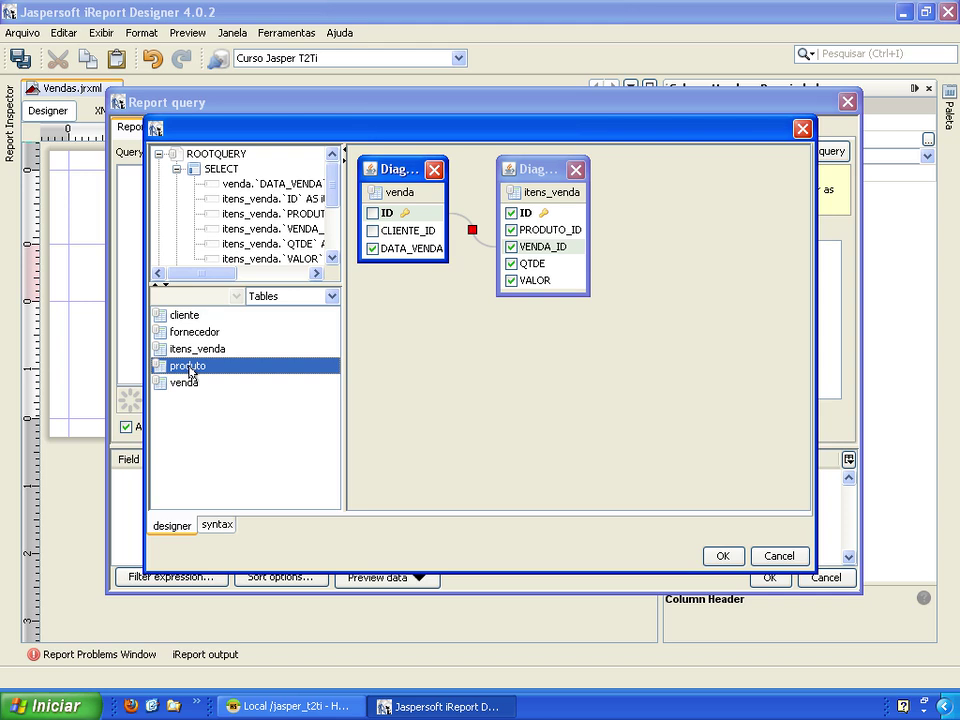
double_click(189, 366)
left_click(652, 246)
left_click(652, 230)
left_click(652, 213)
left_click(652, 246)
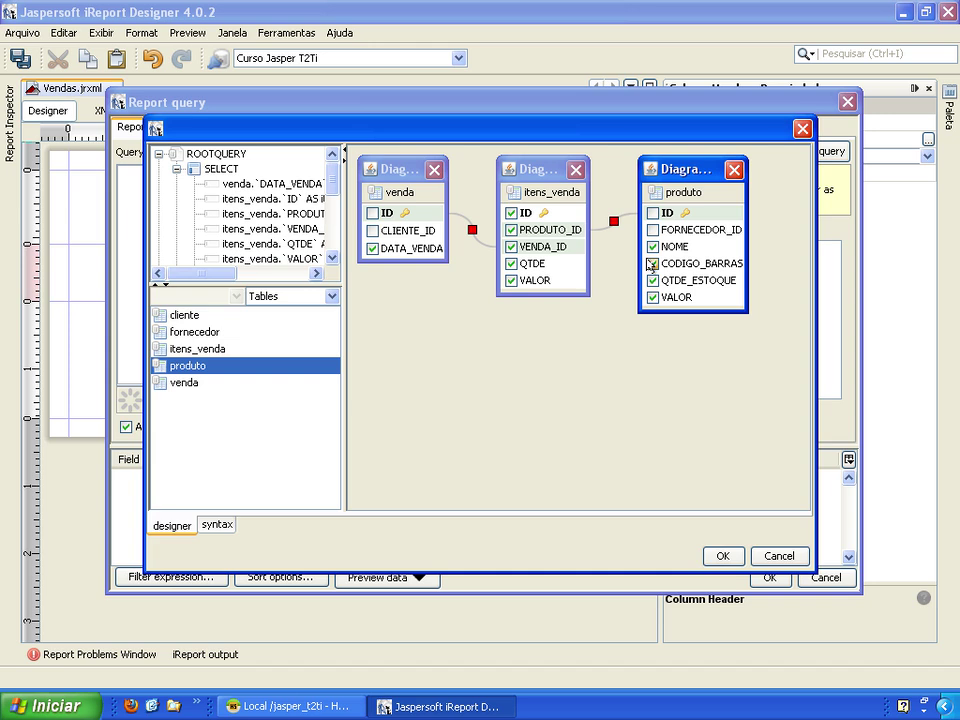
left_click(652, 264)
left_click(652, 280)
Deselect the VENDA_ID, PRODUTO_ID and ID columns of the itens_venda table
left_click(511, 265)
left_click(511, 247)
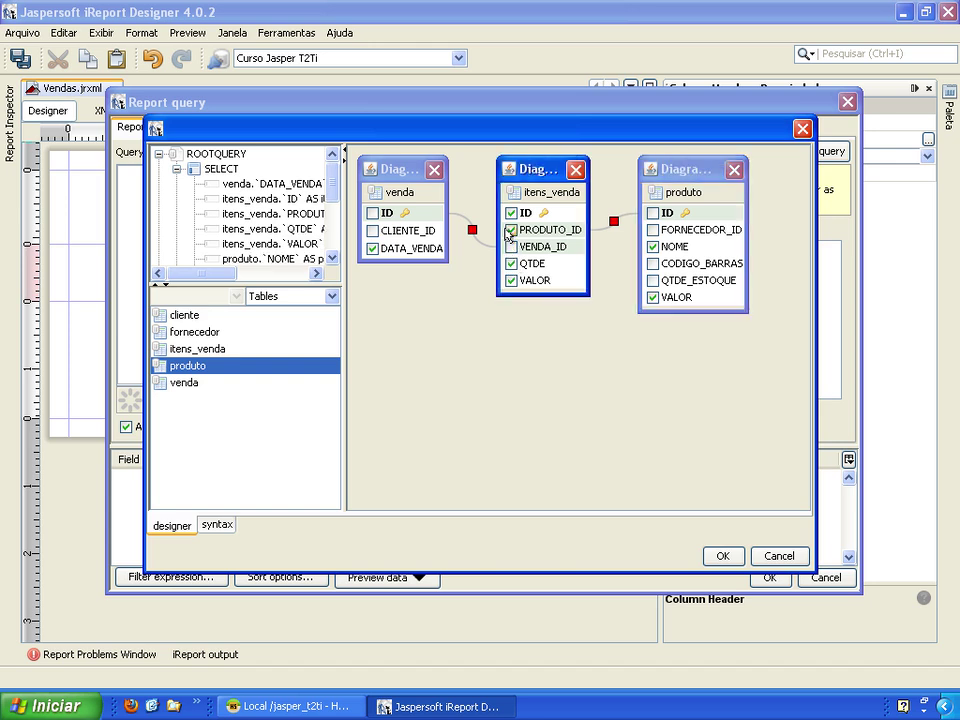
left_click(511, 230)
left_click(511, 213)
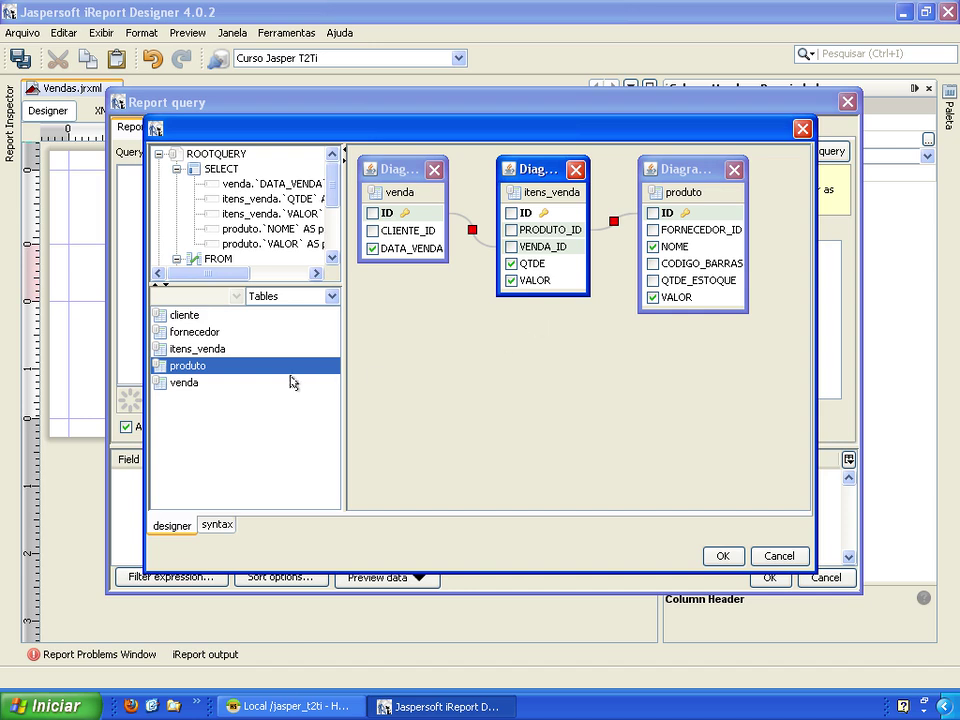
Add the cliente table to the query and arrange the four table diagrams so none overlap, with cliente below venda
double_click(183, 316)
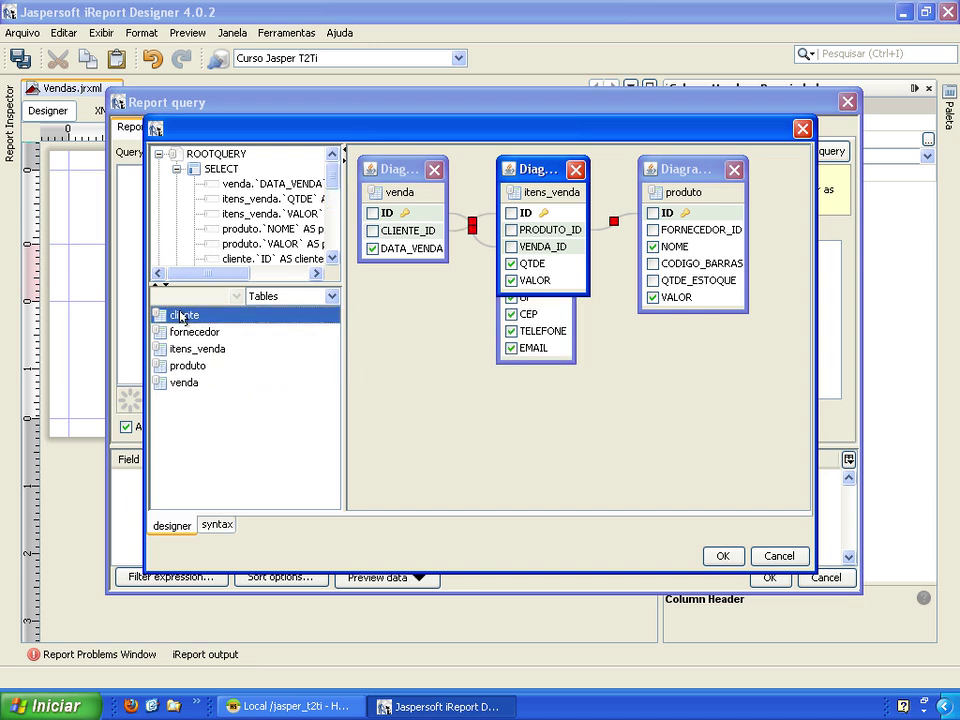
left_click_drag(537, 179, 652, 203)
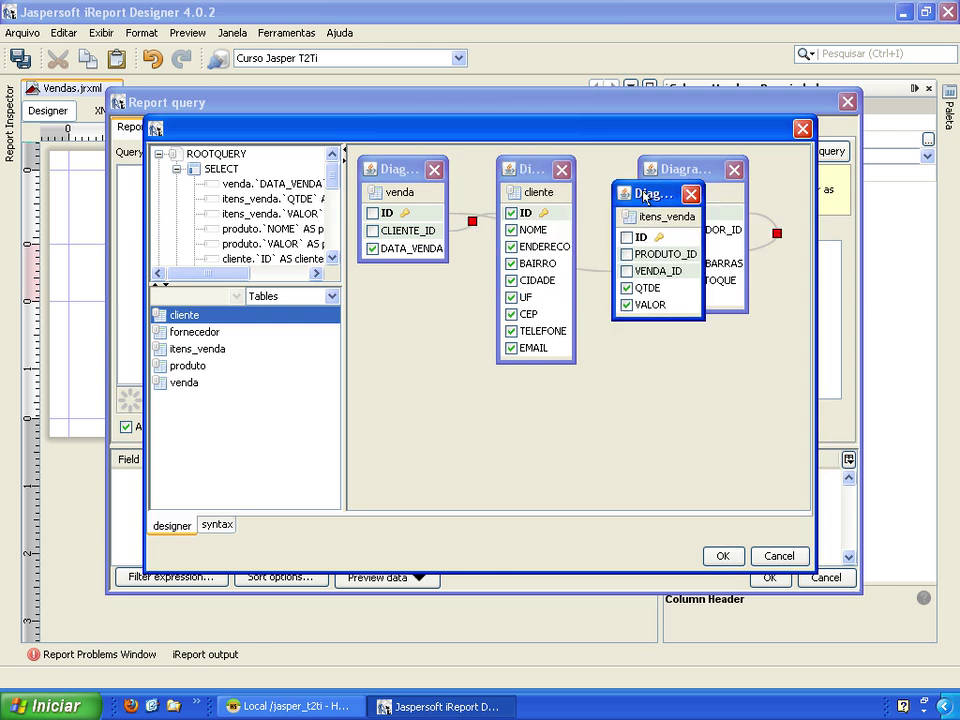
left_click_drag(536, 178, 440, 318)
left_click_drag(636, 212, 576, 318)
left_click_drag(681, 173, 708, 178)
left_click_drag(572, 311, 557, 180)
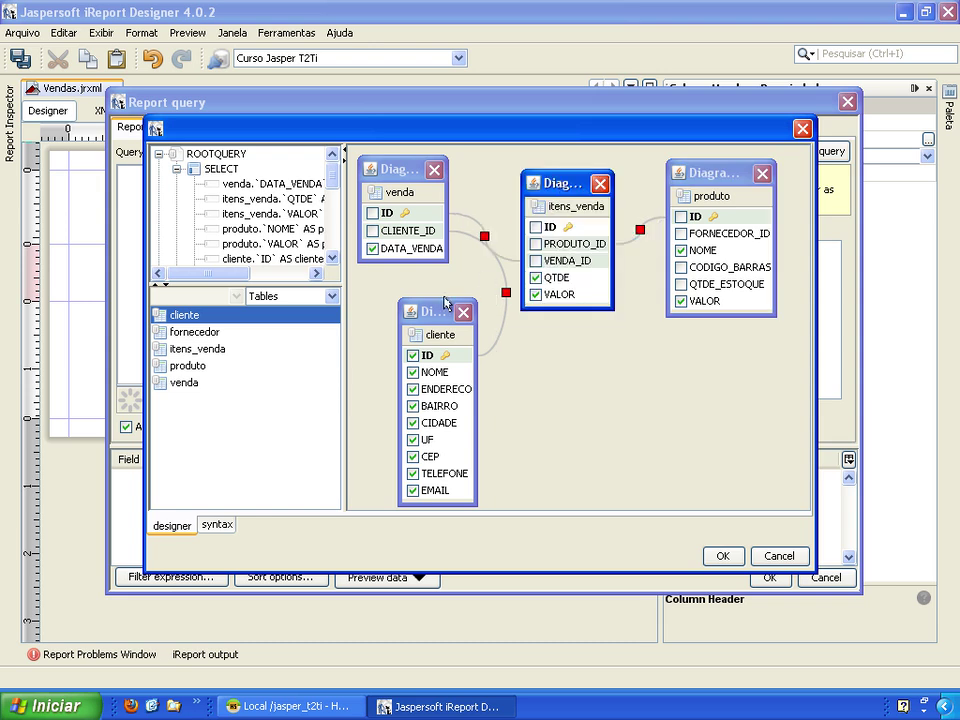
left_click_drag(425, 318, 386, 313)
mouse_move(406, 175)
left_mouse_down()
mouse_move(428, 168)
mouse_move(407, 172)
left_mouse_up()
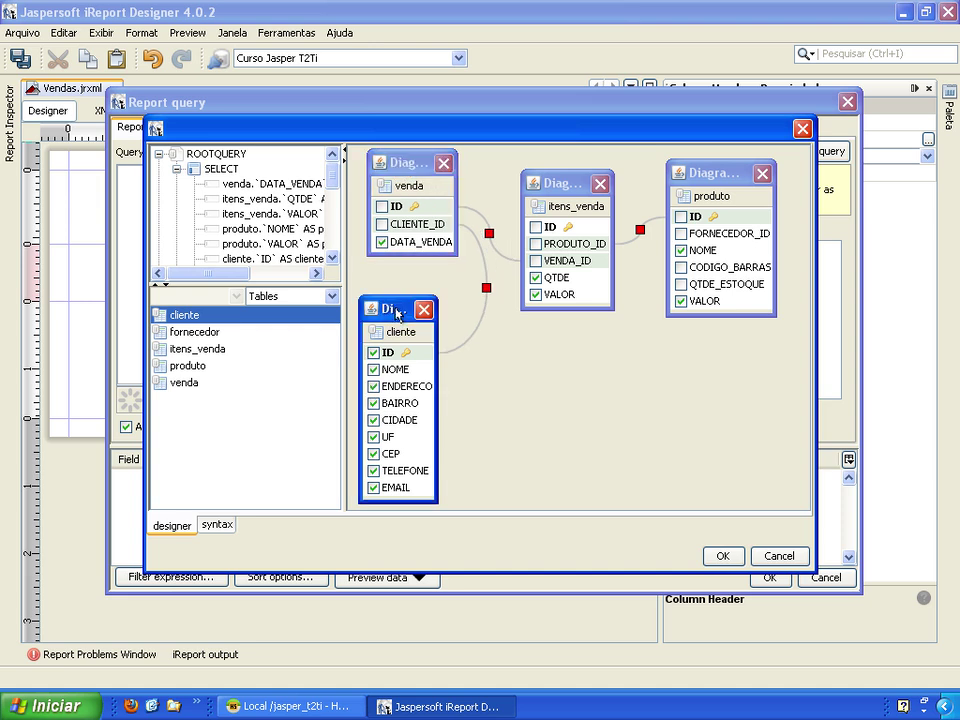
Deselect every column of the cliente table except NOME
left_click(374, 353)
left_click(373, 387)
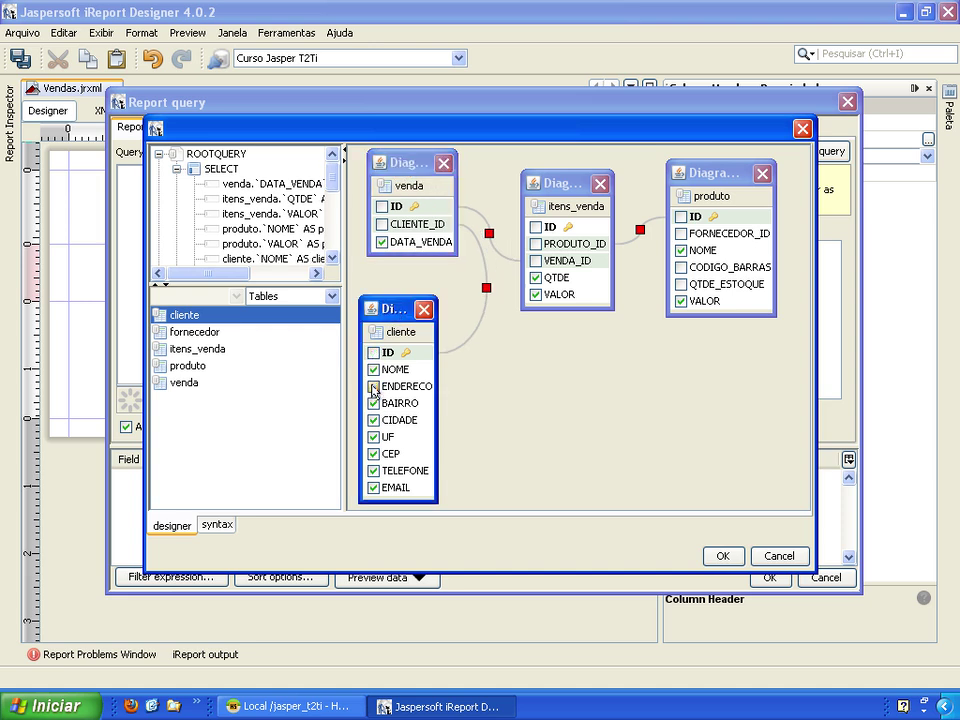
left_click(373, 403)
left_click(373, 420)
left_click(373, 437)
left_click(373, 454)
left_click(373, 471)
left_click(373, 488)
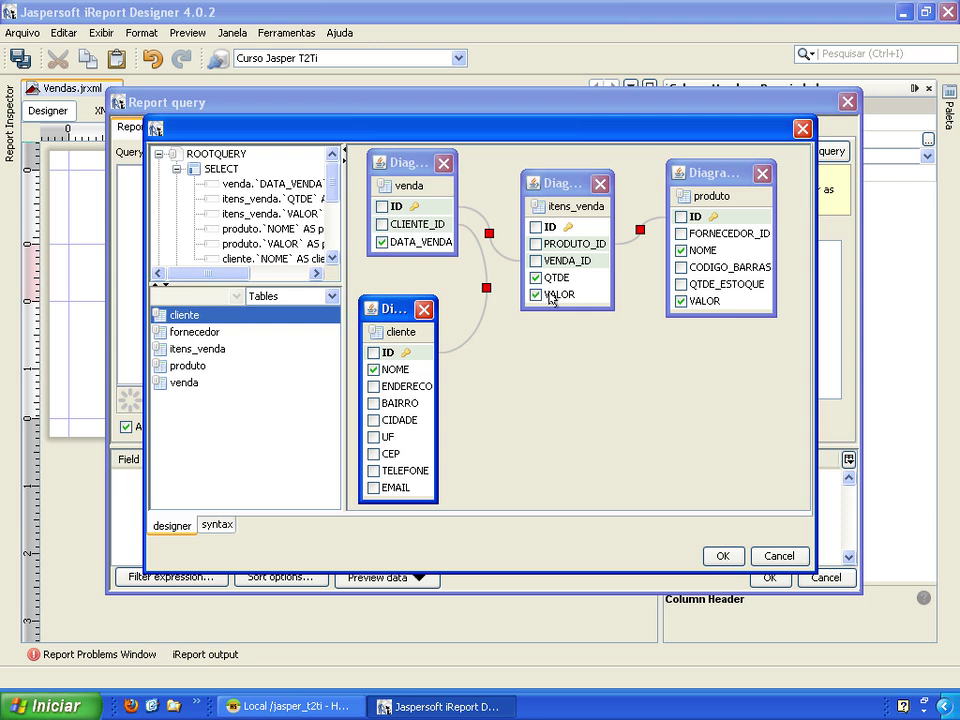
Deselect VALOR in the produto table, then accept the designed query and apply the generated SQL to the report
left_click(681, 303)
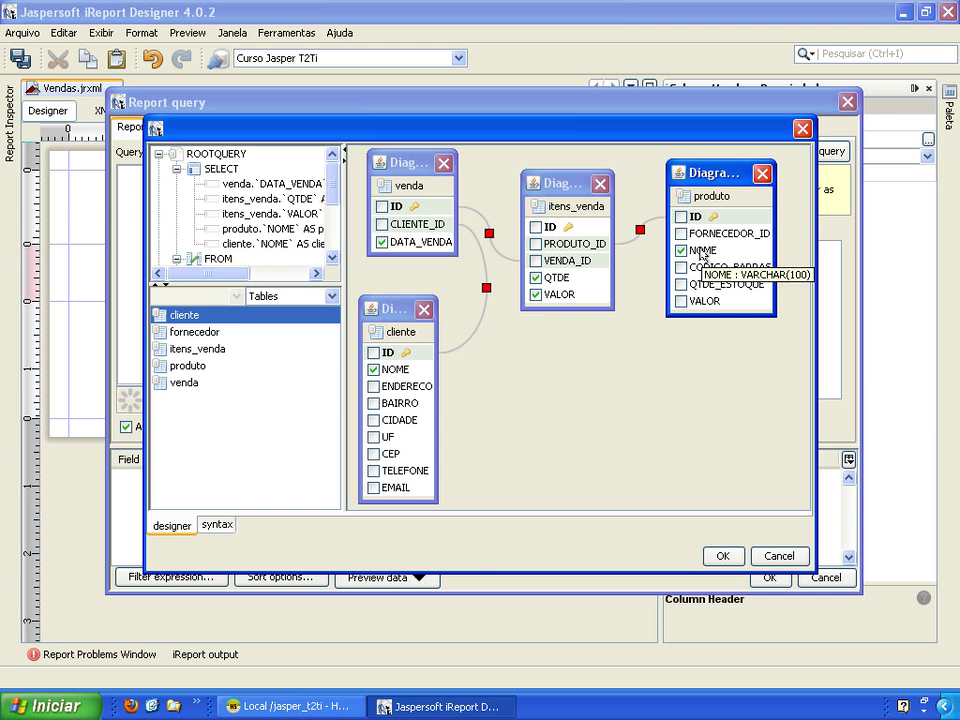
left_click(723, 557)
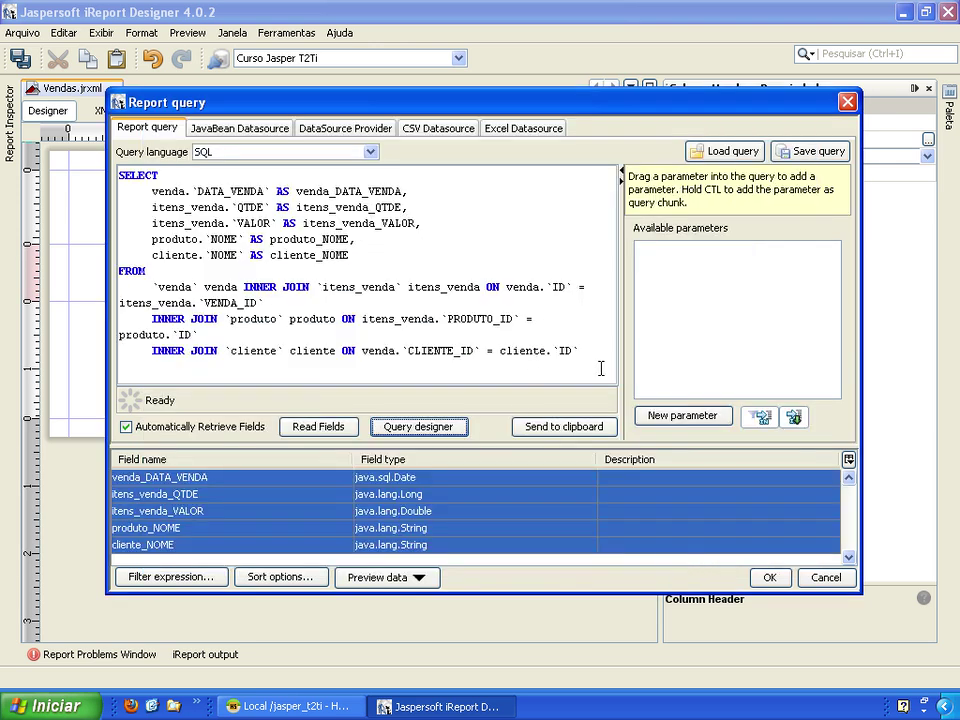
left_click_drag(598, 354, 106, 176)
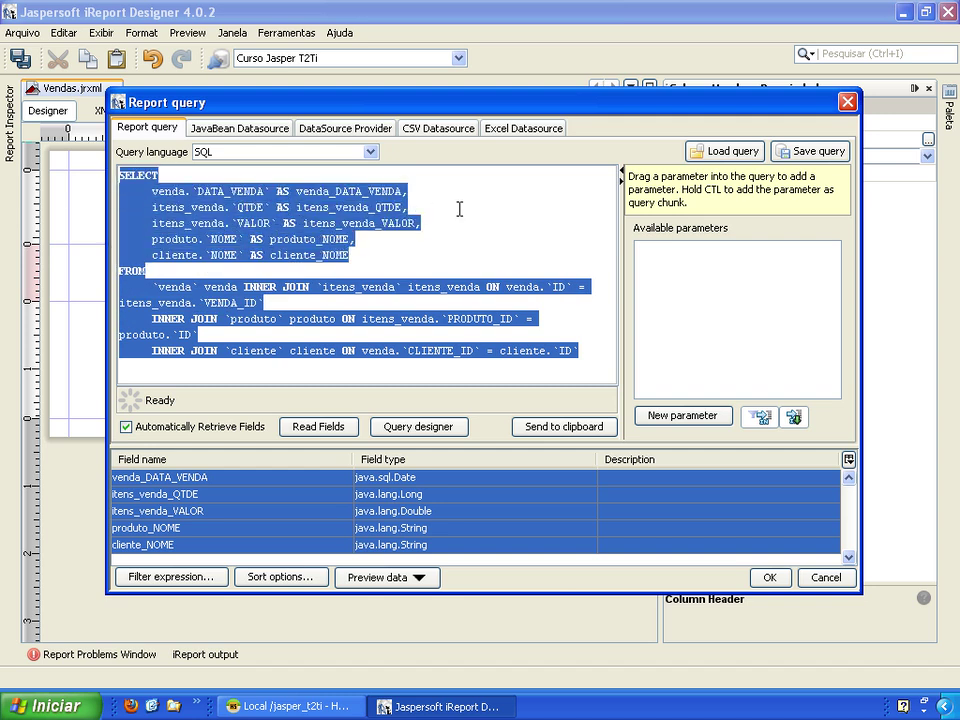
left_click(459, 208)
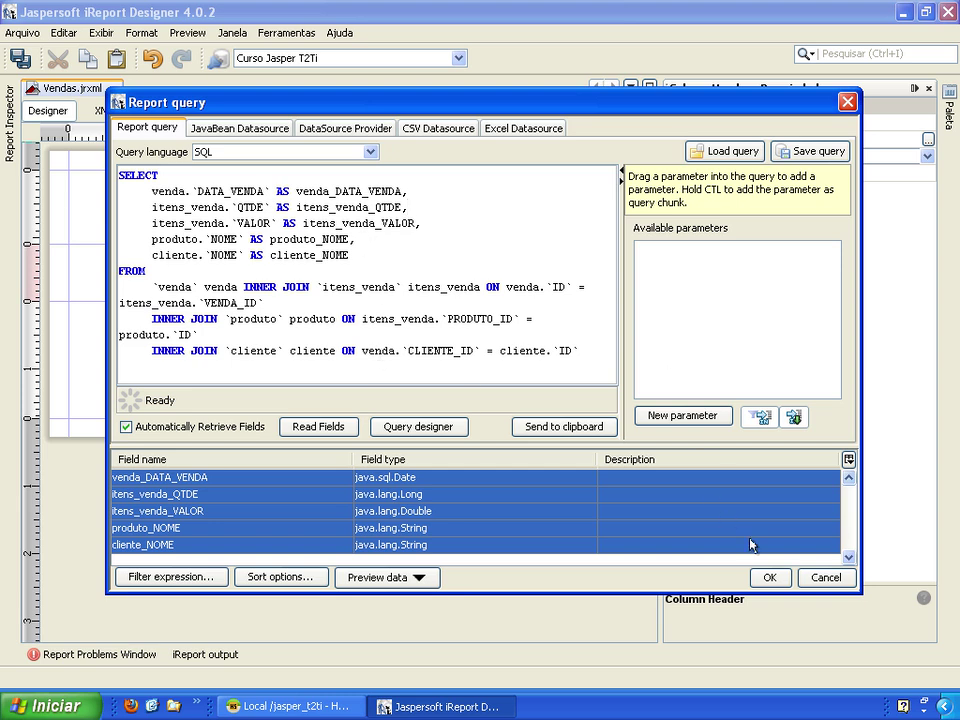
left_click(769, 578)
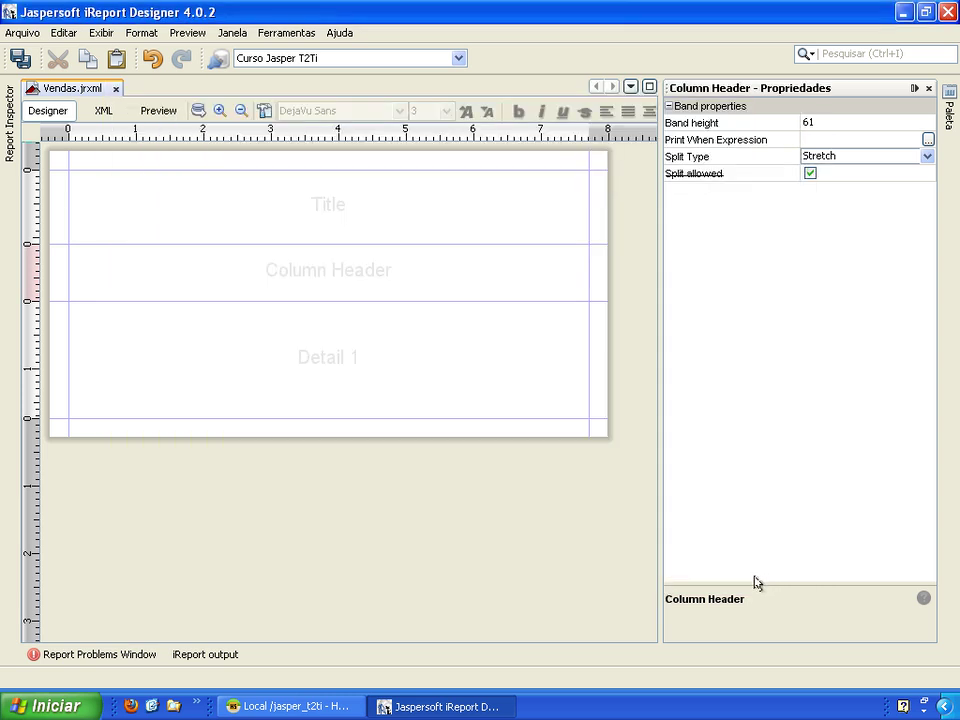
Add a static text element to the Title band and set its text to "Vendas"
left_click(304, 208)
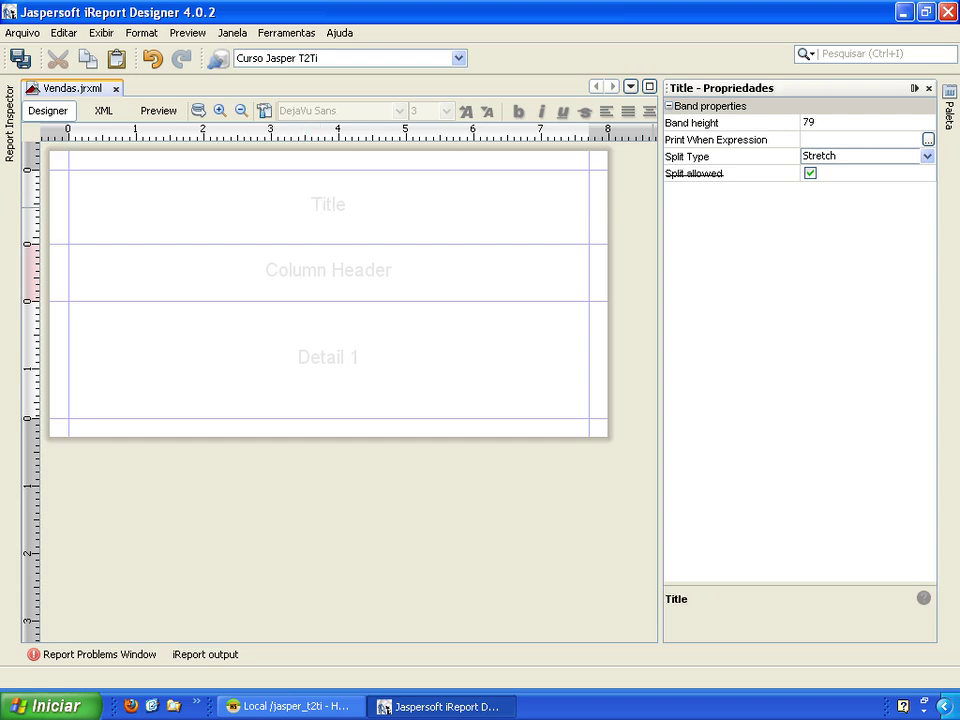
left_click(950, 115)
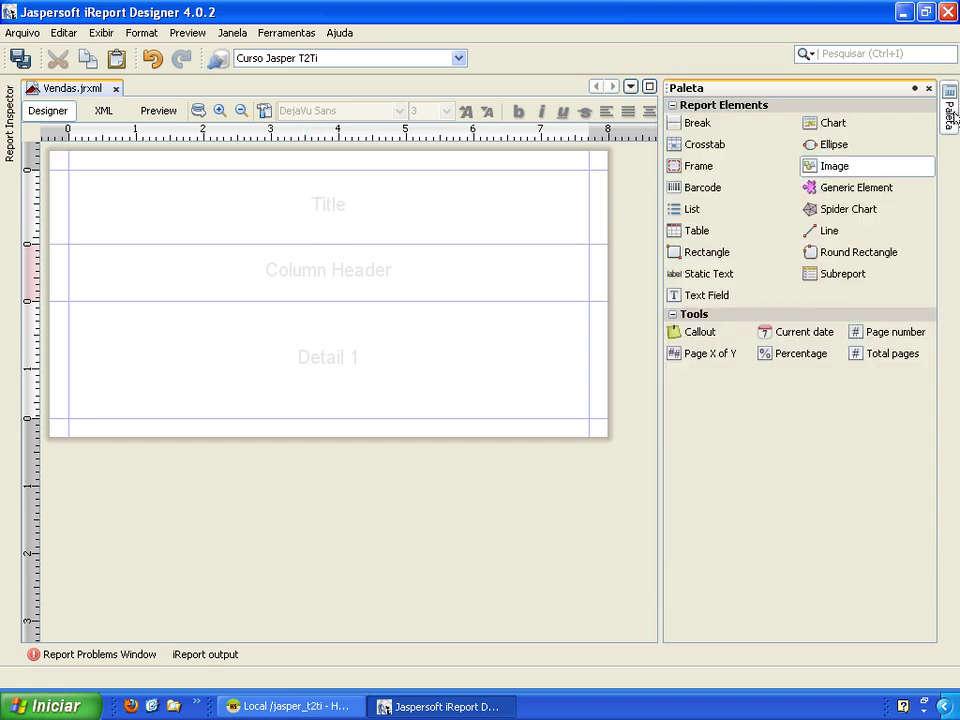
left_click(698, 275)
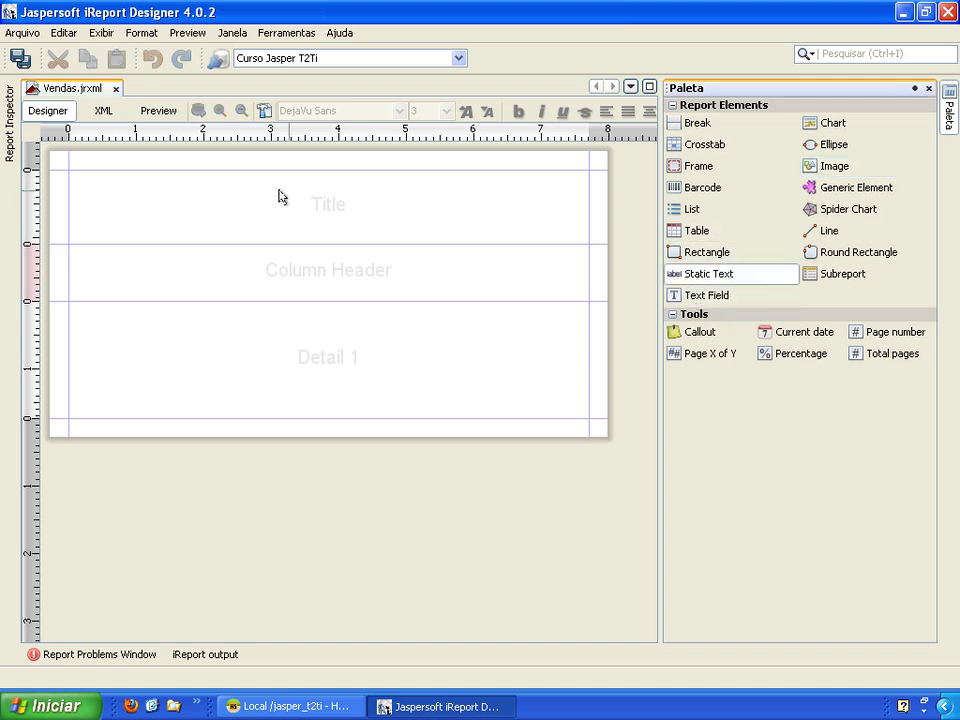
left_click(415, 197)
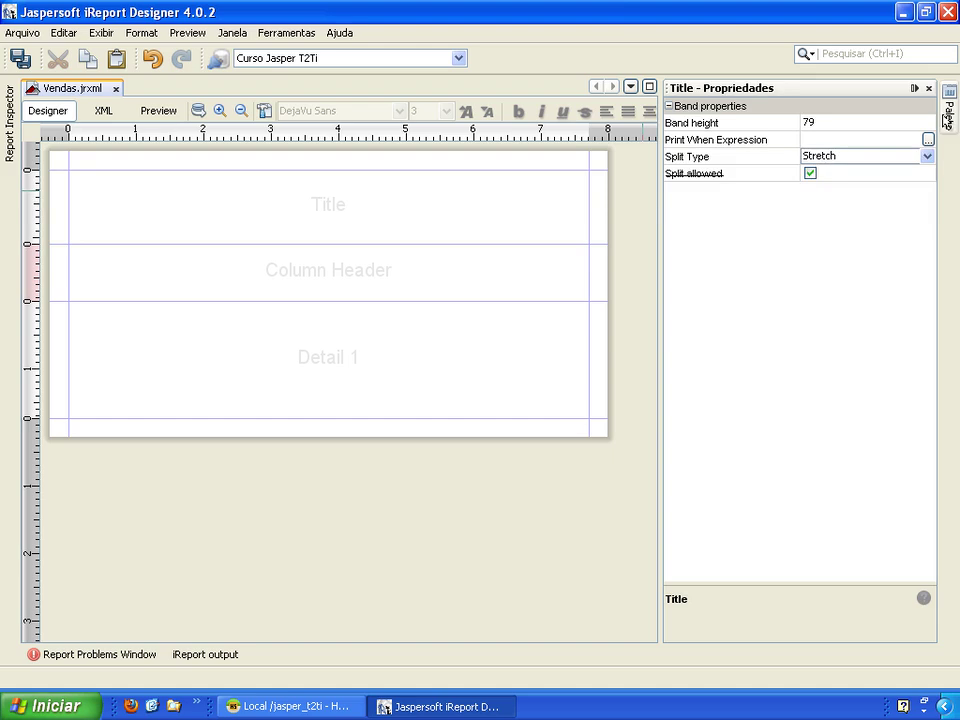
mouse_move(946, 119)
left_click_drag(726, 269, 292, 190)
double_click(292, 188)
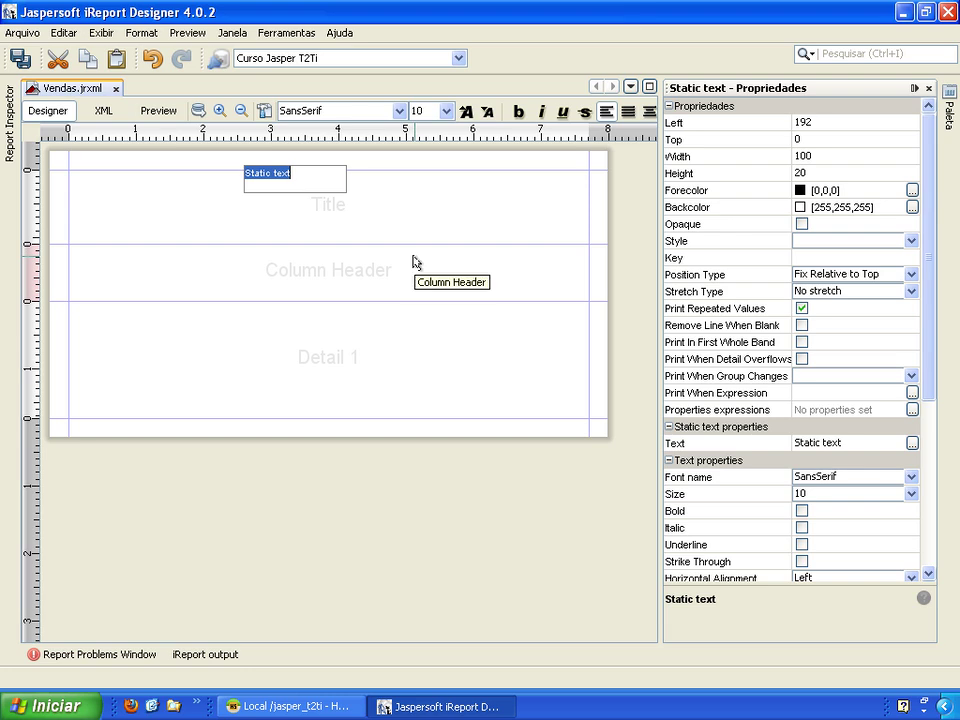
type("Vendas")
key("Return")
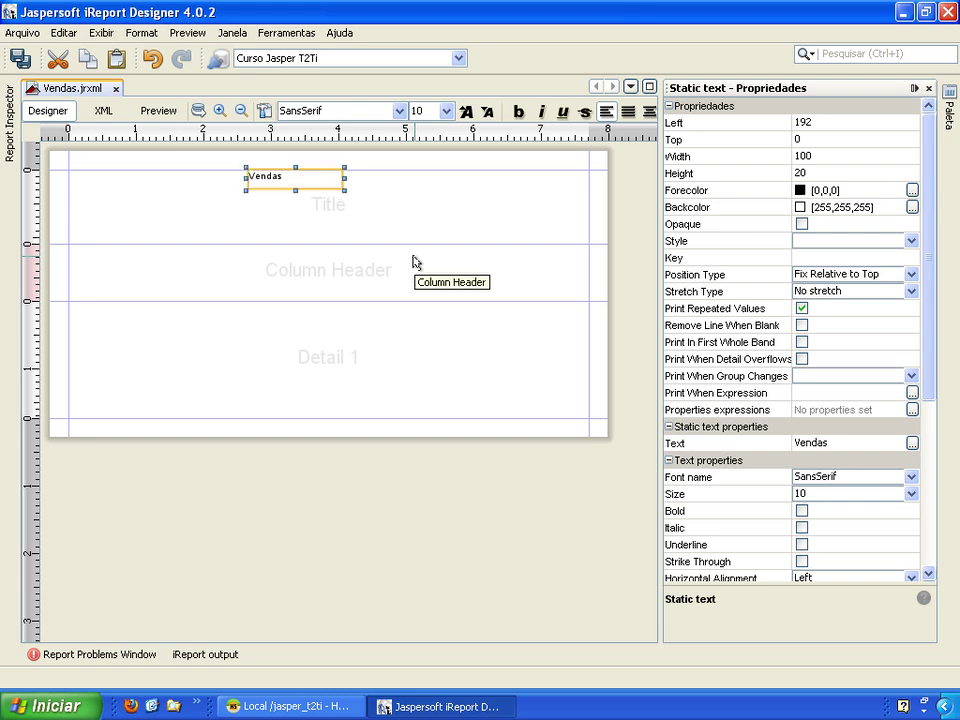
Format the "Vendas" title text as Arial, size 14, bold, centred horizontally and vertically within its box
left_click(400, 114)
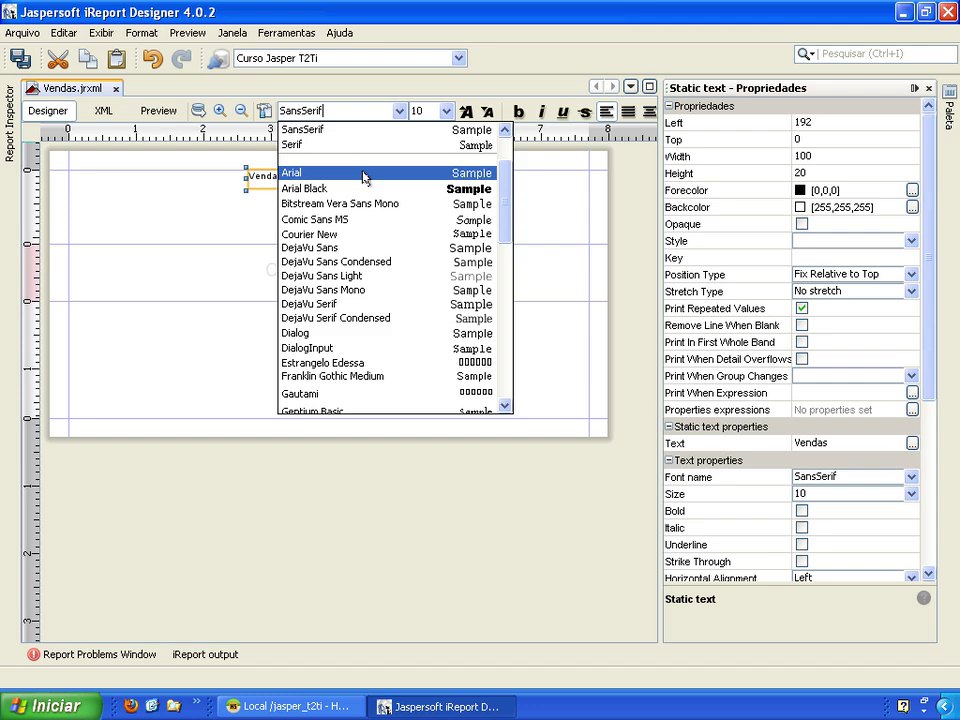
left_click(363, 174)
left_click(465, 112)
left_click(455, 200)
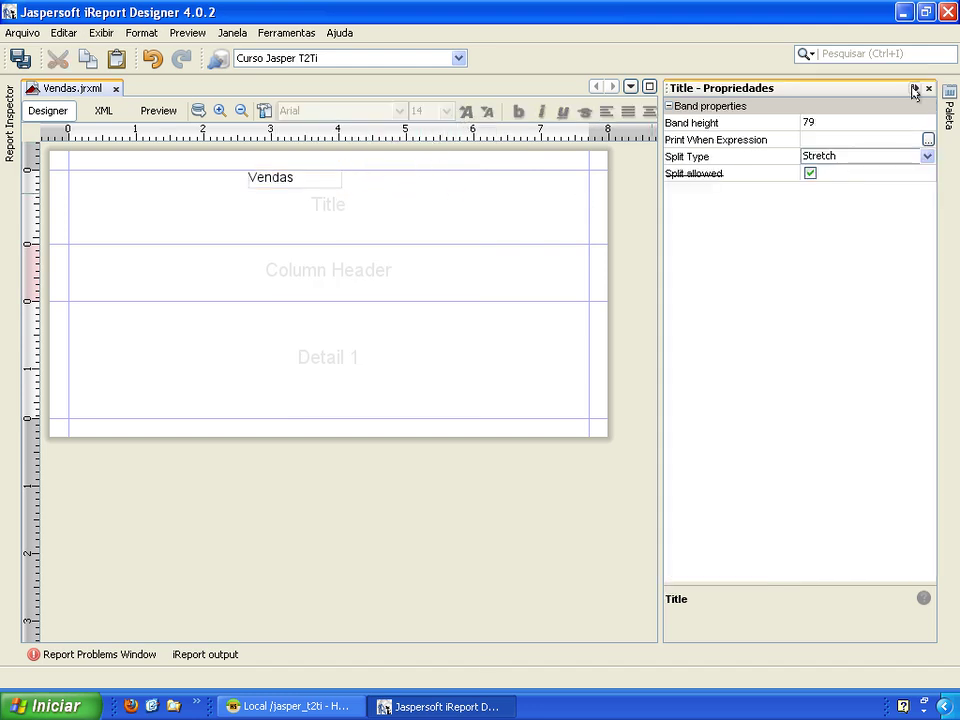
left_click(913, 89)
left_click(307, 179)
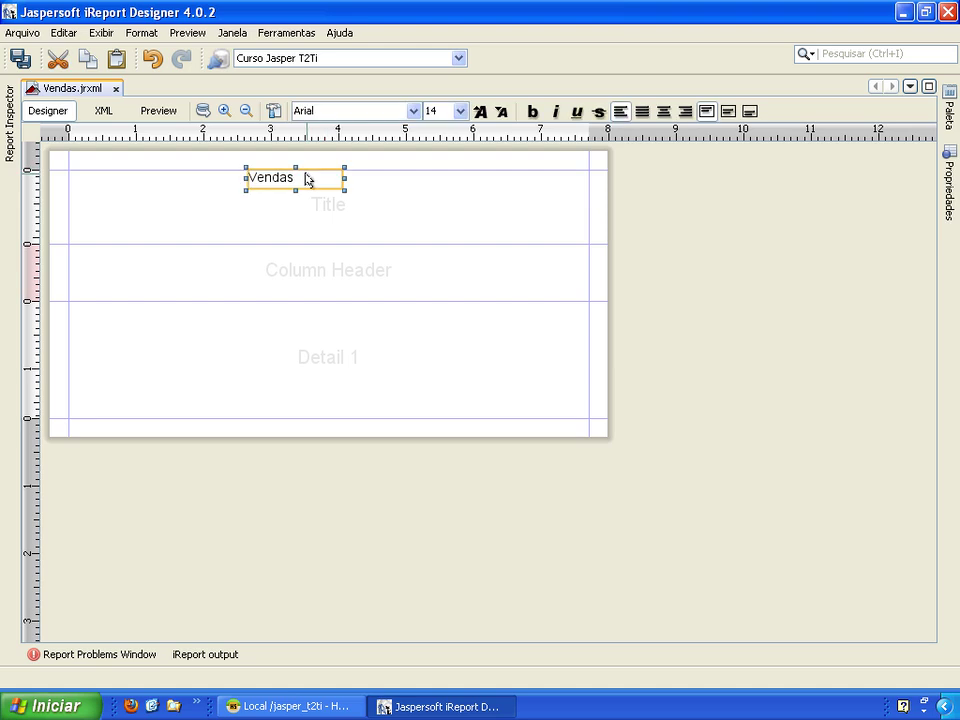
left_click(666, 112)
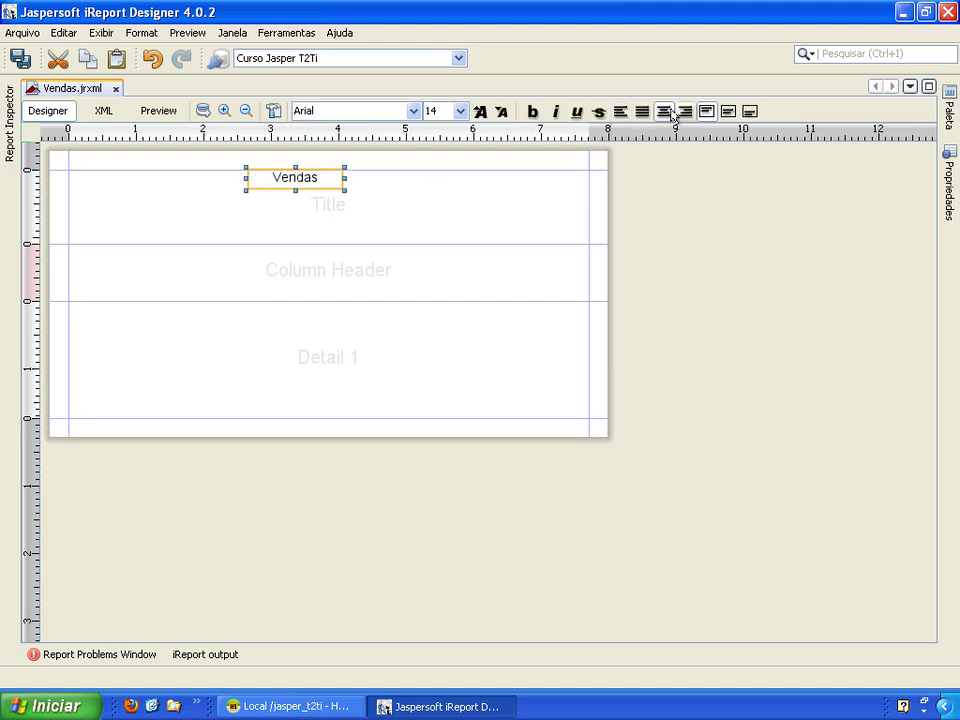
left_click(533, 113)
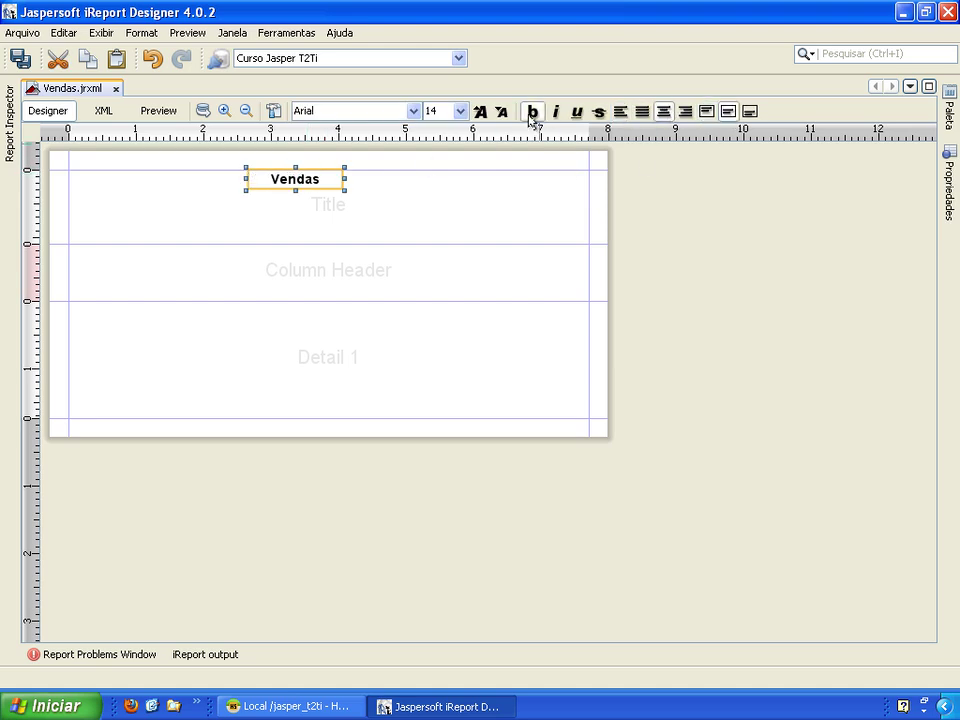
Centre the "Vendas" element horizontally in the Title band and shrink the band's height to fit it
right_click(322, 182)
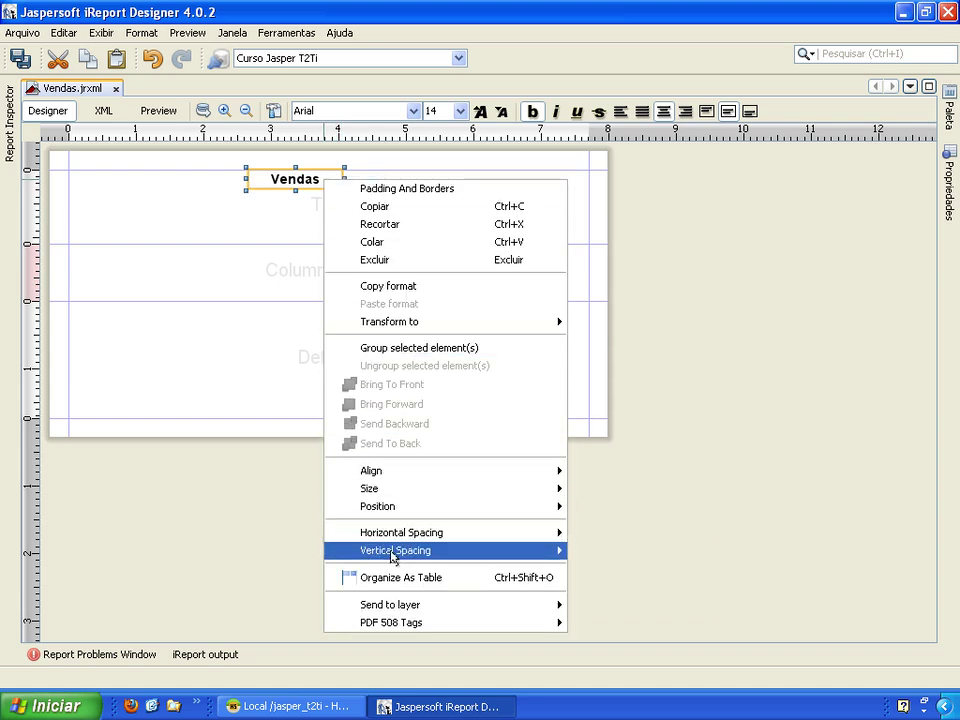
mouse_move(398, 510)
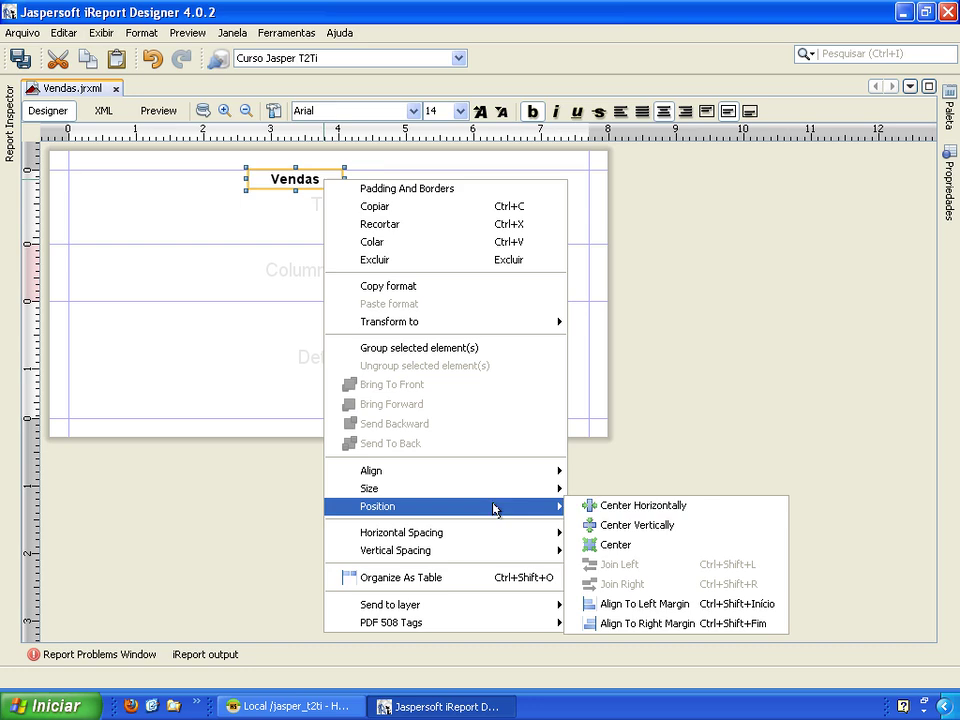
left_click(625, 505)
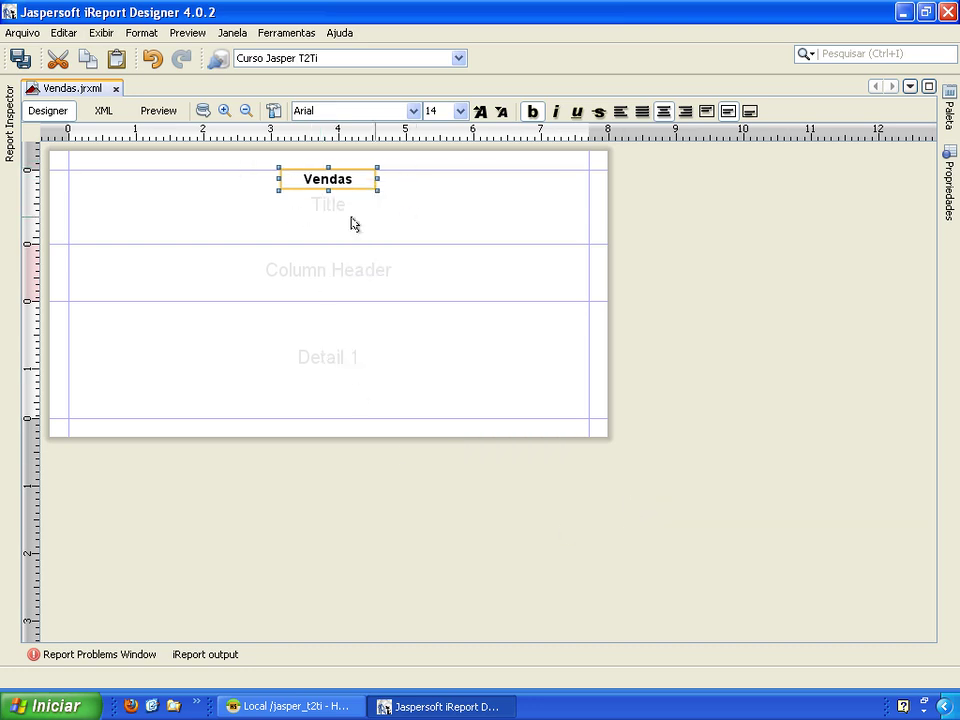
left_click(208, 212)
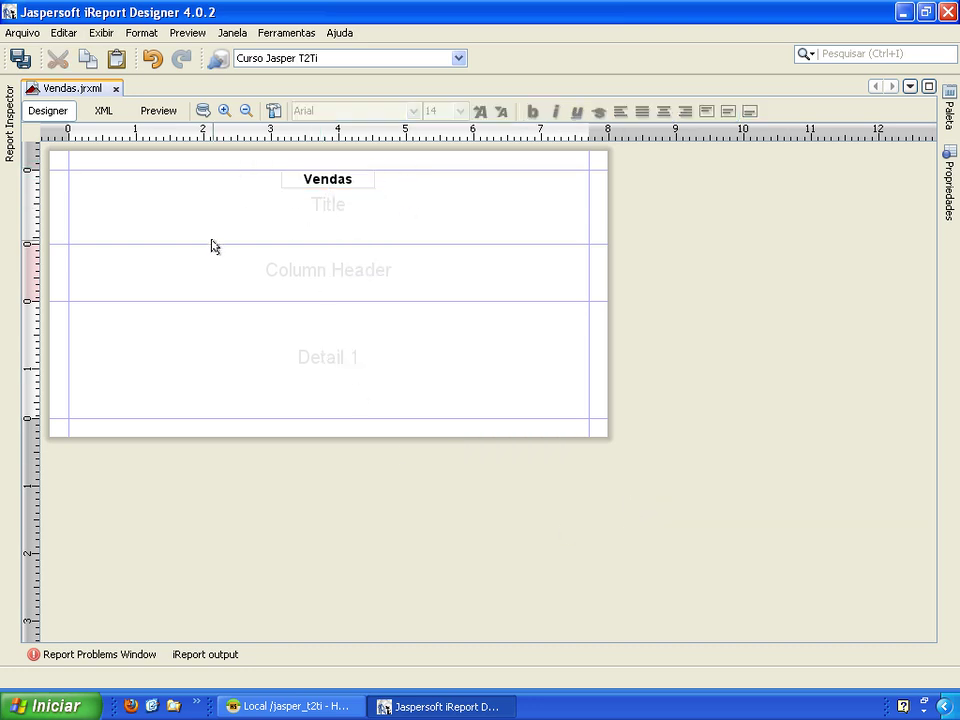
double_click(209, 244)
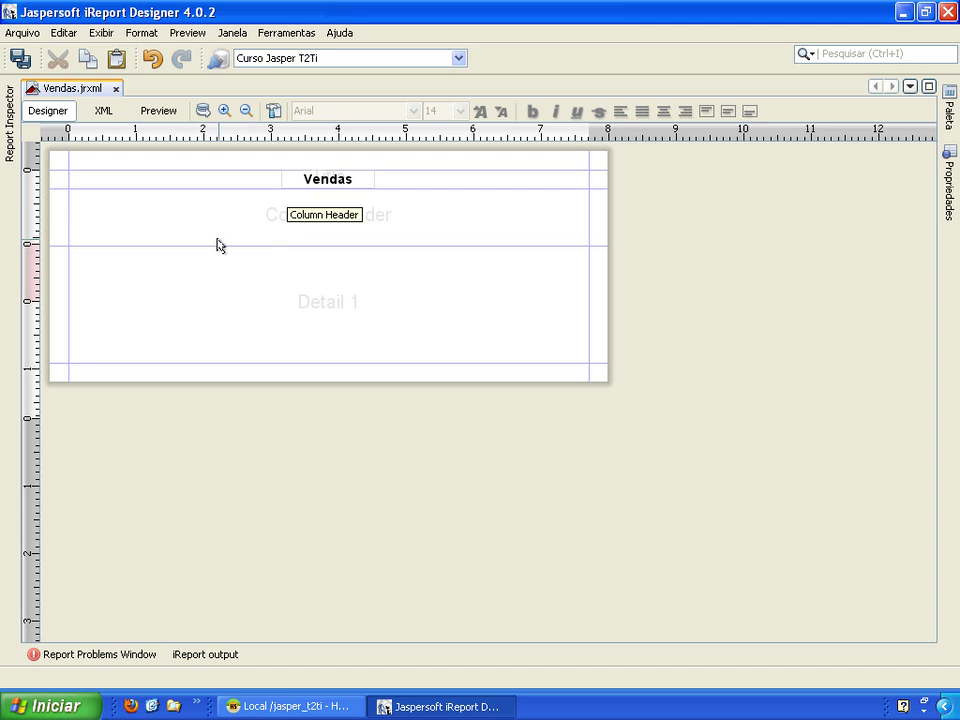
Add the venda_DATA_VENDA field to the Detail 1 band, together with its column heading
left_click(9, 138)
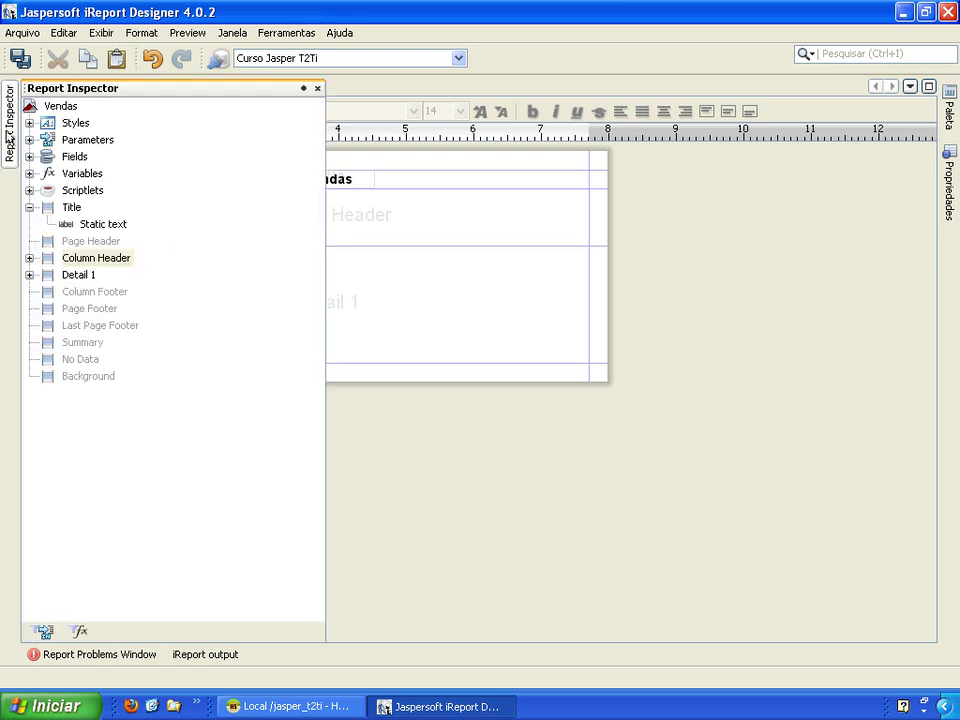
left_click(29, 207)
left_click(29, 156)
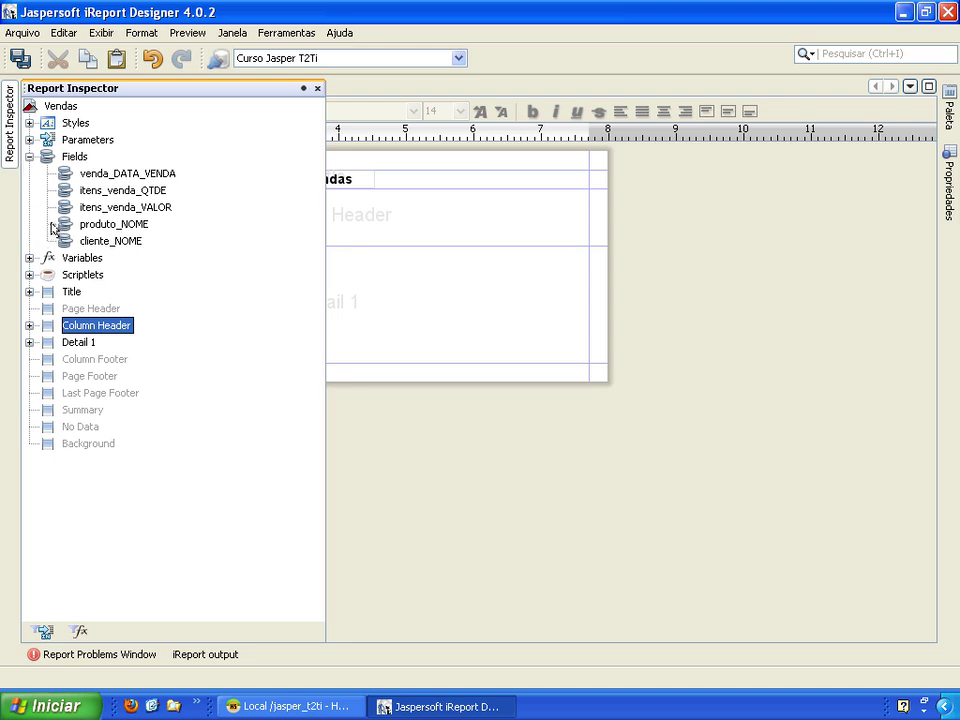
left_click_drag(98, 180, 347, 307)
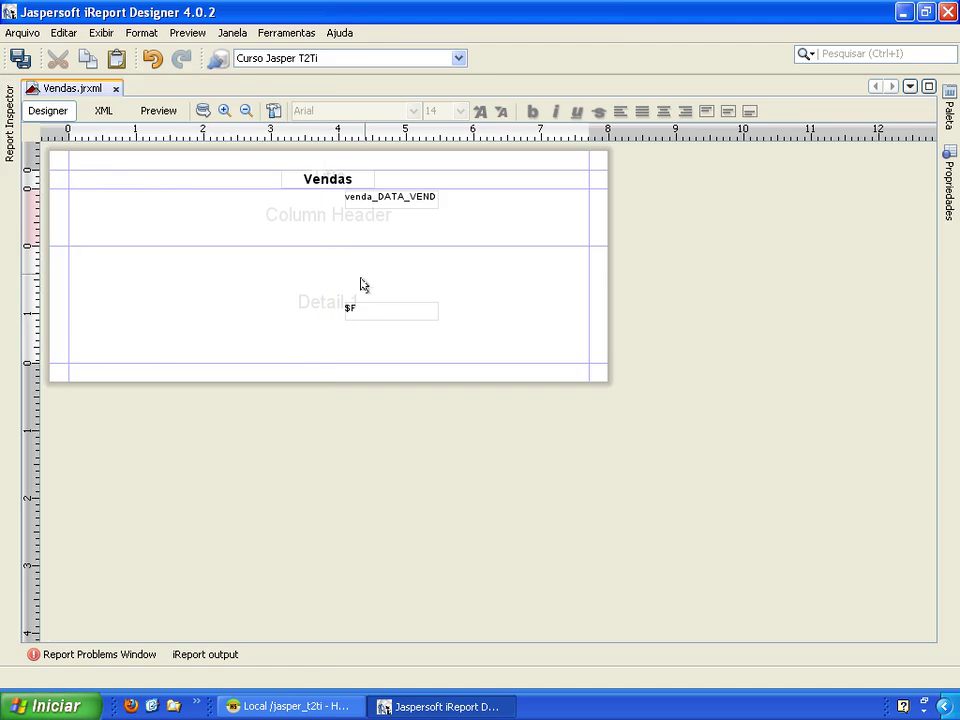
Dock the Report Inspector so it stays open and narrow it to give the report design more room
left_click(12, 140)
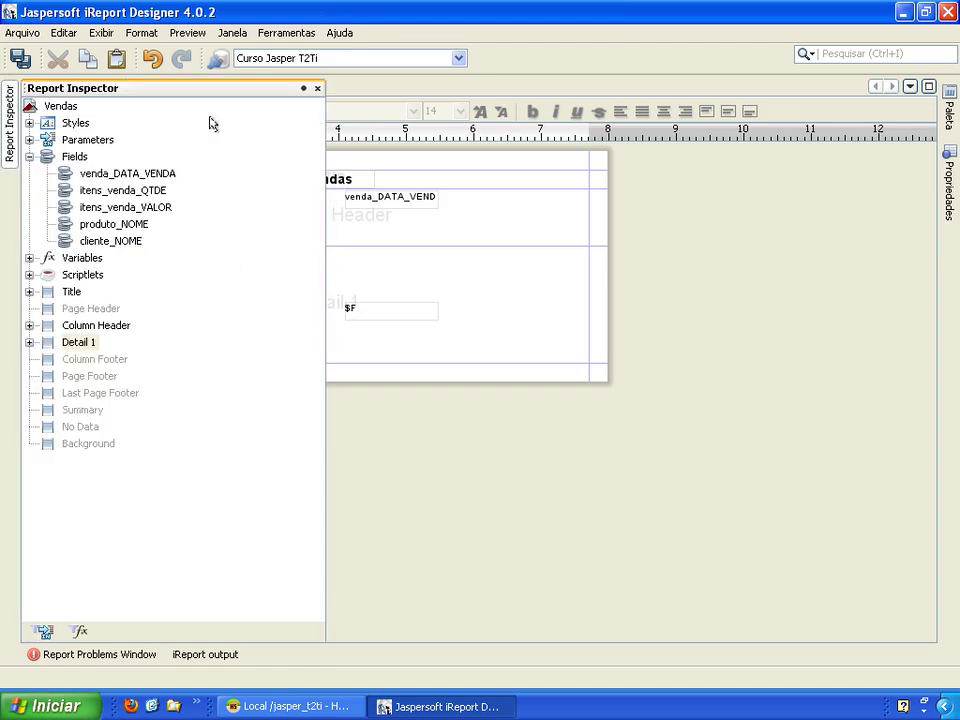
left_click(303, 89)
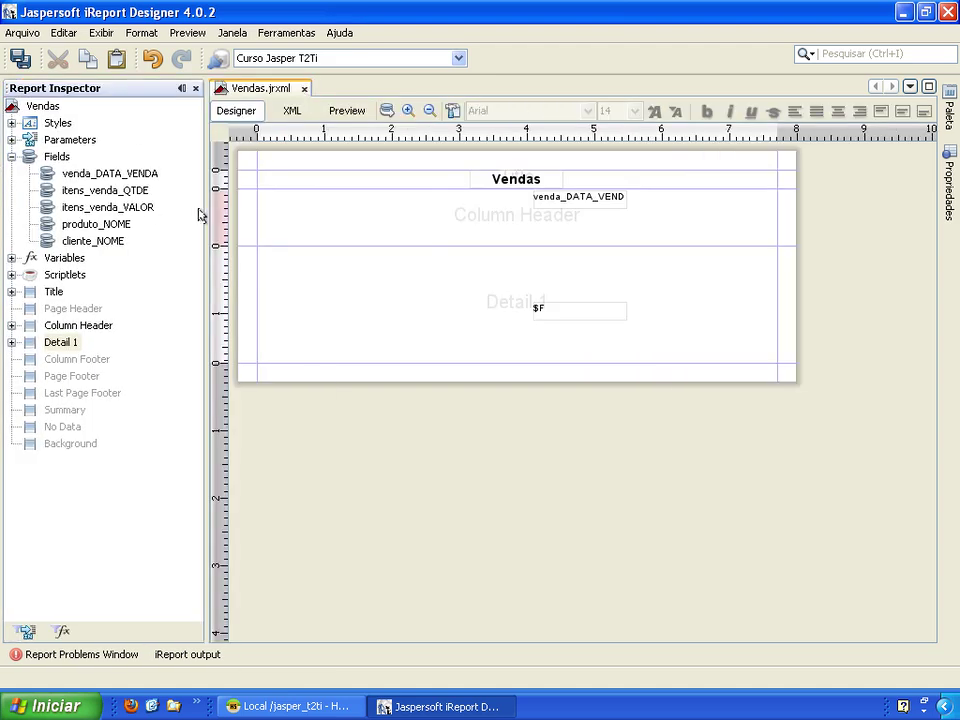
left_click(197, 202)
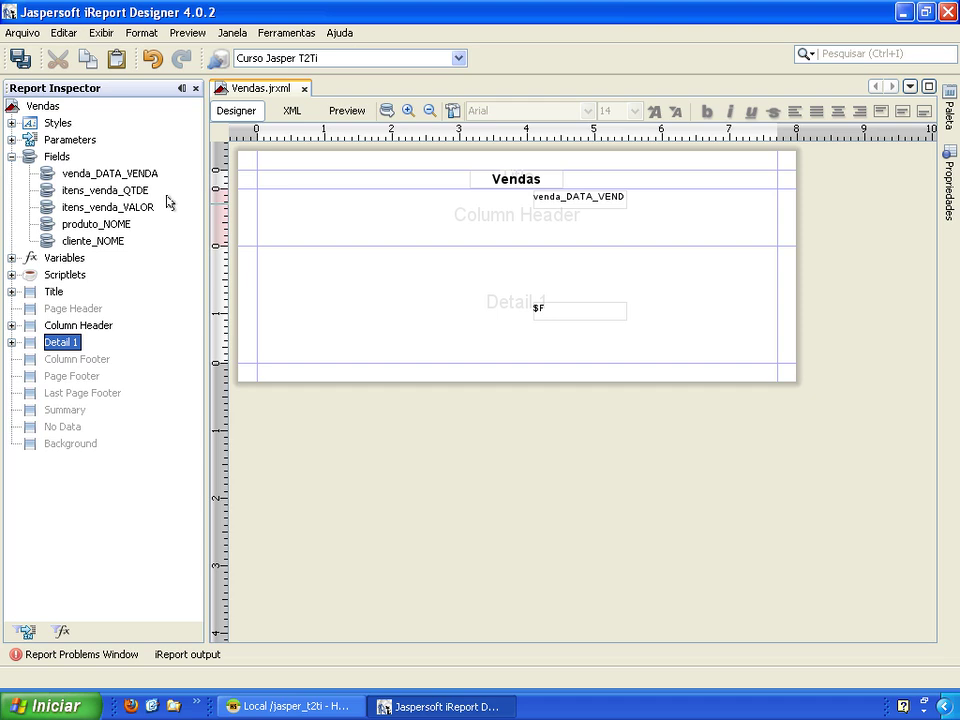
left_click_drag(205, 202, 181, 202)
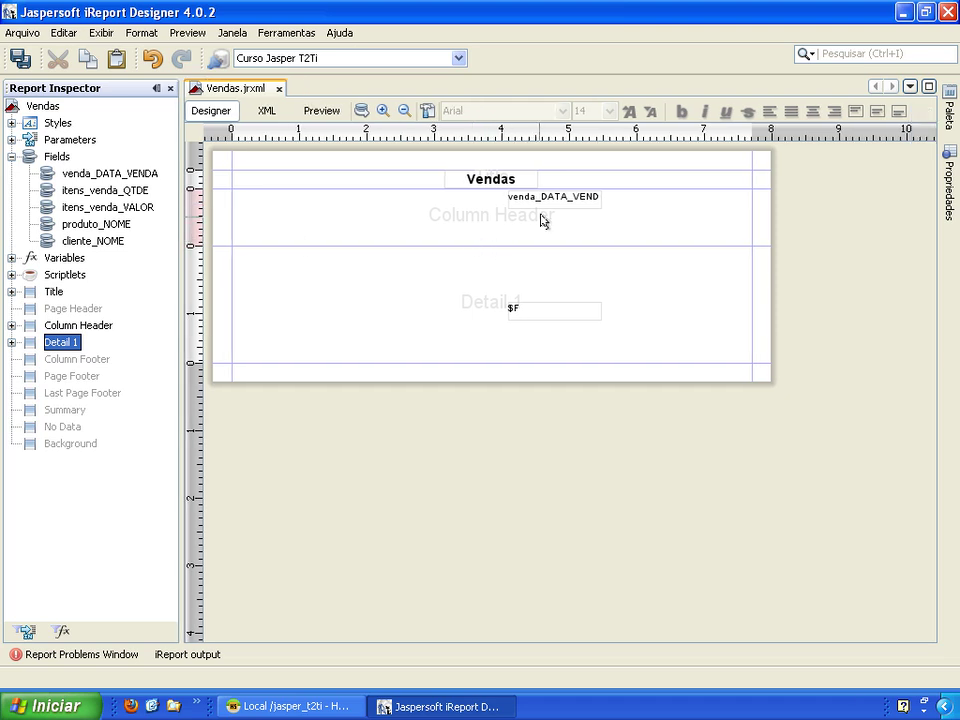
Place the sale date heading at the left margin of the Column Header band, narrow it, and change its text to "Data"
left_click_drag(542, 206, 300, 195)
double_click(259, 199)
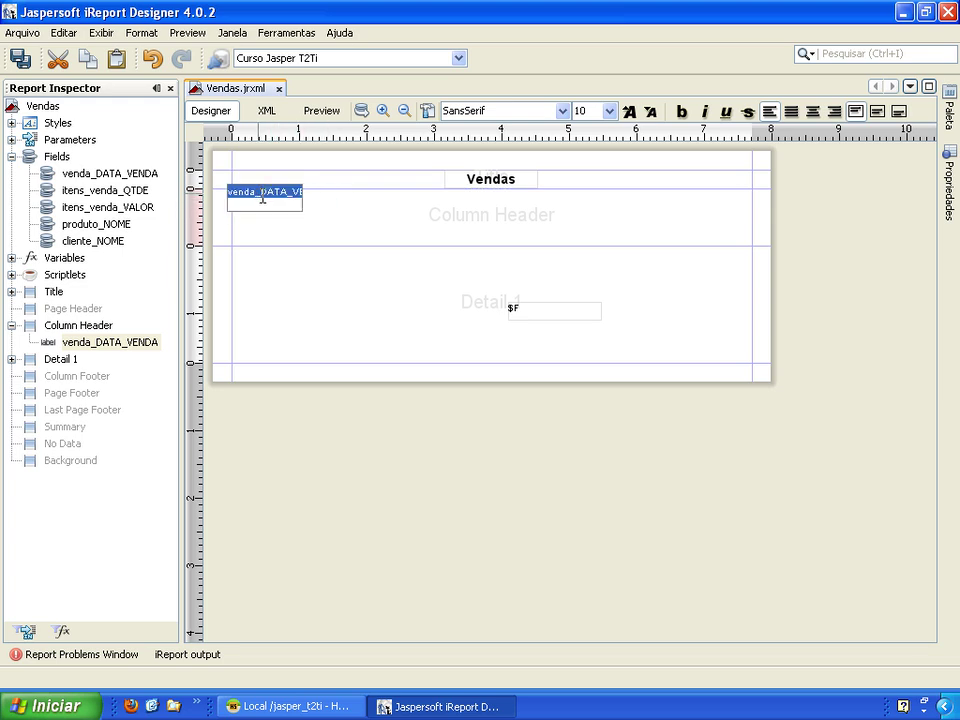
type("Data")
key("Return")
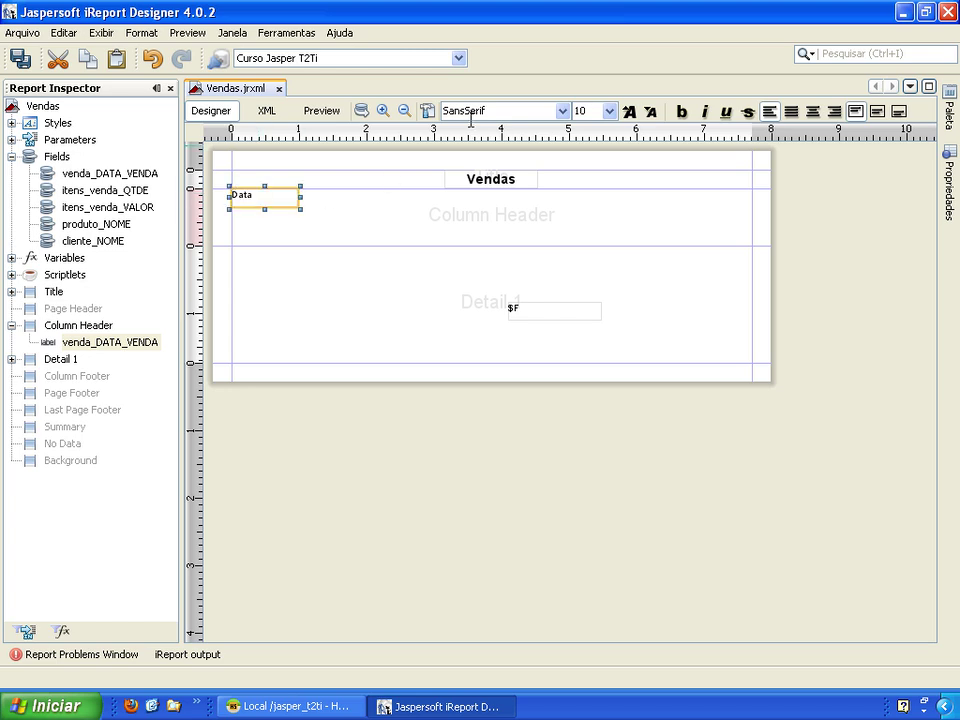
Format the "Data" heading as Arial, size 12, bold, centred horizontally and vertically
left_click(557, 111)
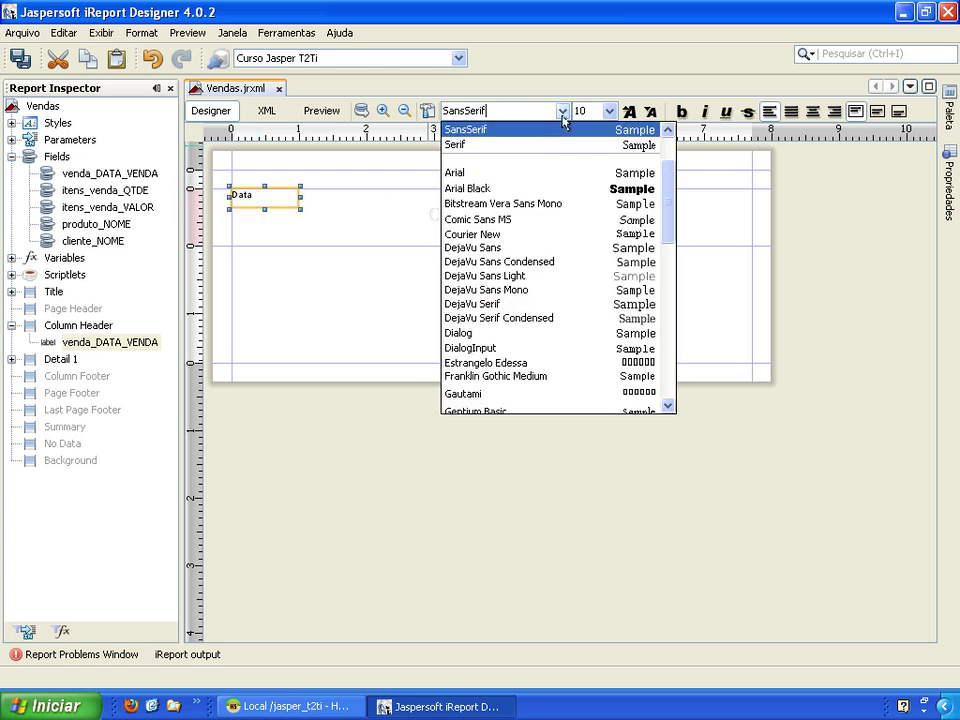
left_click(514, 172)
left_click(629, 112)
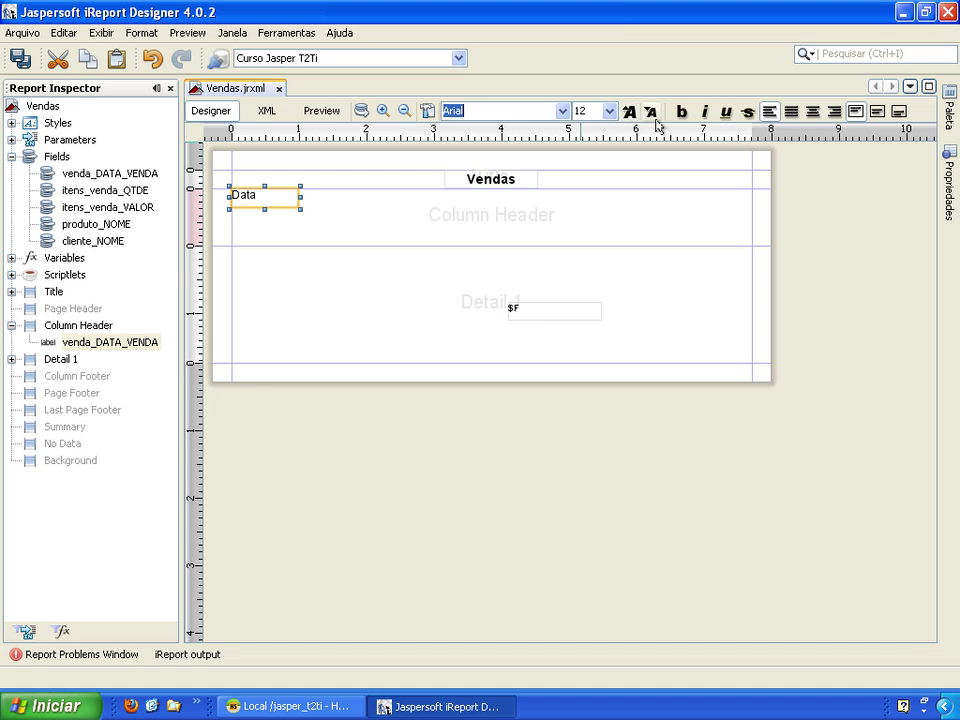
left_click(680, 113)
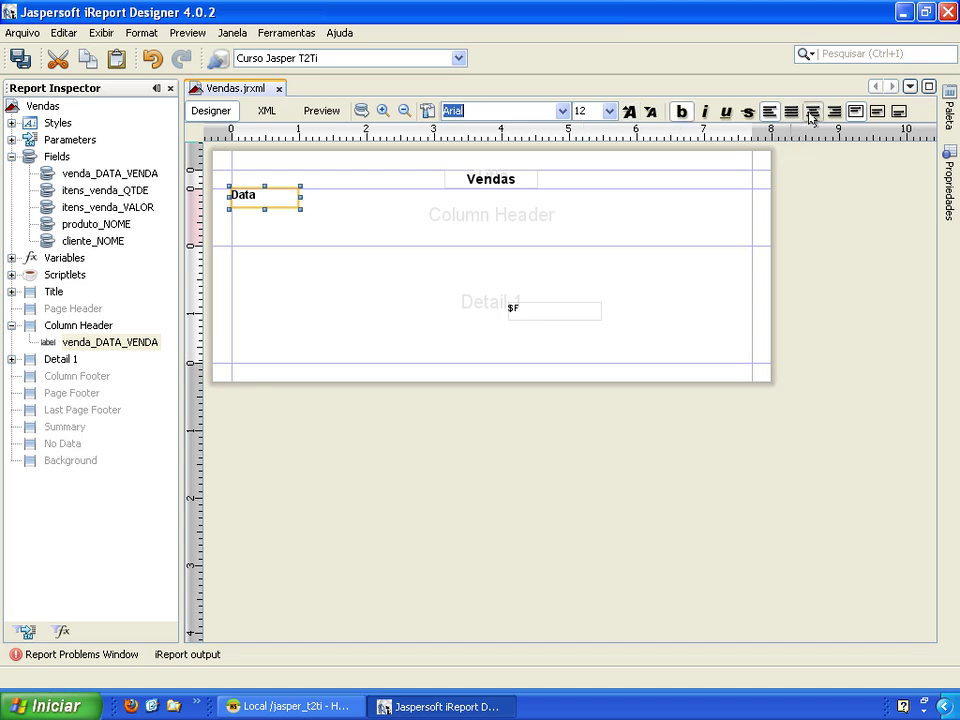
left_click(812, 112)
left_click(877, 111)
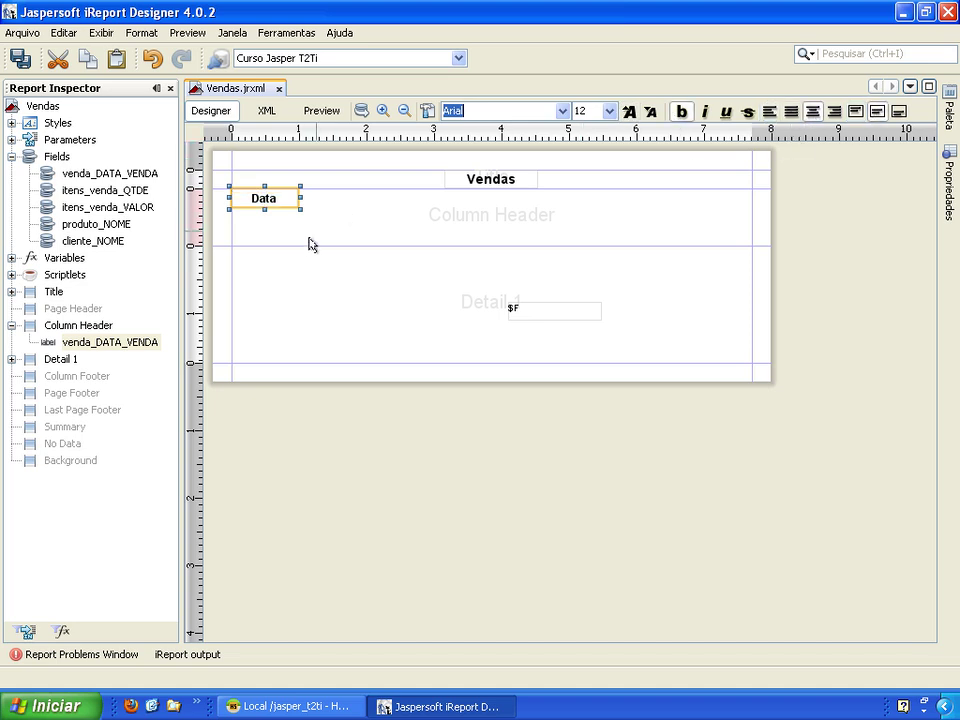
Align the sale date field at the top of Detail 1 under "Data" with matching width, and format it as Arial, centred horizontally and vertically
left_click_drag(405, 316, 249, 254)
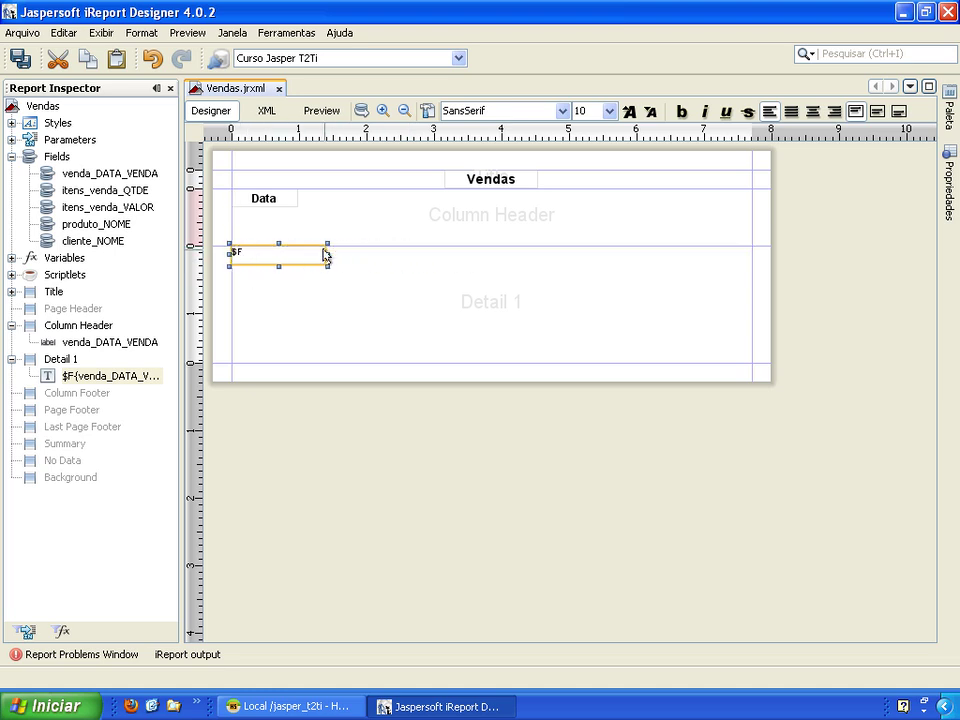
left_click_drag(326, 252, 301, 254)
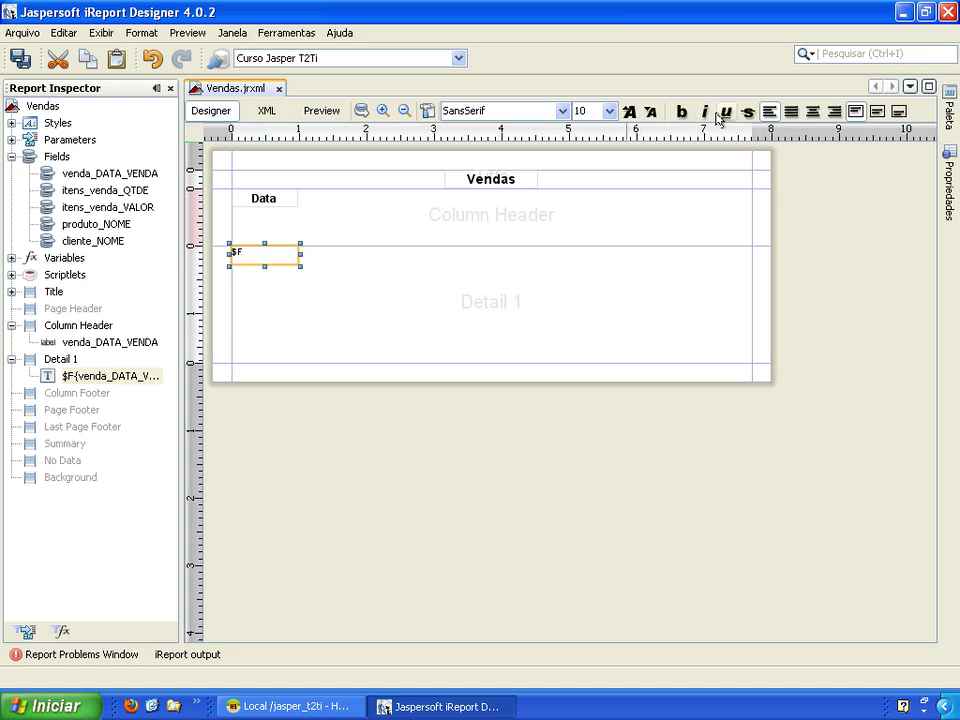
left_click(561, 111)
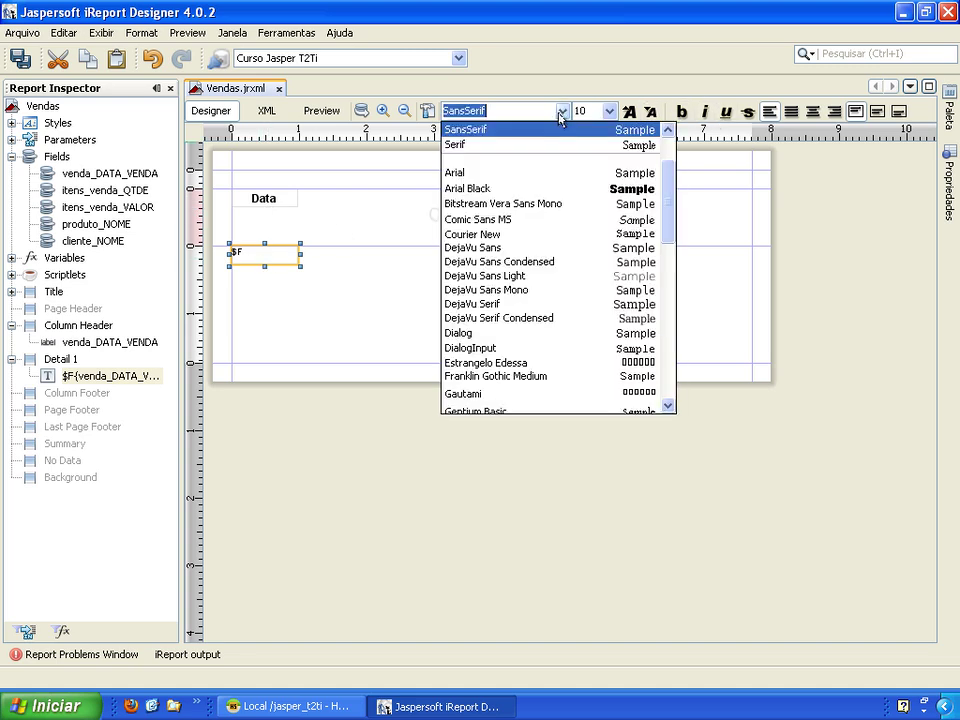
left_click(514, 175)
left_click(811, 112)
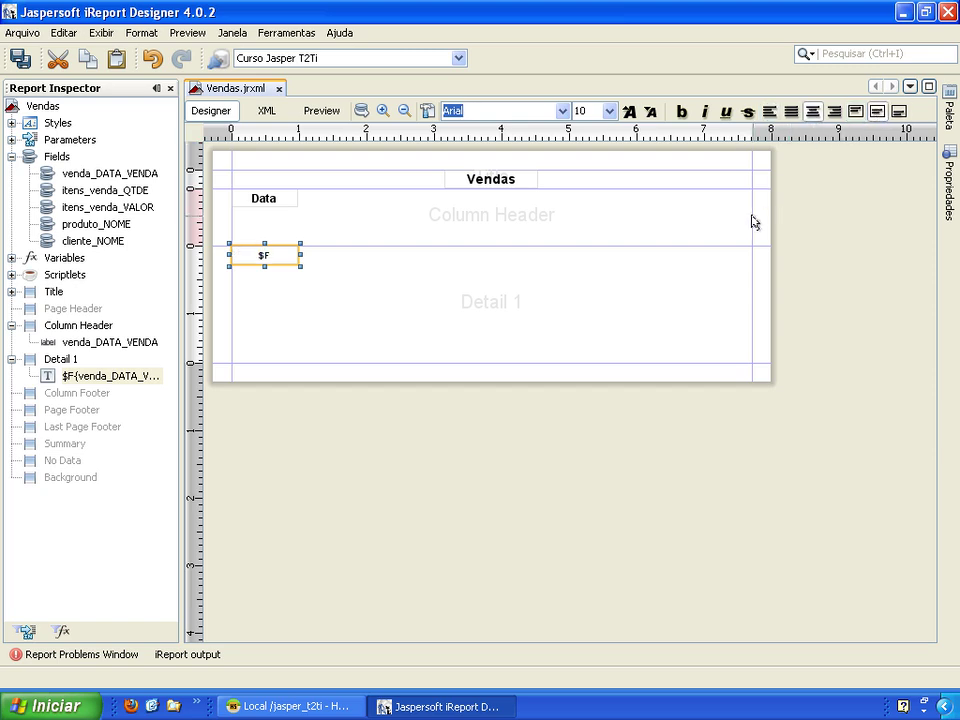
left_click(338, 289)
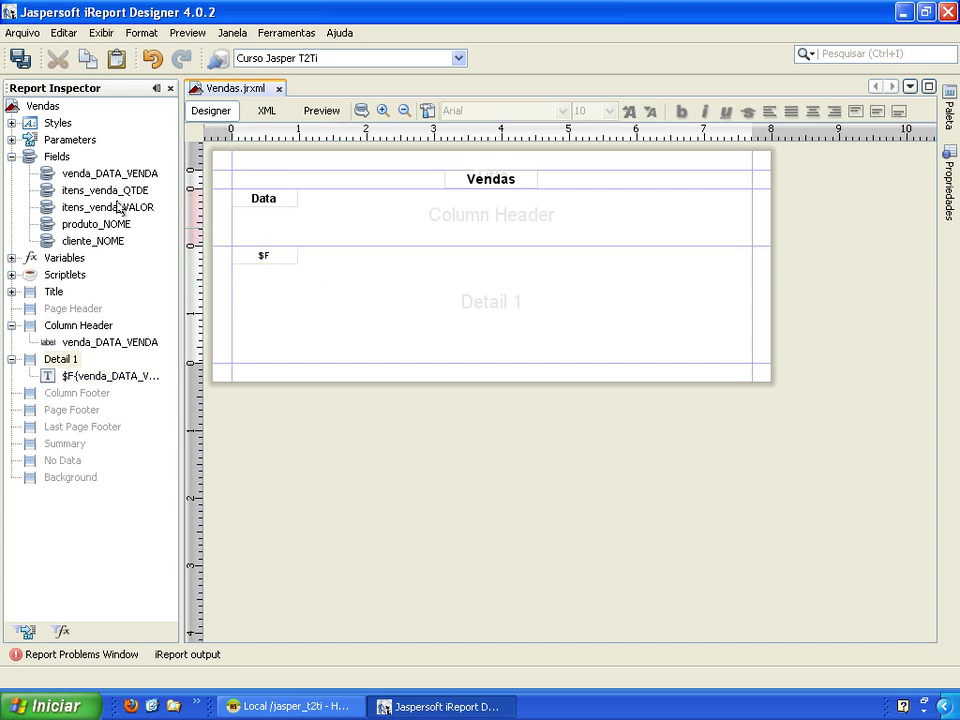
Add the cliente_NOME field to Detail 1 beside the sale date, widen it to about 2 inches, and align its heading above with matching width
left_click_drag(82, 245, 318, 250)
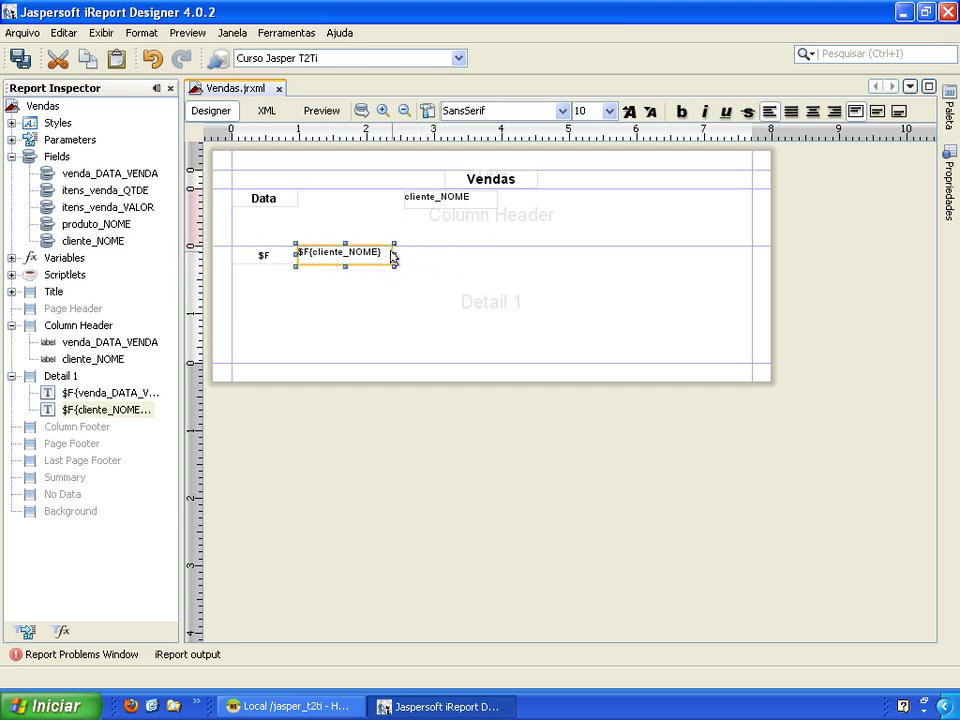
left_click_drag(391, 258, 431, 256)
left_click_drag(424, 207, 318, 204)
left_click_drag(394, 197, 431, 198)
Change the customer name heading's text to "Nome" and format it as Arial, size 12, bold, centred horizontally and vertically
double_click(366, 199)
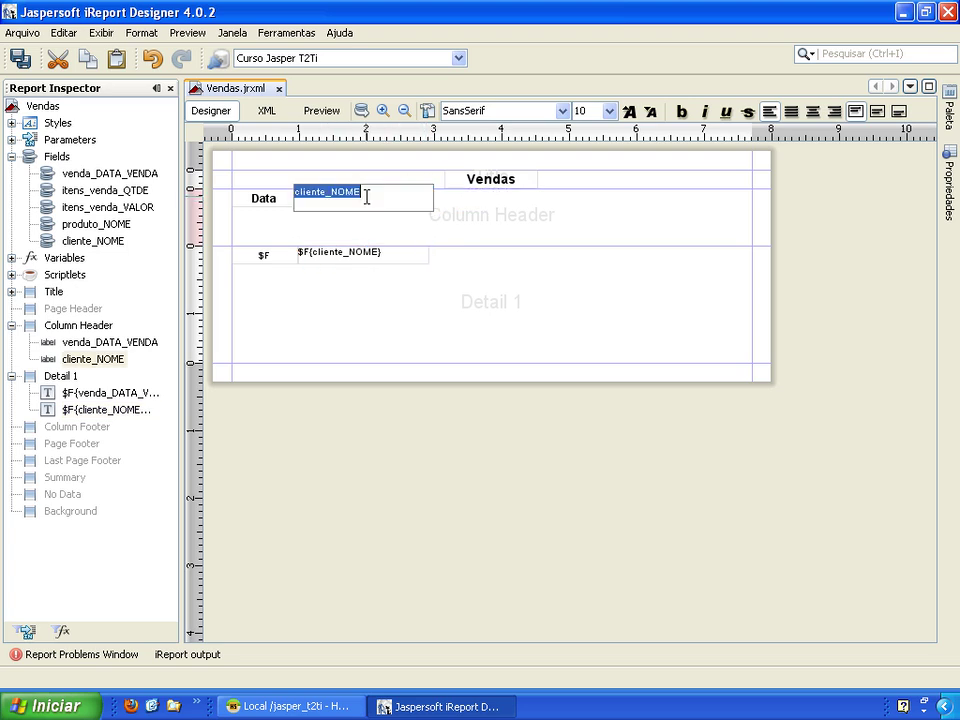
type("Nome")
key("Return")
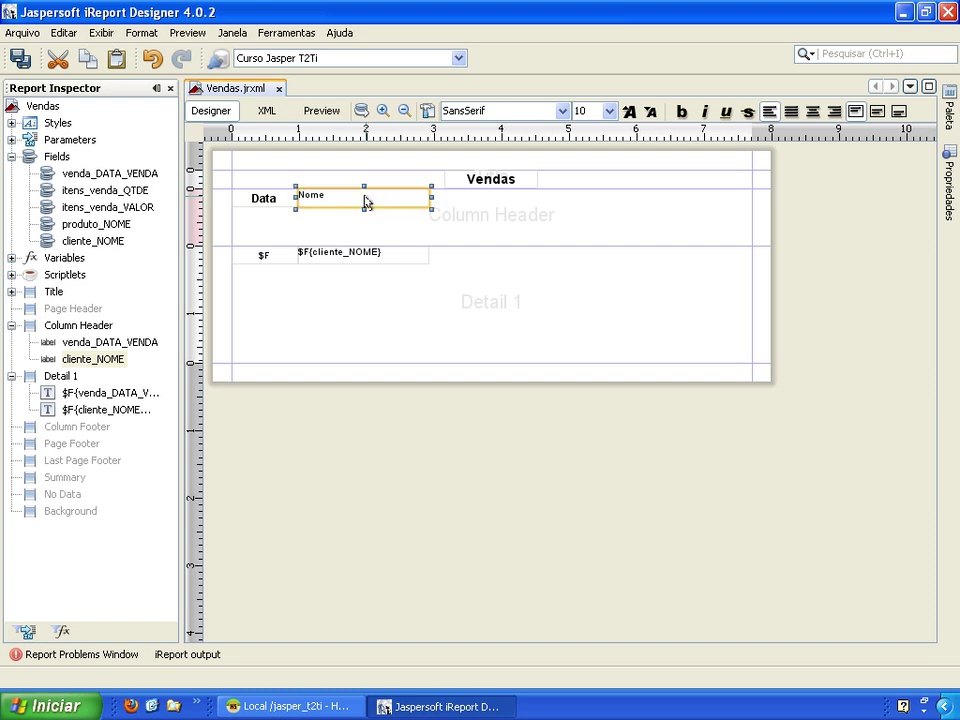
left_click(564, 111)
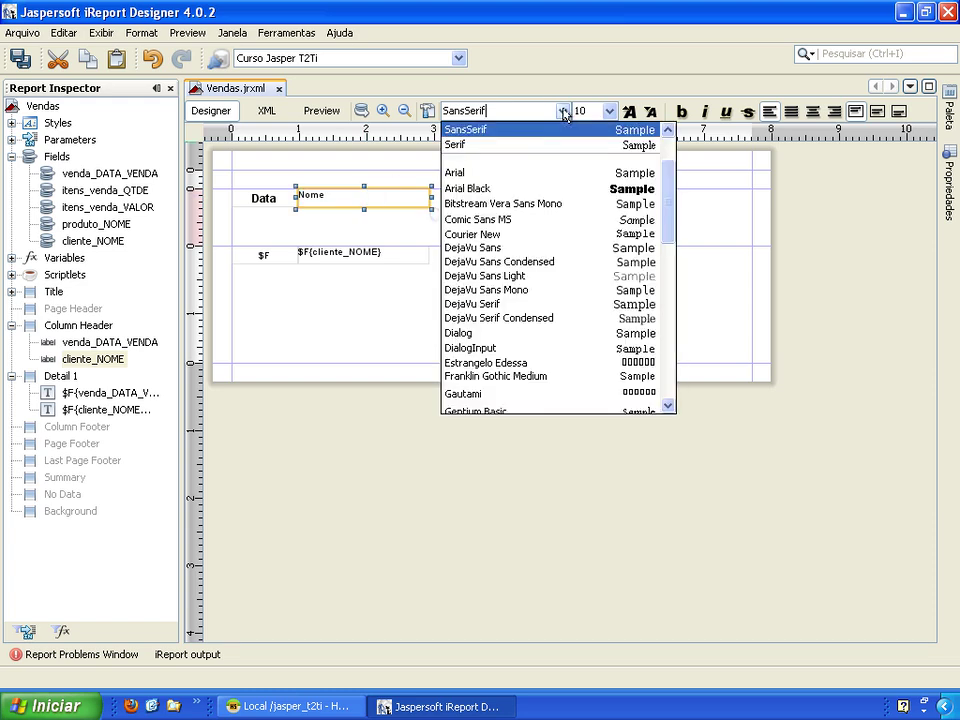
left_click(521, 171)
left_click(627, 116)
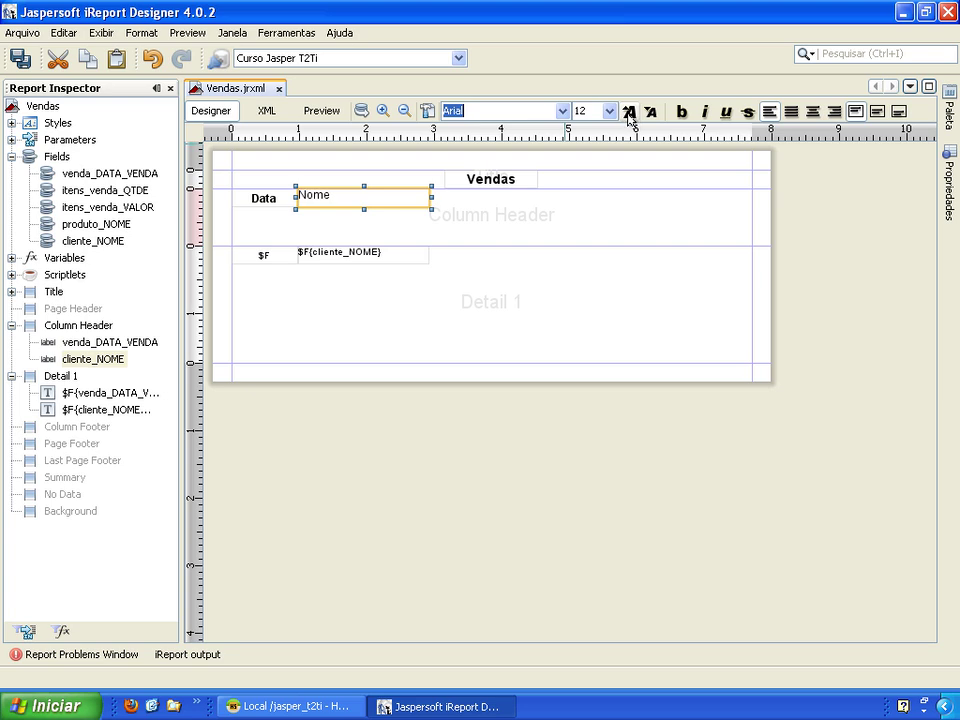
left_click(682, 116)
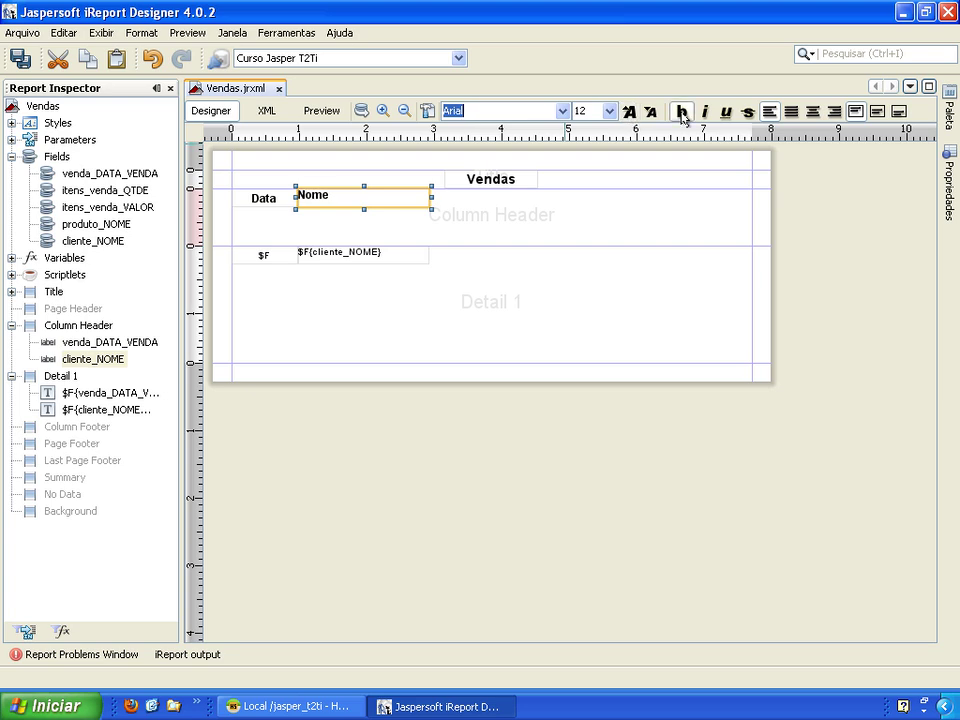
left_click(812, 111)
left_click(875, 113)
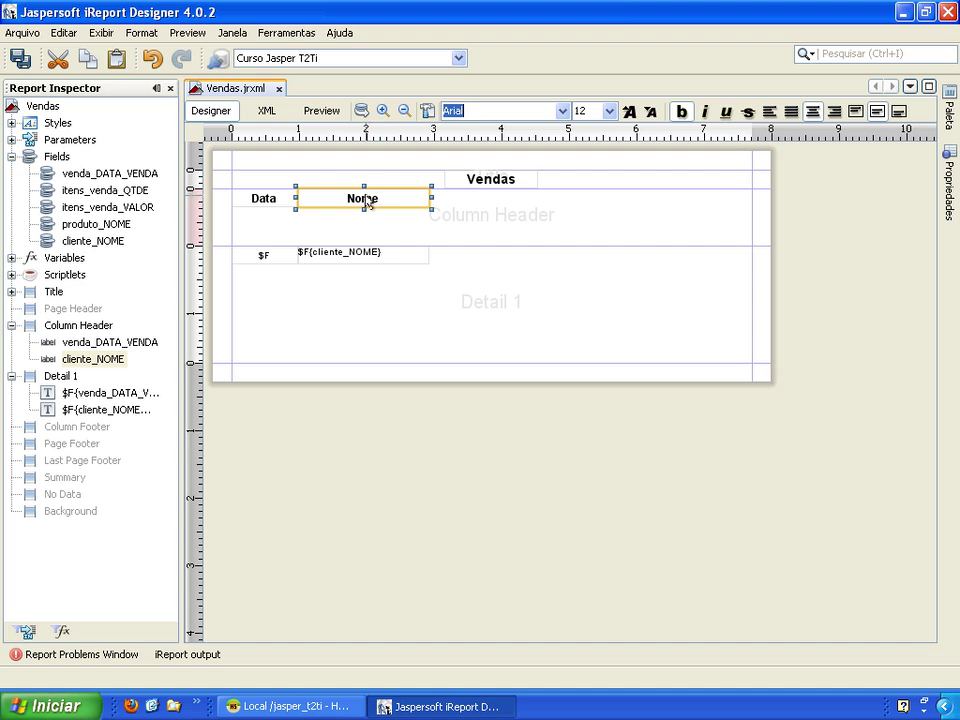
Format the cliente_NOME field in Detail 1 as Arial, centred vertically
left_click(356, 257)
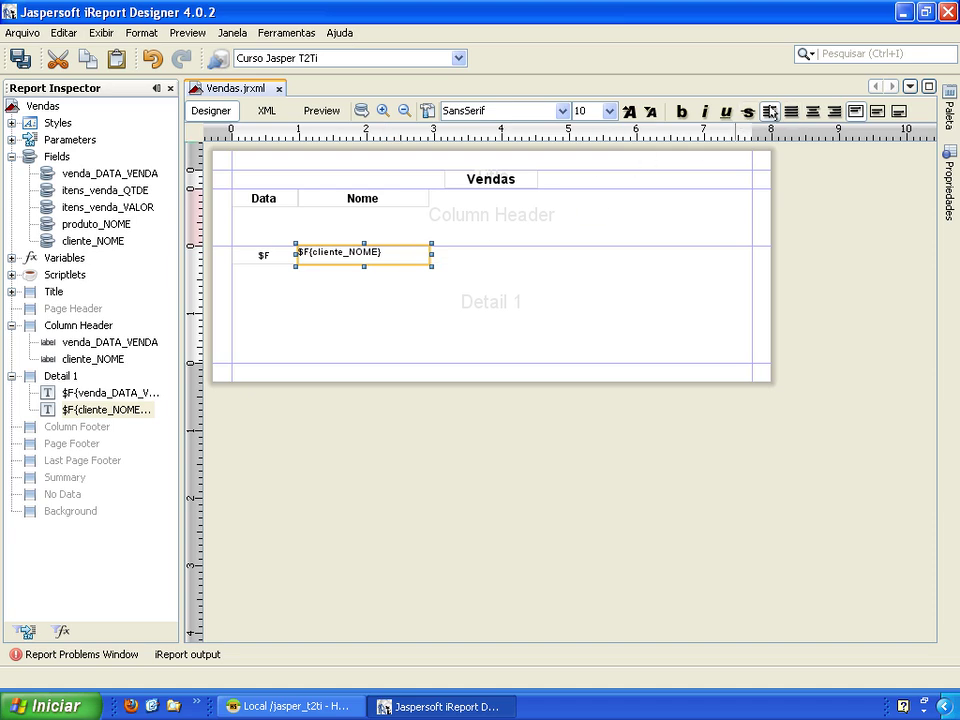
left_click(876, 112)
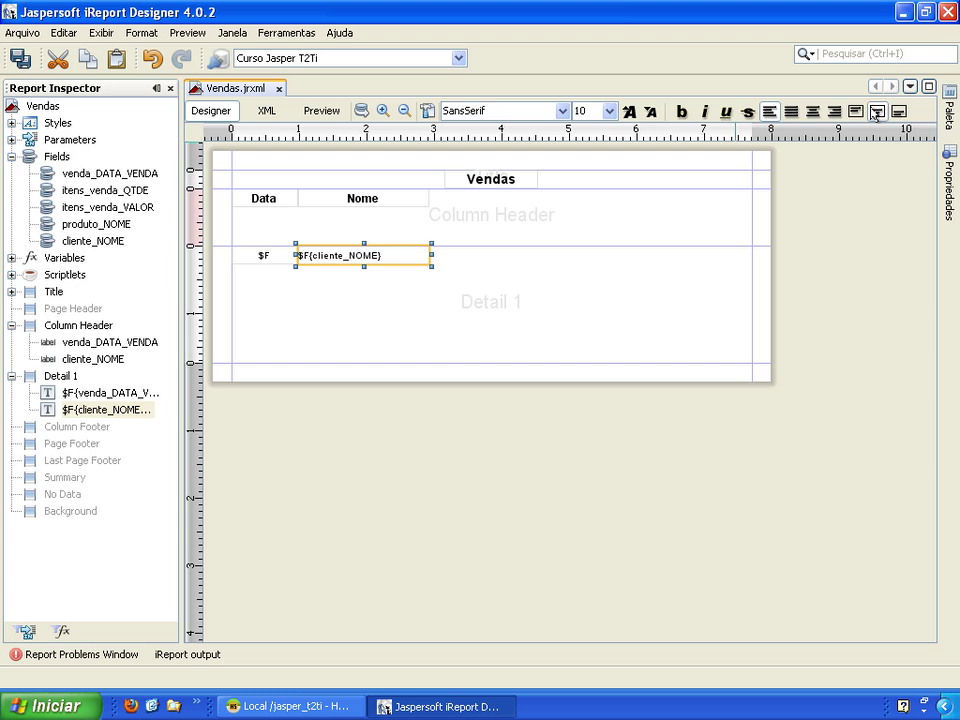
left_click(562, 111)
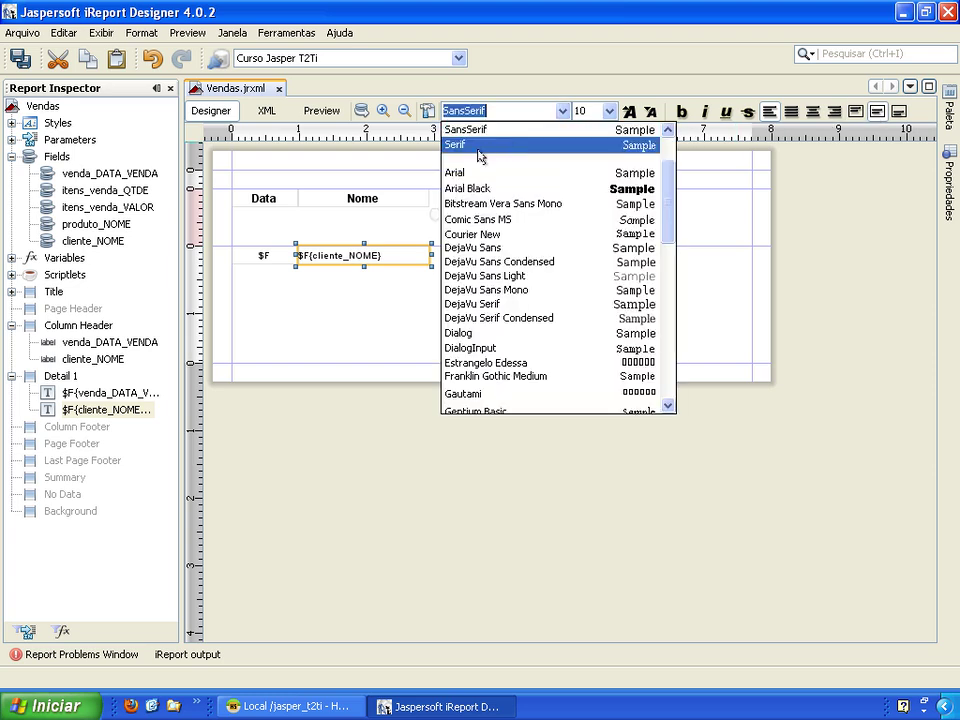
left_click(470, 180)
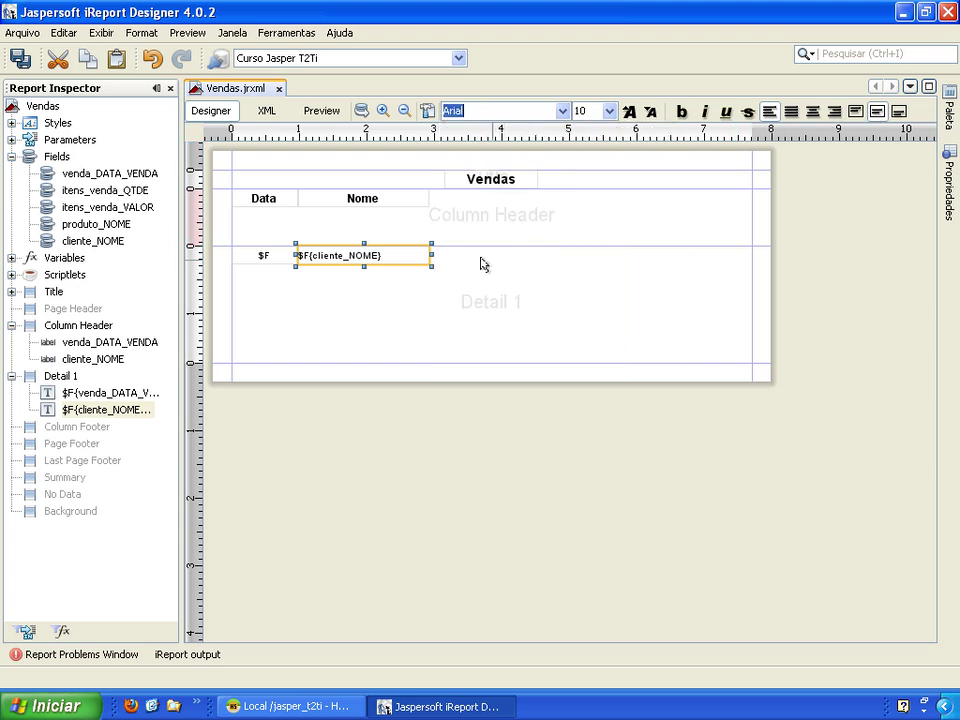
left_click(367, 291)
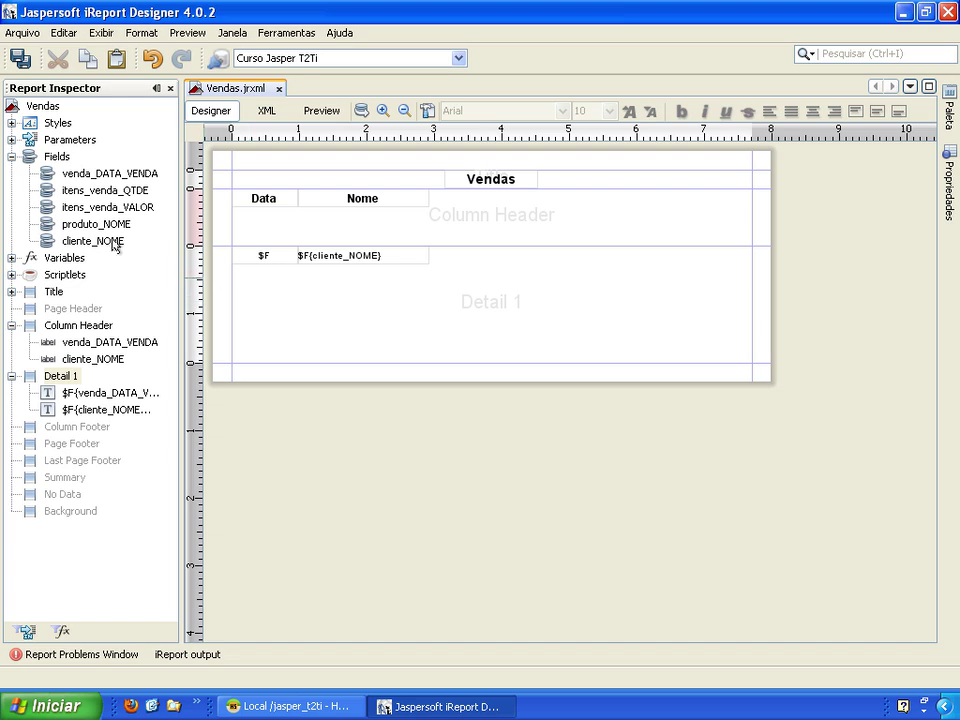
Add the produto_NOME field to Detail 1 beside the customer name, and widen it and its heading to about 2.3 inches
left_click_drag(98, 226, 446, 249)
left_click_drag(520, 256, 585, 251)
mouse_move(561, 199)
left_mouse_down()
mouse_move(479, 195)
mouse_move(578, 196)
left_mouse_up()
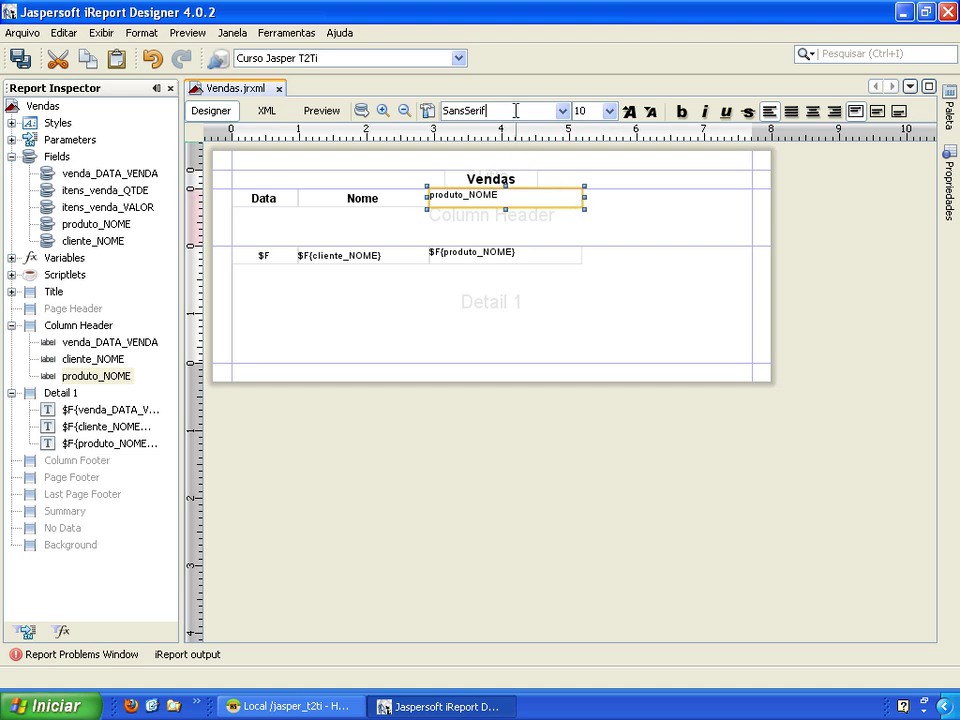
Format the product heading as Arial, size 12, bold, centred horizontally and vertically, and change its text to "Produto"
left_click(561, 111)
left_click(512, 173)
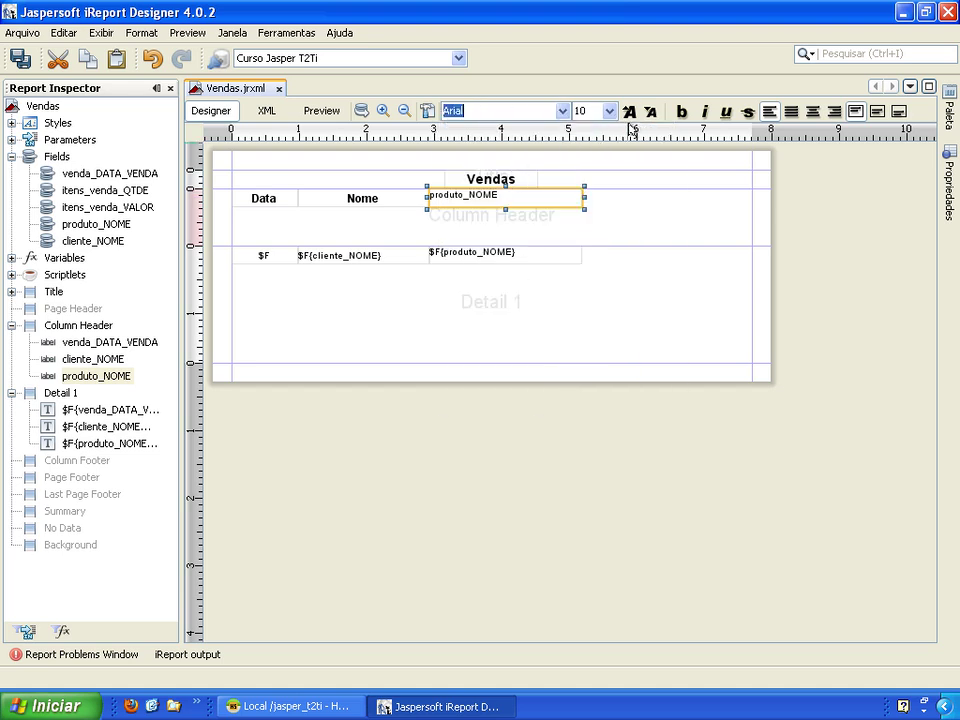
left_click(628, 114)
left_click(681, 111)
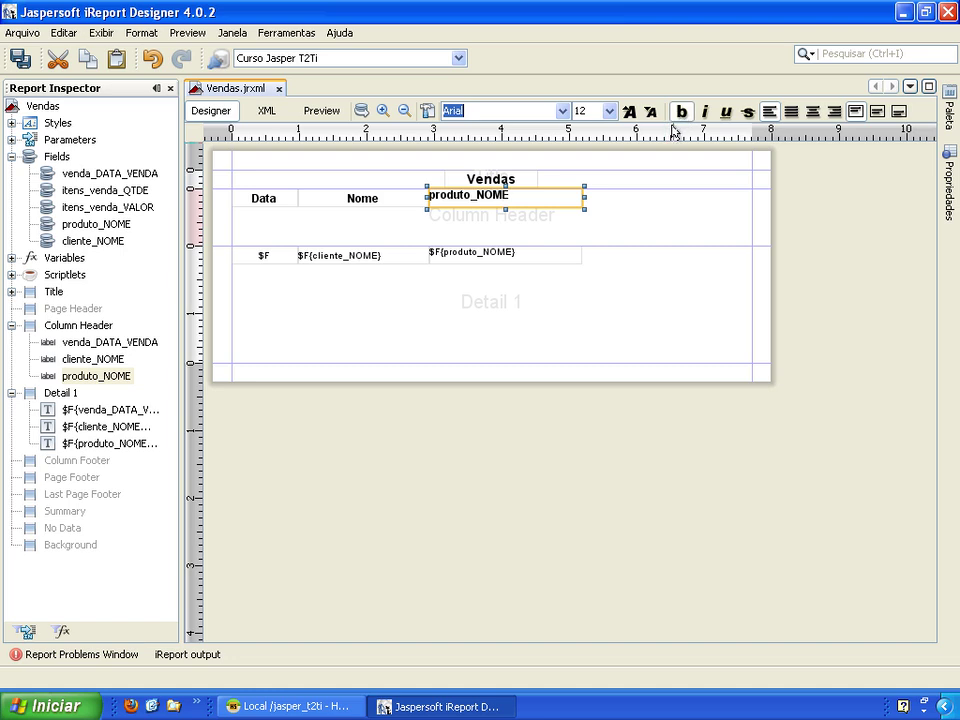
left_click(811, 113)
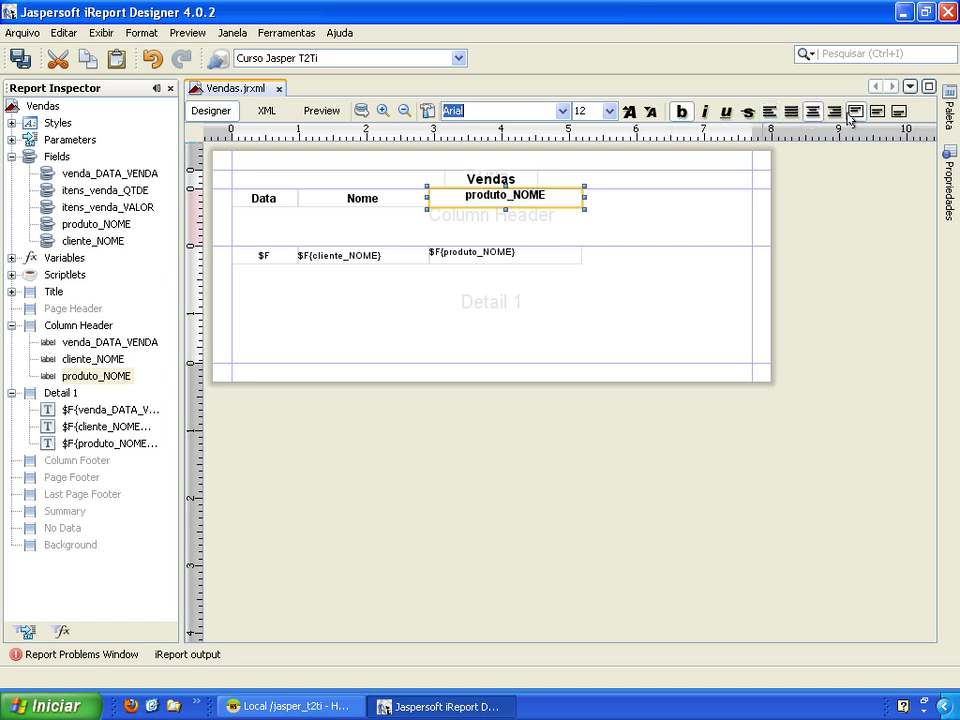
double_click(503, 199)
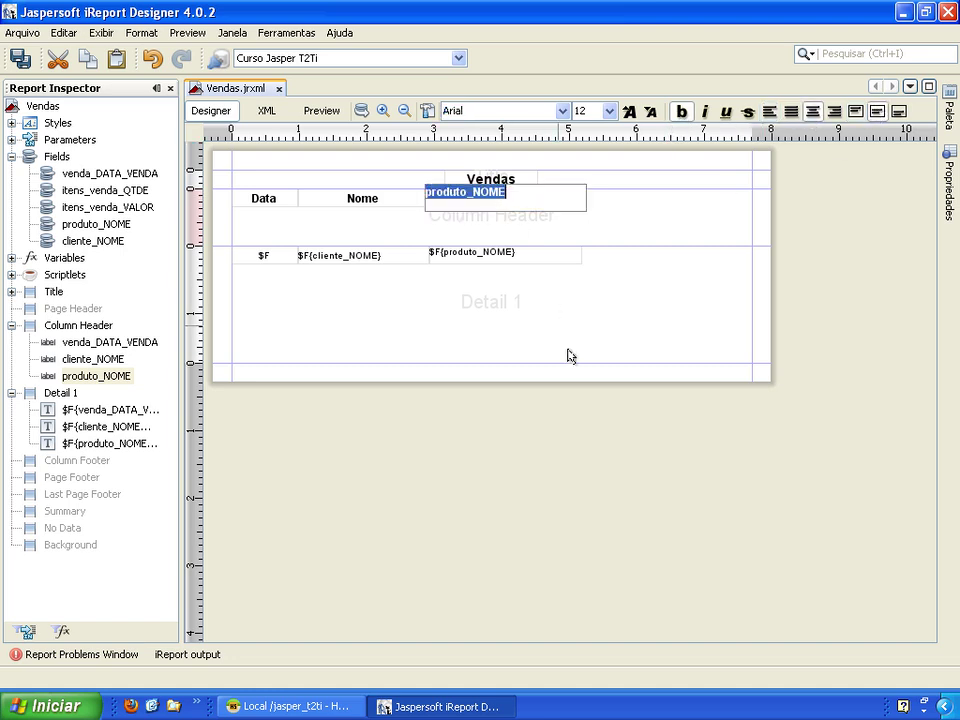
type("Produto")
key("Return")
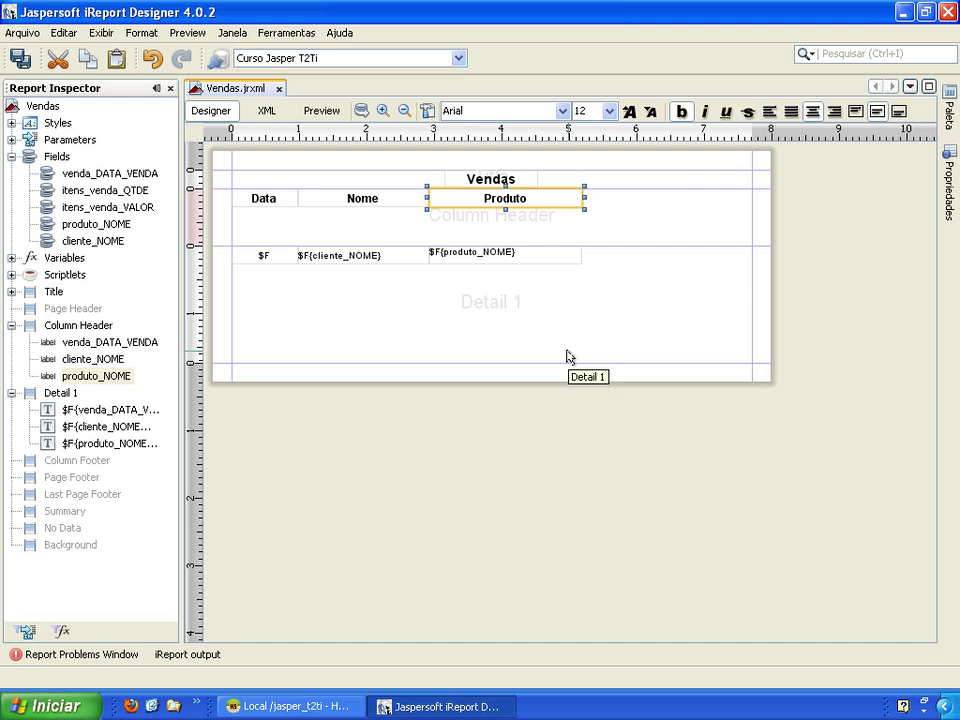
Format the produto_NOME field in Detail 1 as Arial, centred vertically
left_click(508, 257)
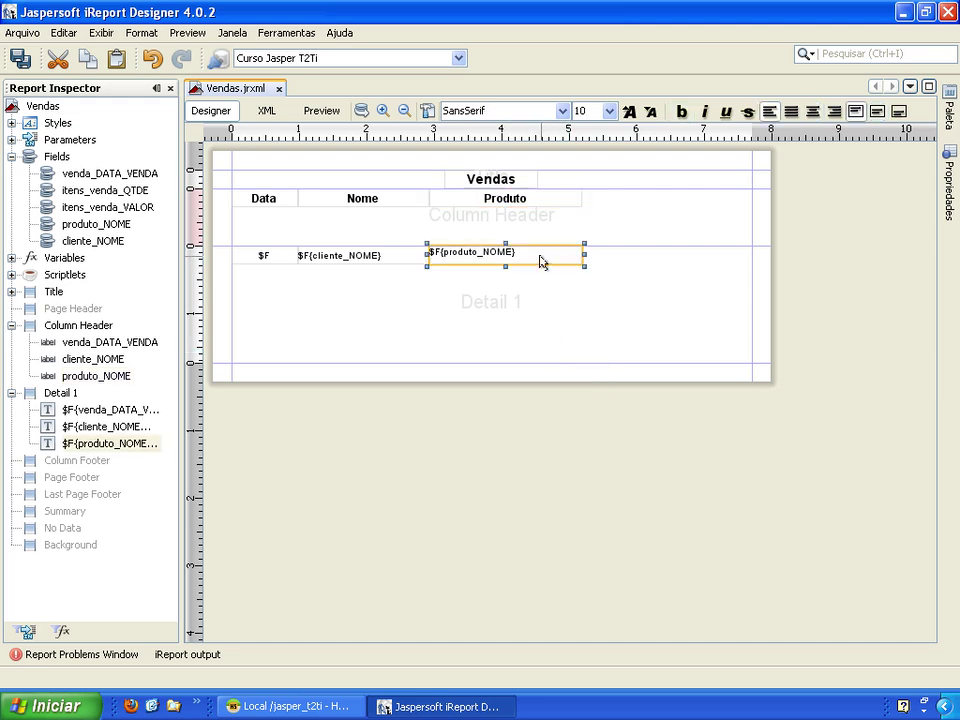
left_click(561, 112)
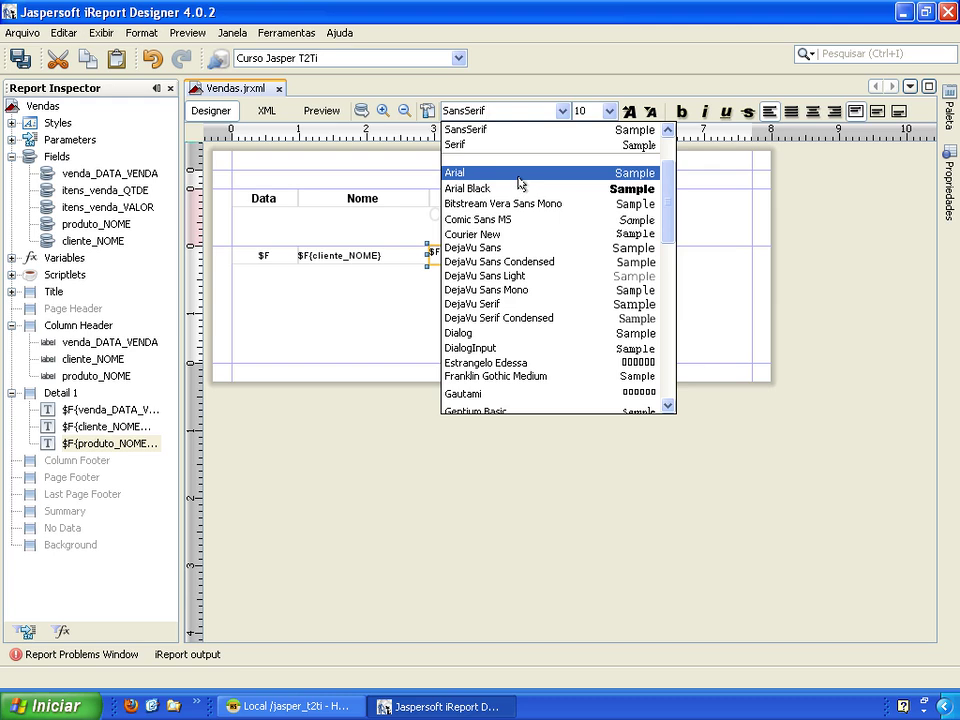
left_click(519, 176)
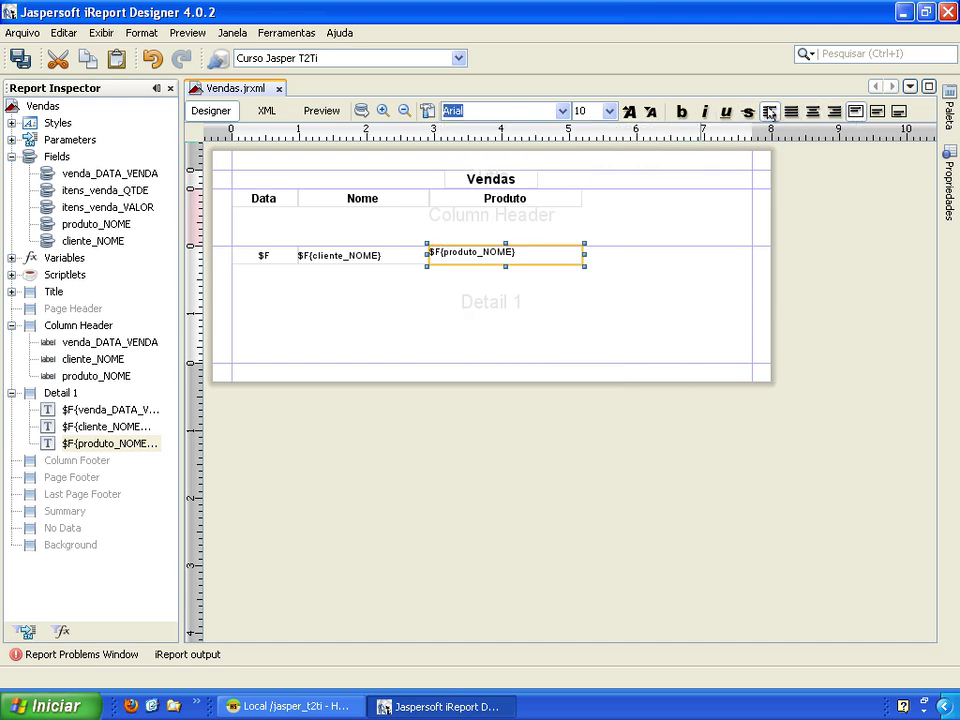
left_click(877, 111)
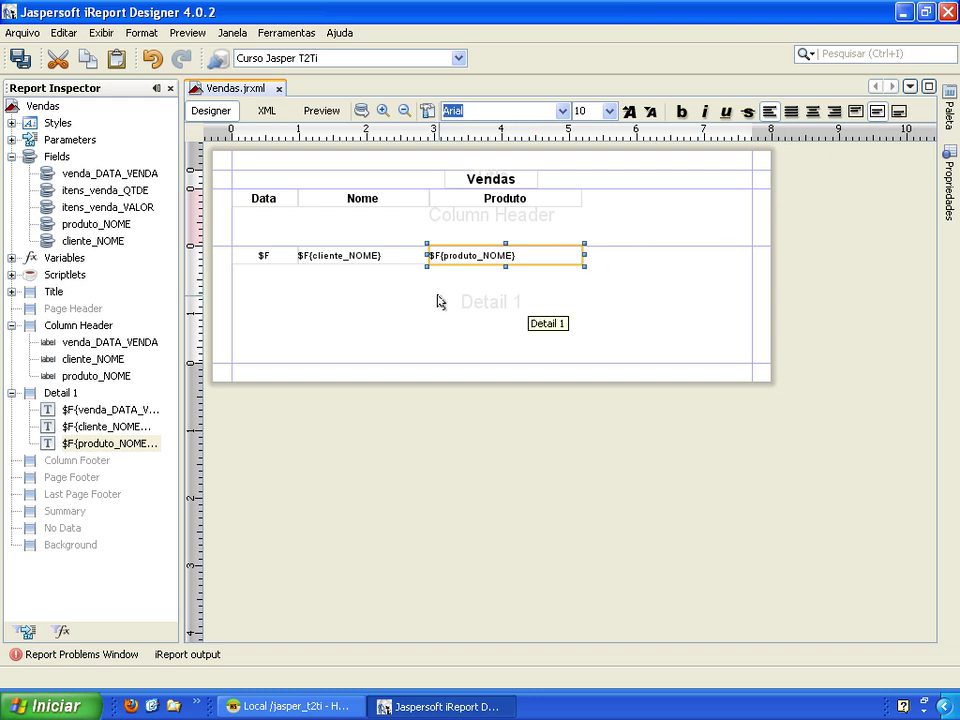
Add the itens_venda_QTDE field to Detail 1 beside the product, narrow it to about 0.8 inch, and align its heading above with matching width
left_click_drag(100, 196, 621, 255)
left_click_drag(609, 249, 610, 250)
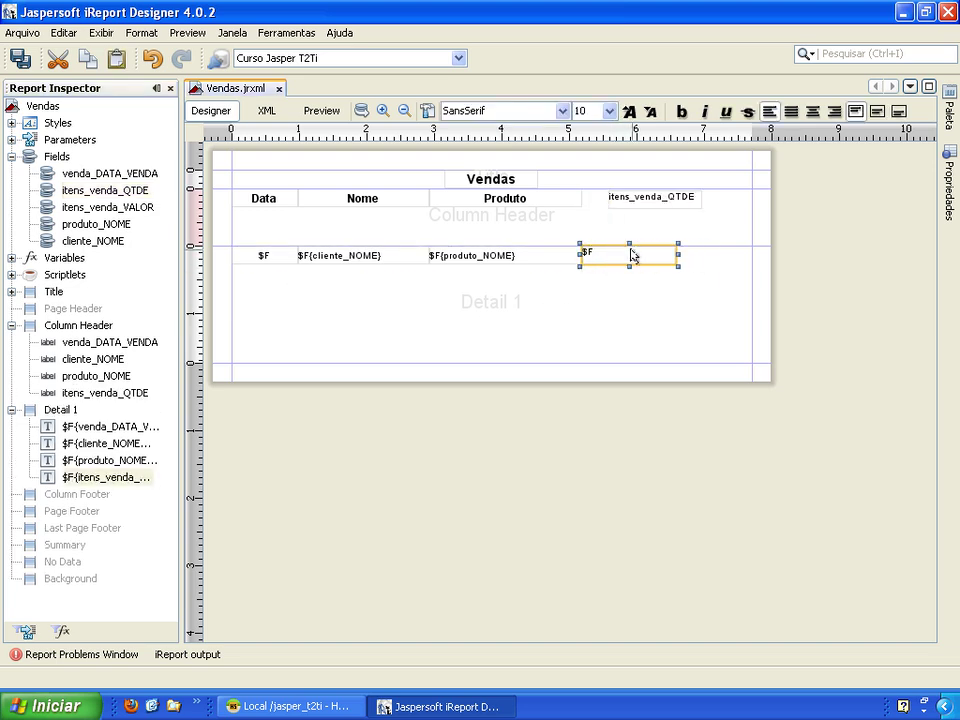
left_click_drag(676, 254, 636, 254)
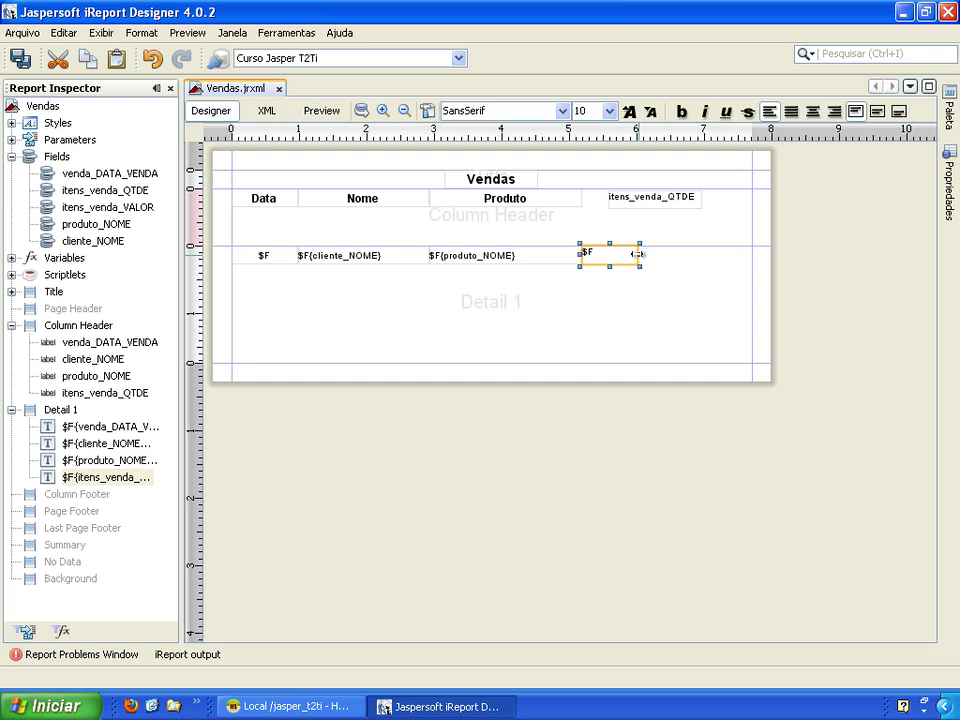
left_click_drag(642, 192, 614, 188)
left_click_drag(676, 196, 639, 196)
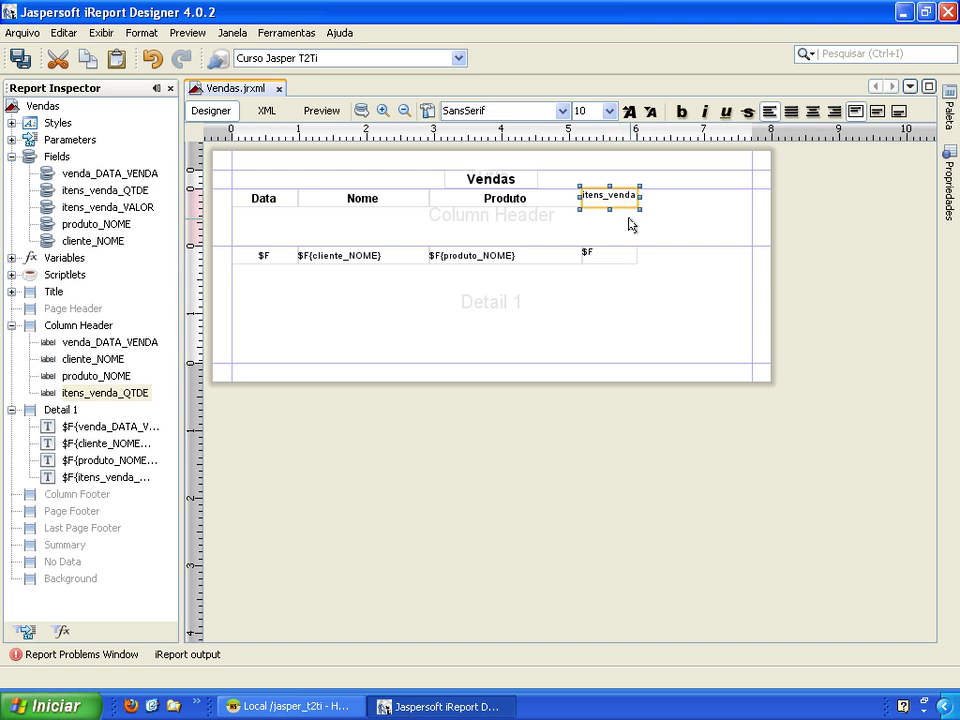
Change the quantity heading's text to "QTDE" and format it as Arial, size 12, bold, centred horizontally and vertically
double_click(610, 200)
type("QTDE")
key("Return")
left_click(564, 112)
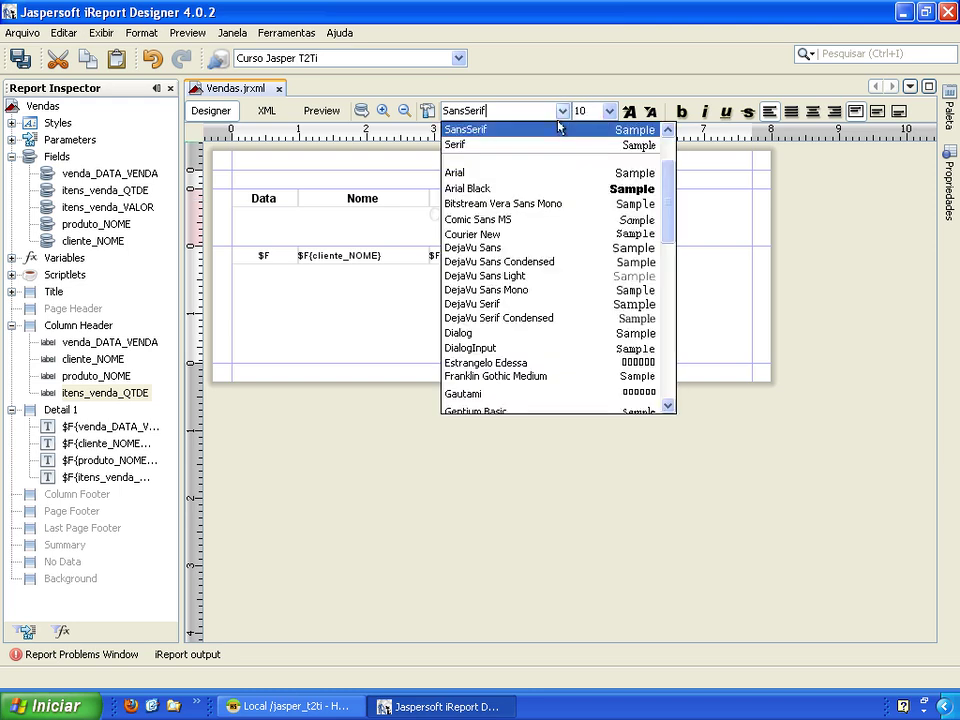
left_click(525, 171)
left_click(629, 112)
left_click(681, 111)
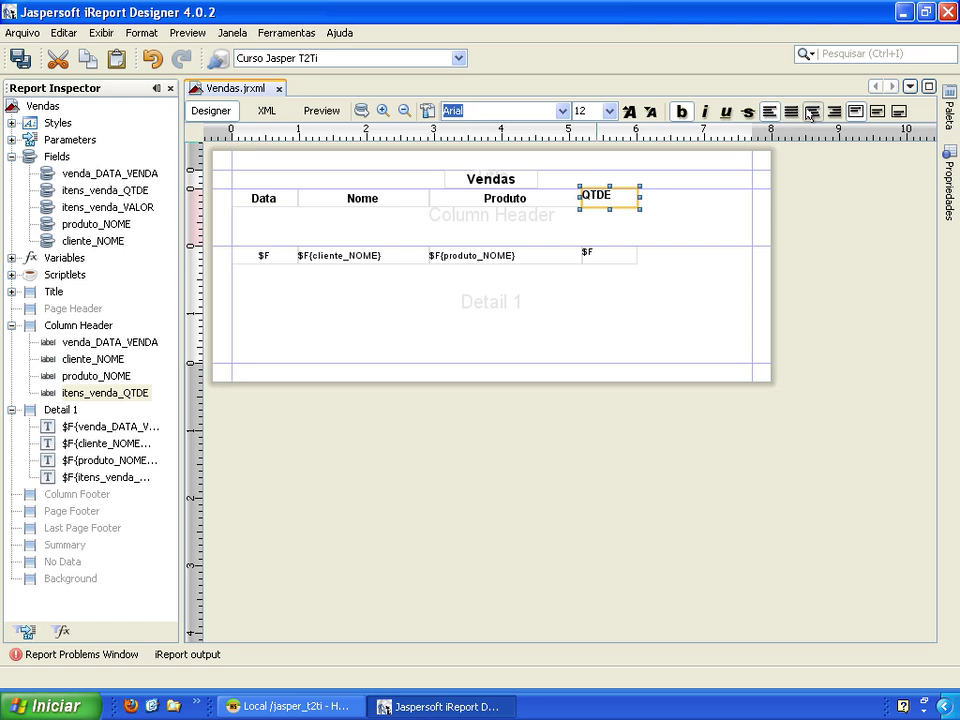
left_click(810, 112)
left_click(875, 112)
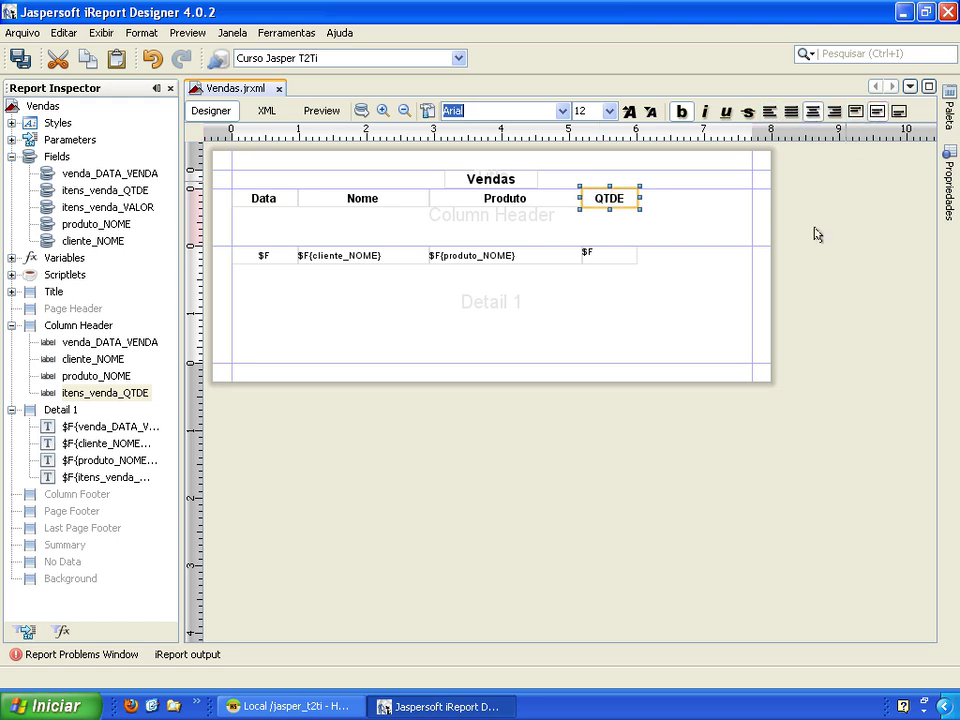
Format the itens_venda_QTDE field in Detail 1 as Arial, centred horizontally and vertically
left_click(615, 259)
left_click(812, 112)
left_click(877, 112)
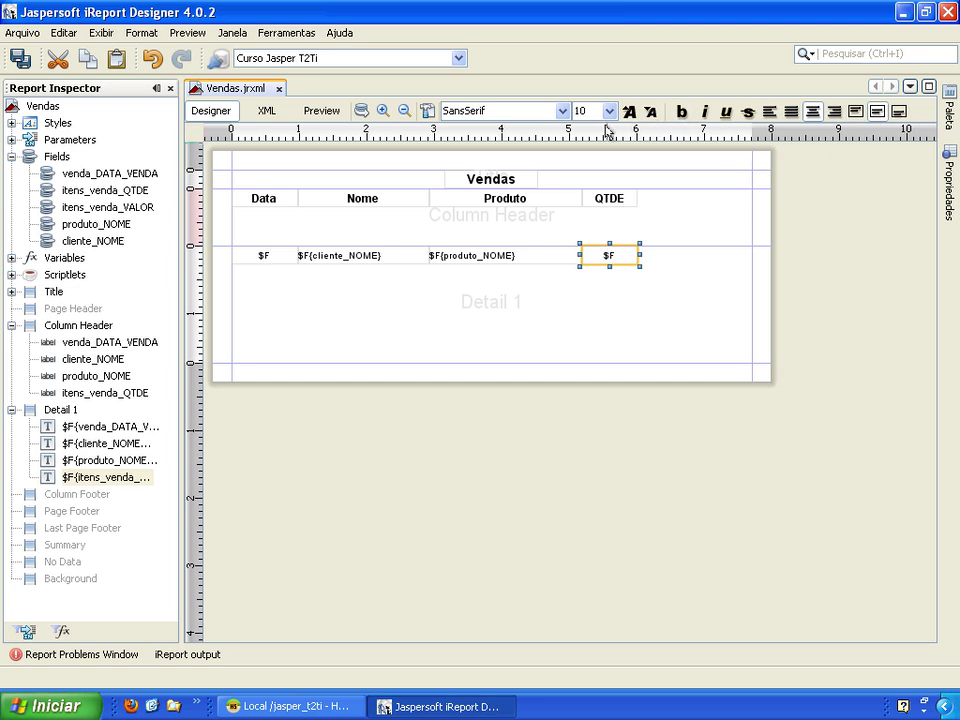
left_click(561, 111)
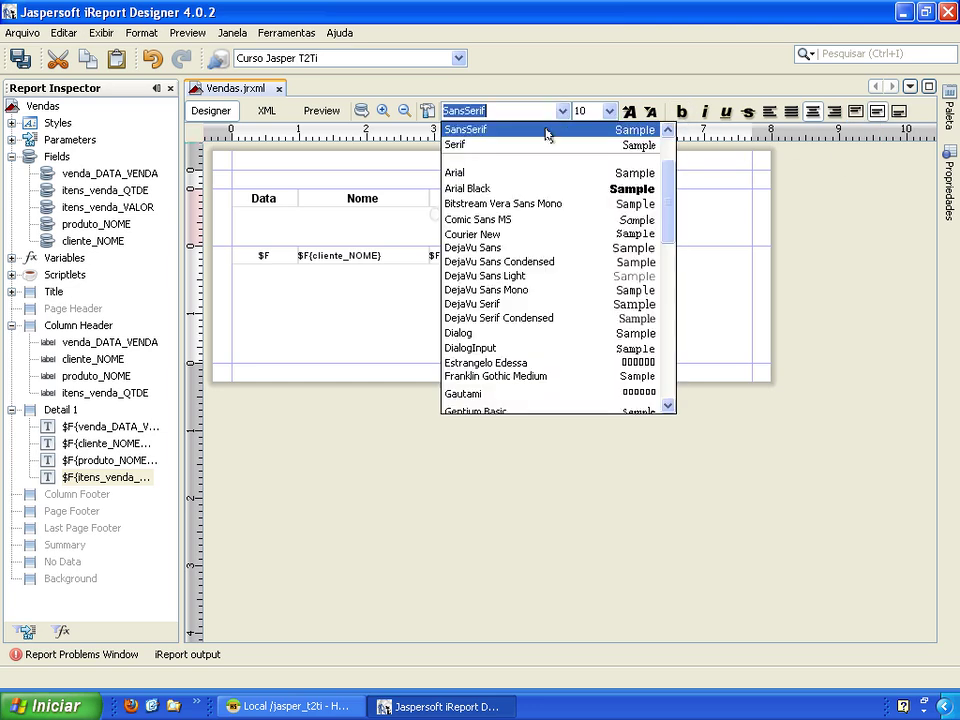
left_click(521, 174)
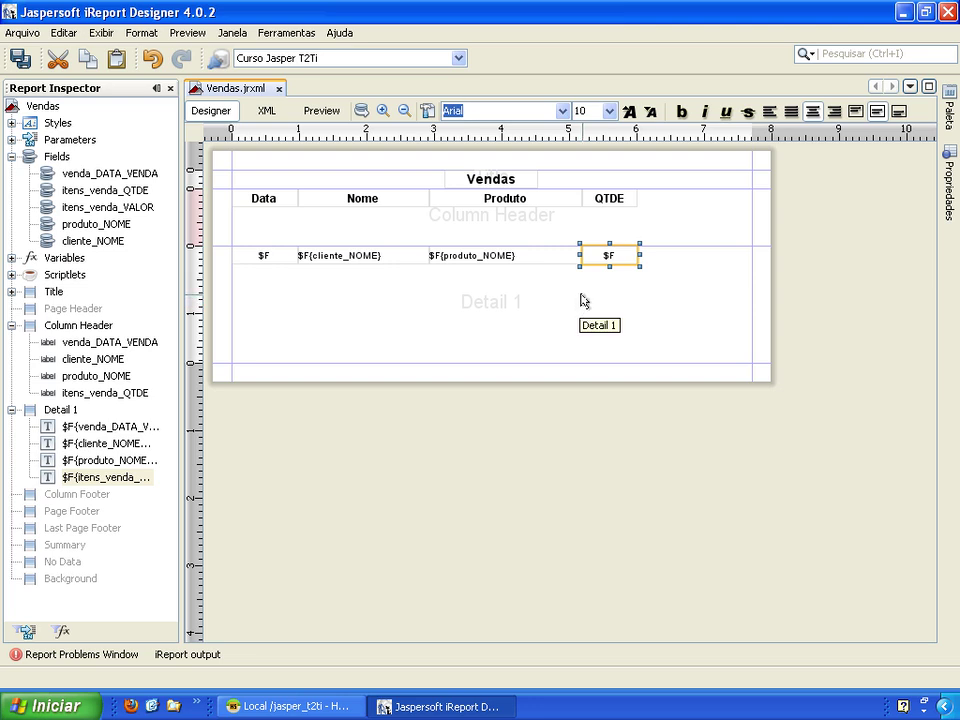
Add the itens_venda_VALOR field at the right margin of Detail 1, about 1 inch wide, and align its heading above with matching width
left_click_drag(115, 209, 681, 254)
left_click_drag(724, 206, 682, 207)
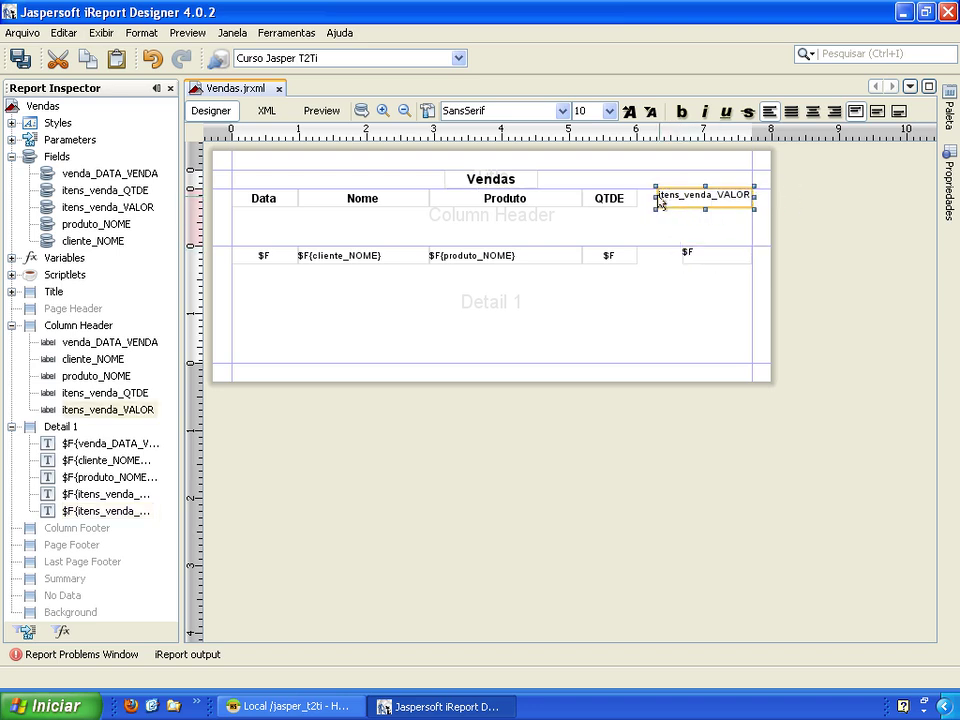
left_click_drag(659, 202, 670, 195)
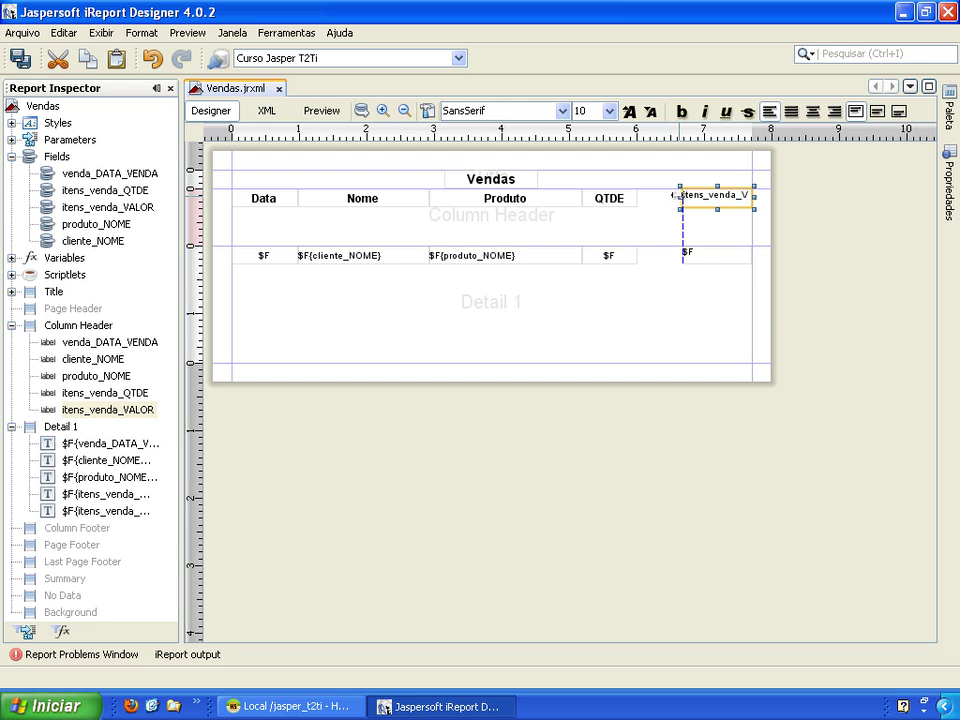
Format the value heading in the Column Header as Arial, size 12, bold, centred horizontally and vertically, and change its text to "Valor"
left_click(563, 112)
left_click(527, 176)
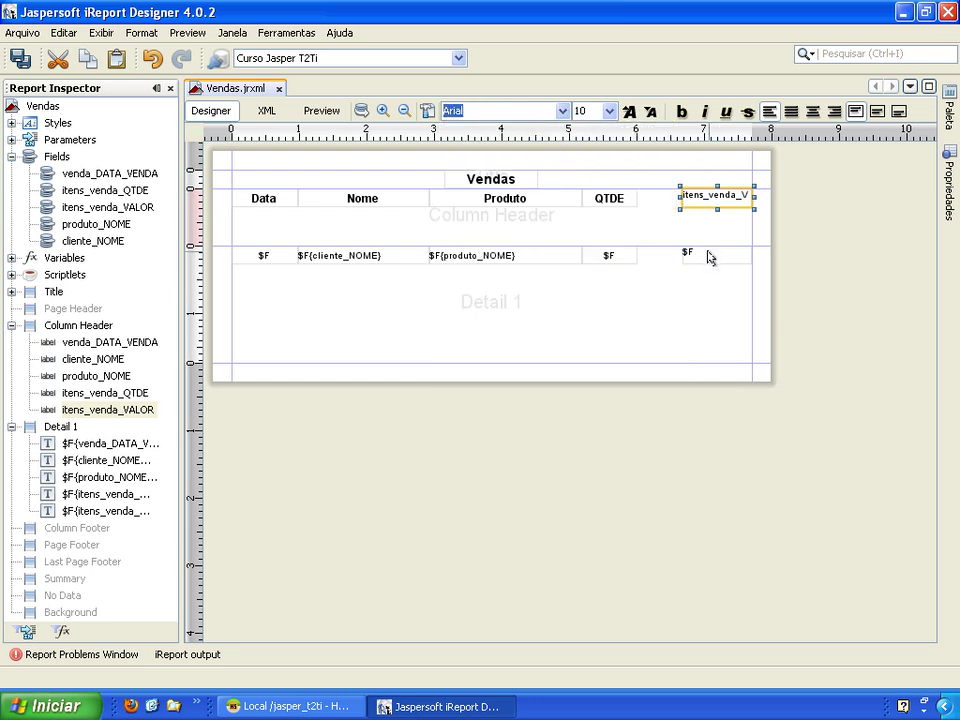
left_click(630, 112)
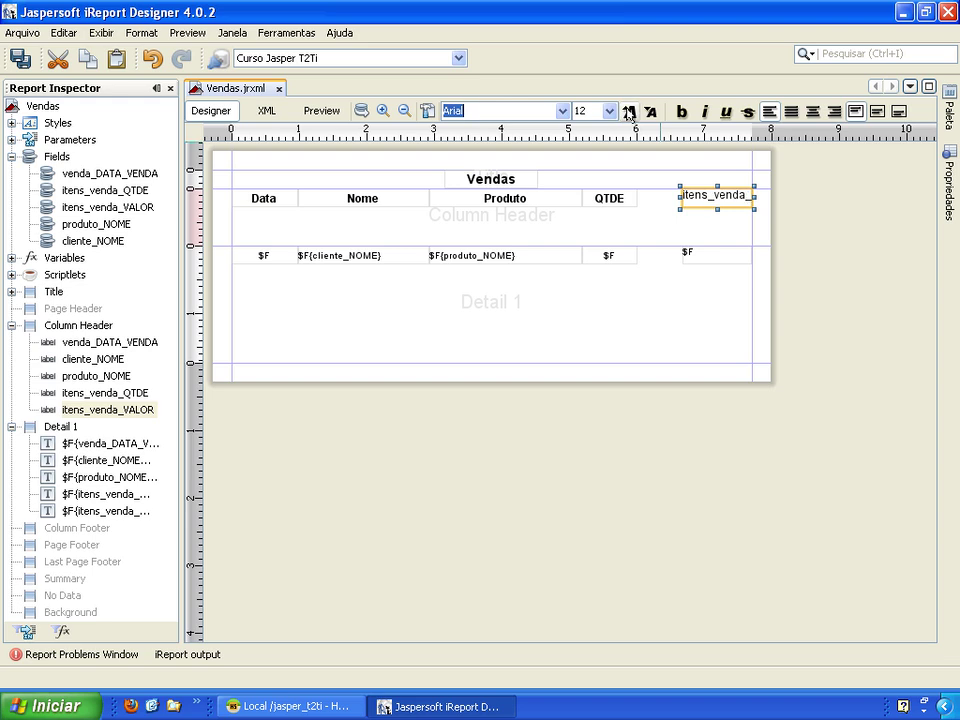
left_click(681, 111)
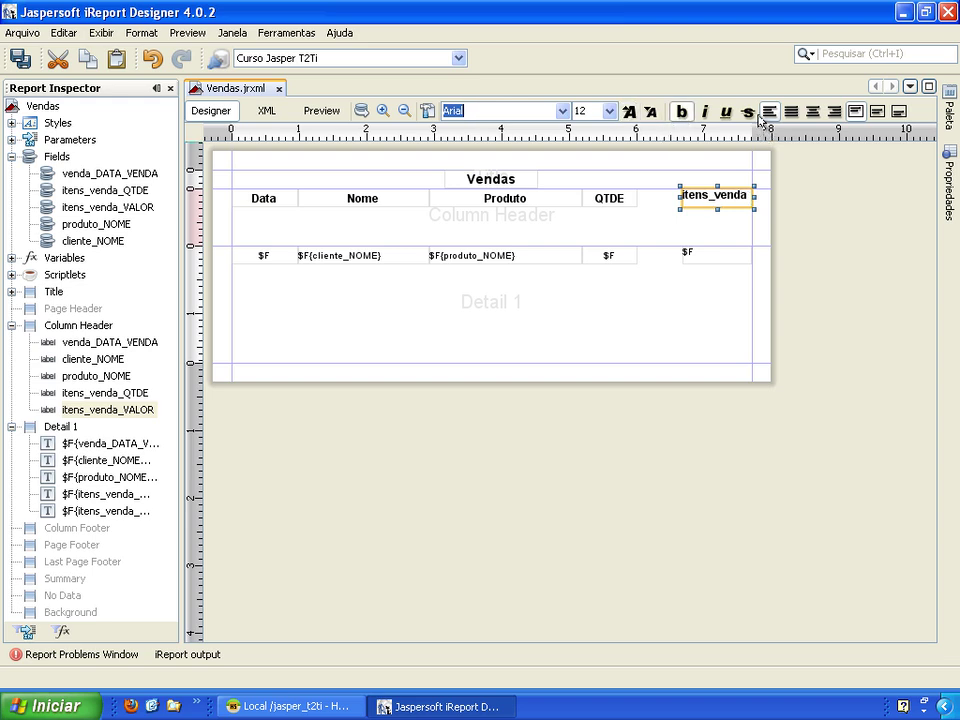
left_click(812, 112)
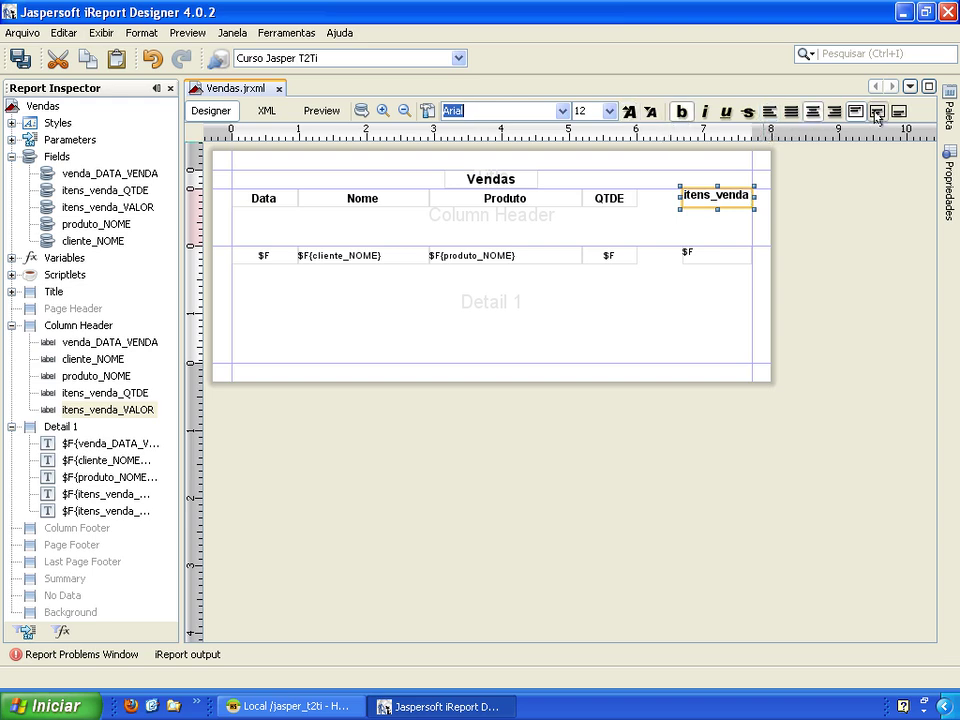
double_click(720, 200)
type("Valor")
key("Return")
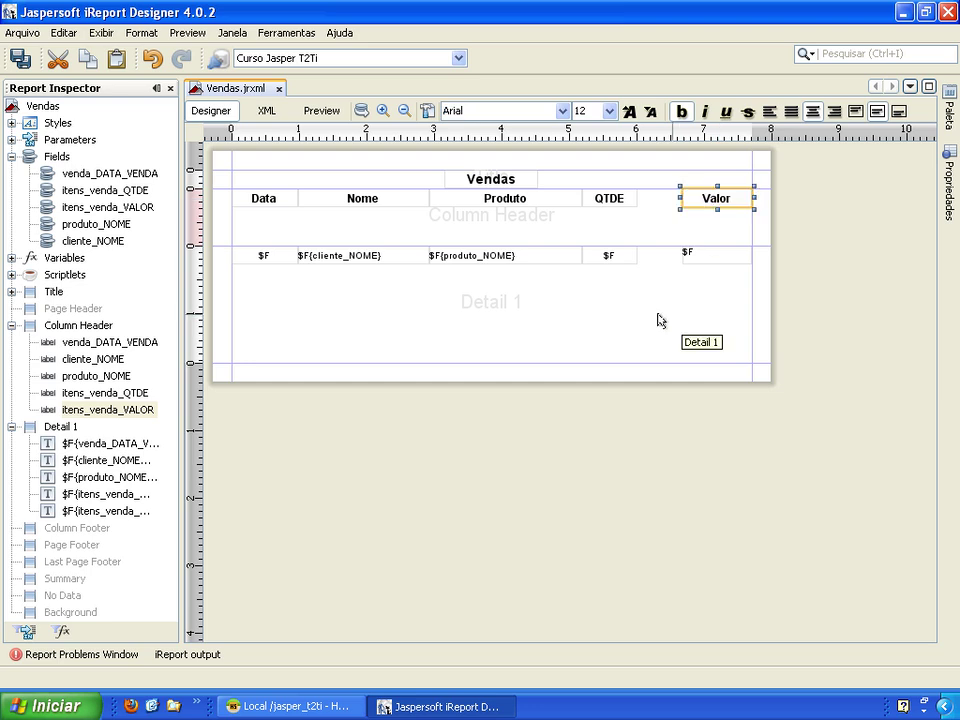
Format the itens_venda_VALOR field in Detail 1 as Arial, right-aligned and vertically centred
left_click(694, 256)
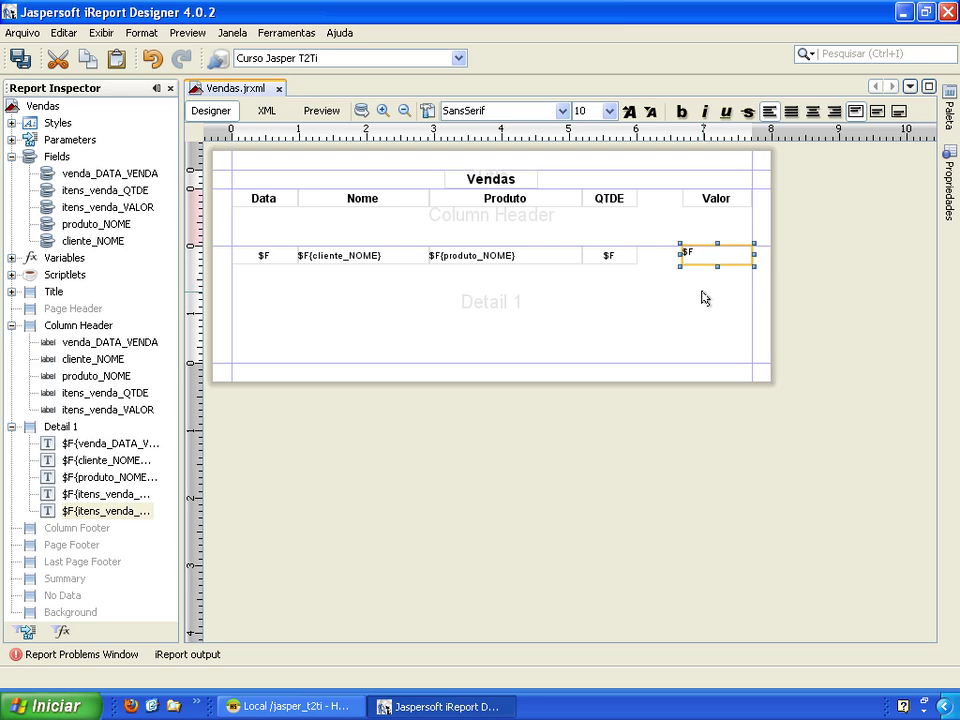
left_click(563, 111)
left_click(529, 176)
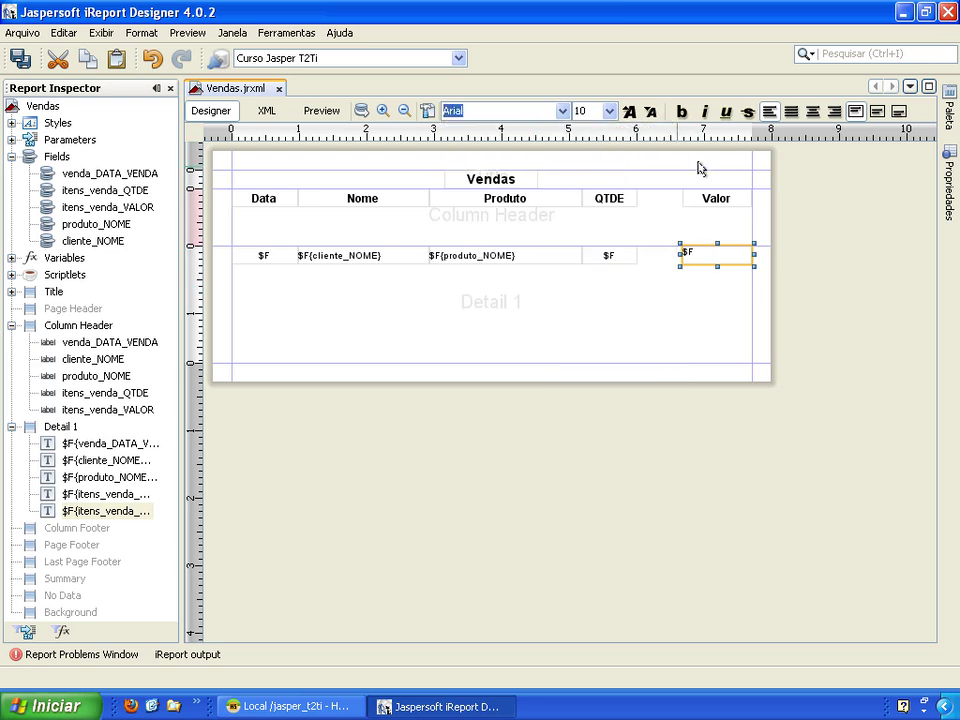
left_click(834, 111)
left_click(877, 111)
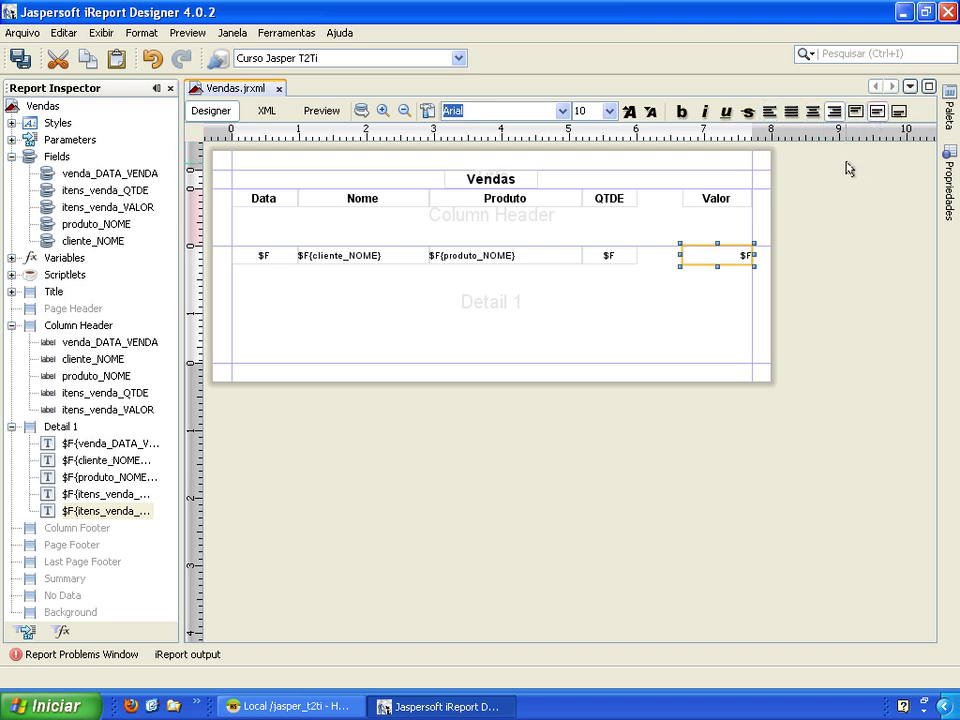
Move the quantity field in Detail 1 and its QTDE heading so both sit flush against the value column
left_click(612, 298)
left_click_drag(606, 256, 648, 258)
left_click_drag(608, 206, 652, 205)
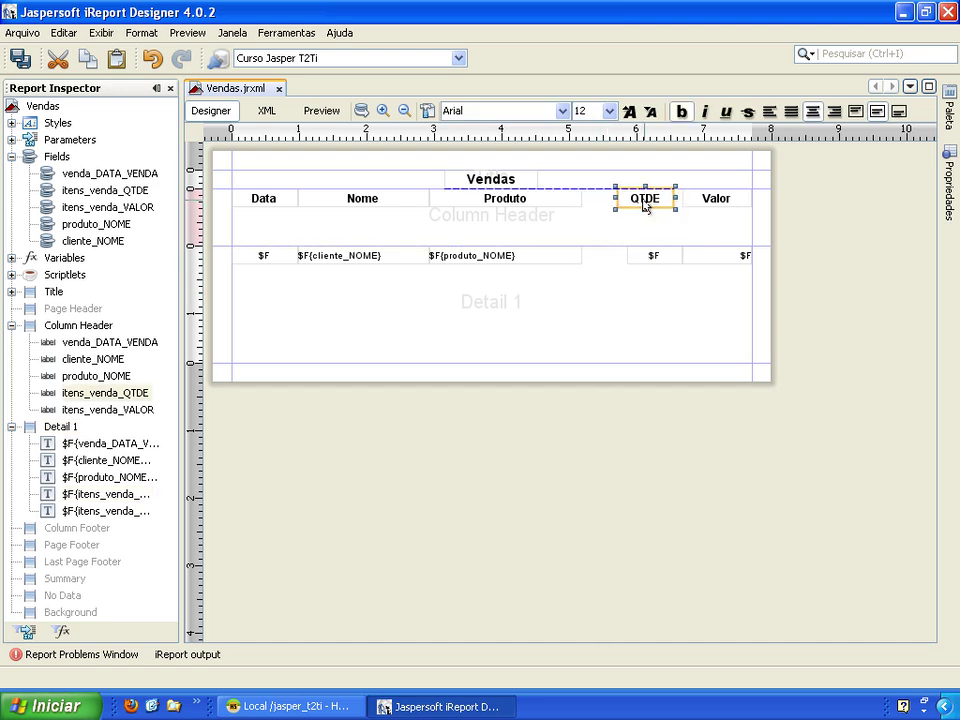
Widen the Produto heading and the produto_NOME field to about 3 inches so both reach the quantity column
left_click(557, 199)
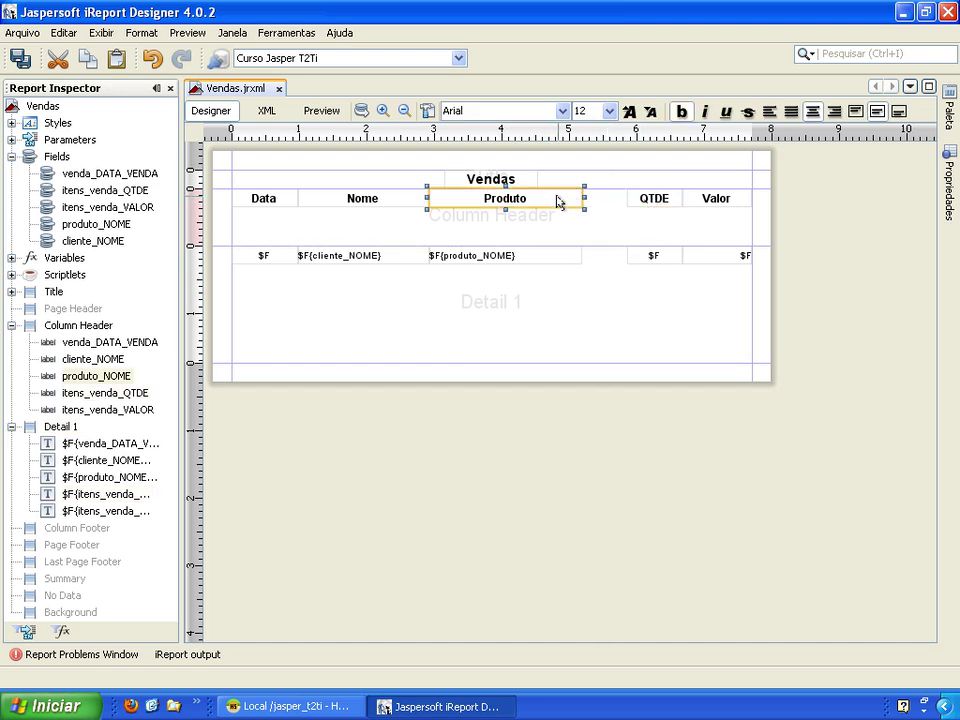
left_click_drag(580, 197, 616, 197)
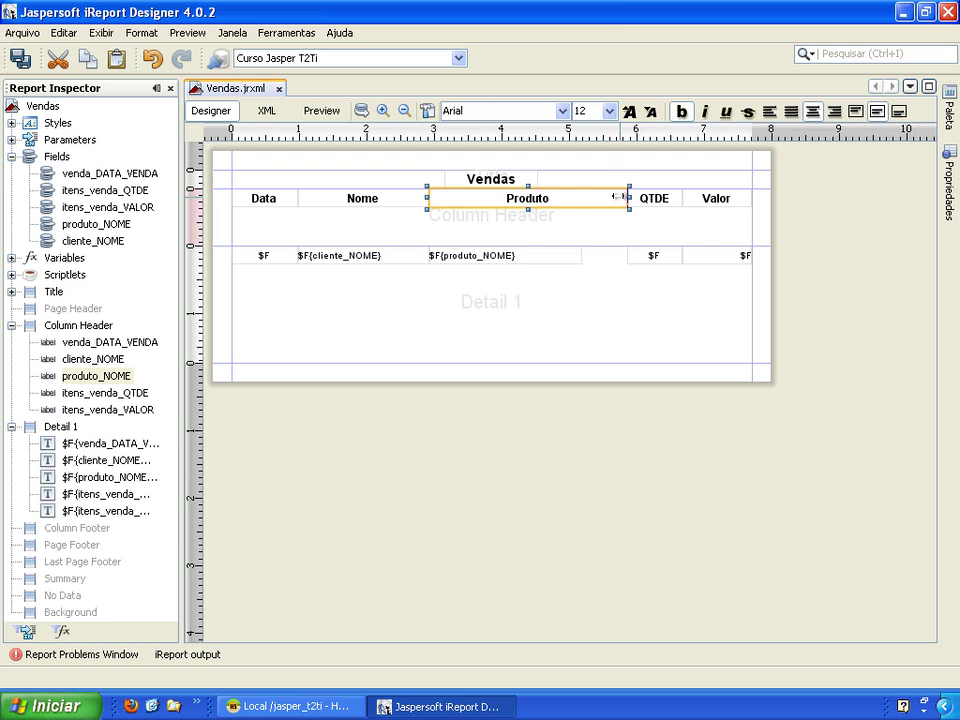
left_click(536, 260)
left_click_drag(582, 262, 619, 254)
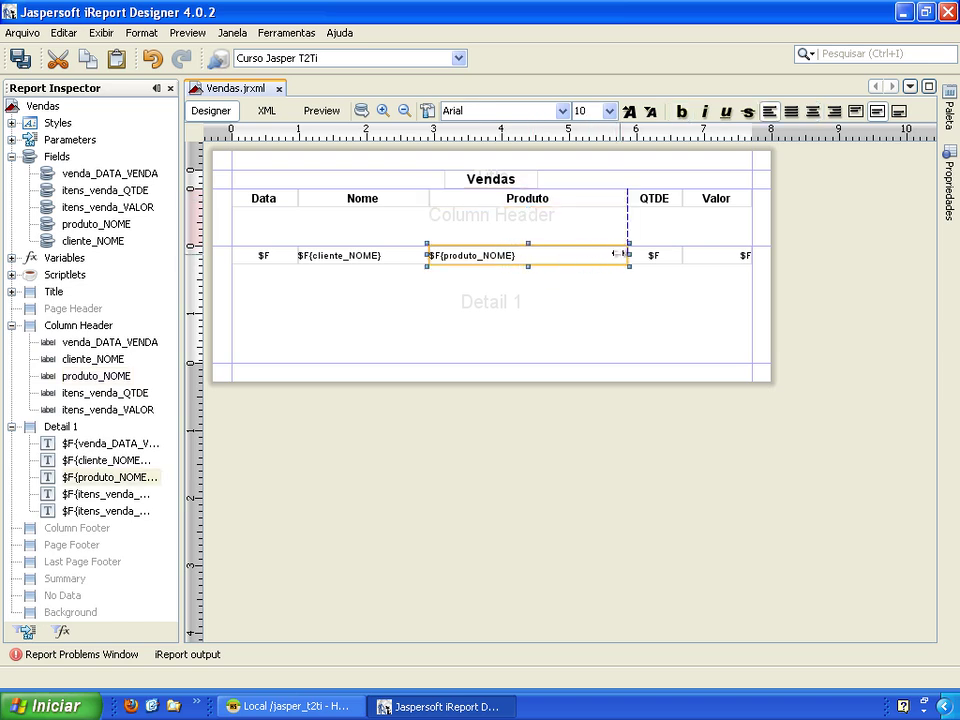
Shrink the Detail 1 and Column Header bands to the height of their elements
left_click(462, 306)
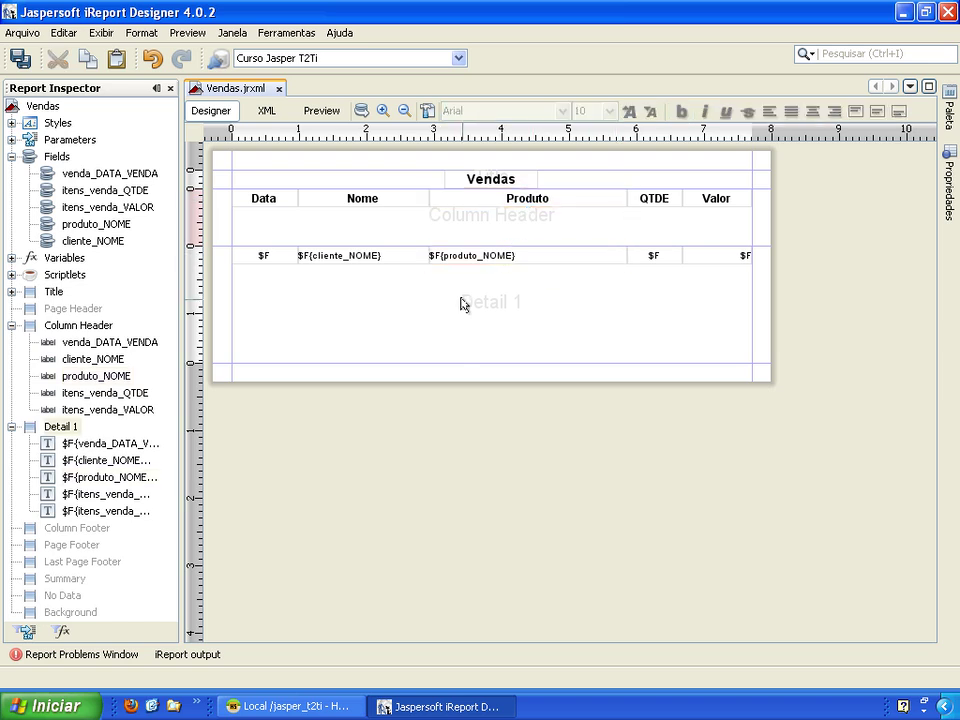
double_click(424, 361)
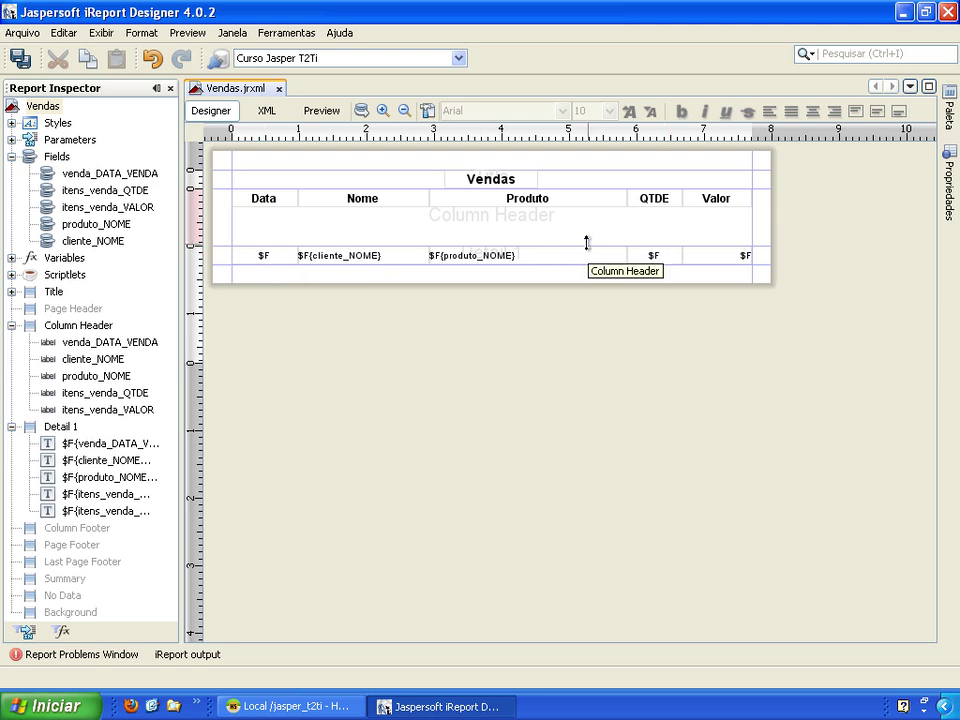
left_click_drag(587, 243, 586, 207)
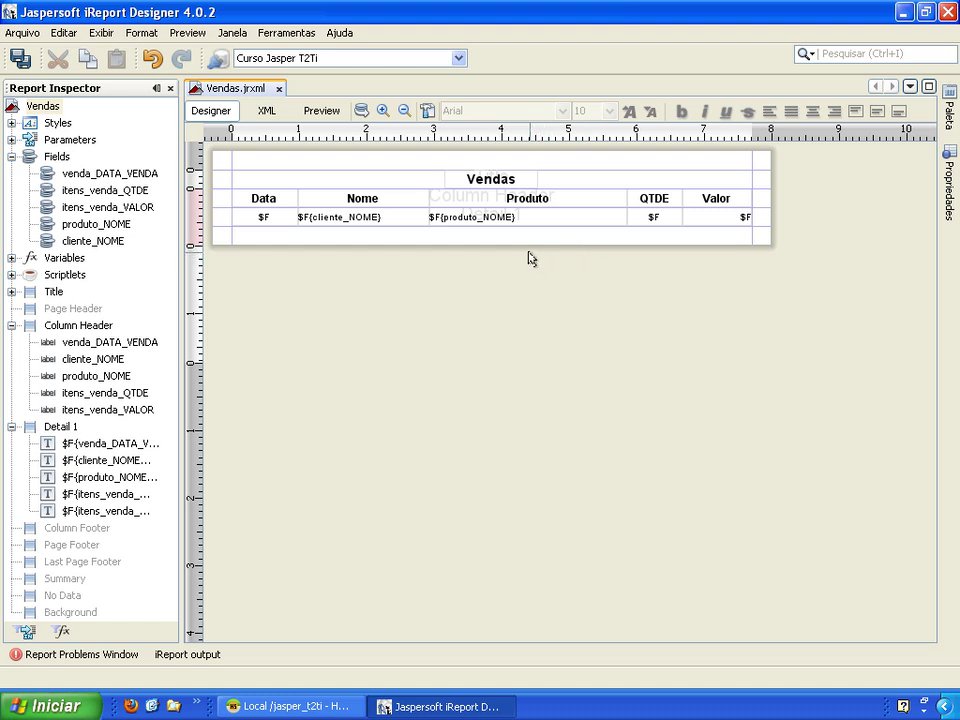
Review the report's SQL query, and collapse the Detail 1 and Column Header nodes in the report structure
left_click(361, 112)
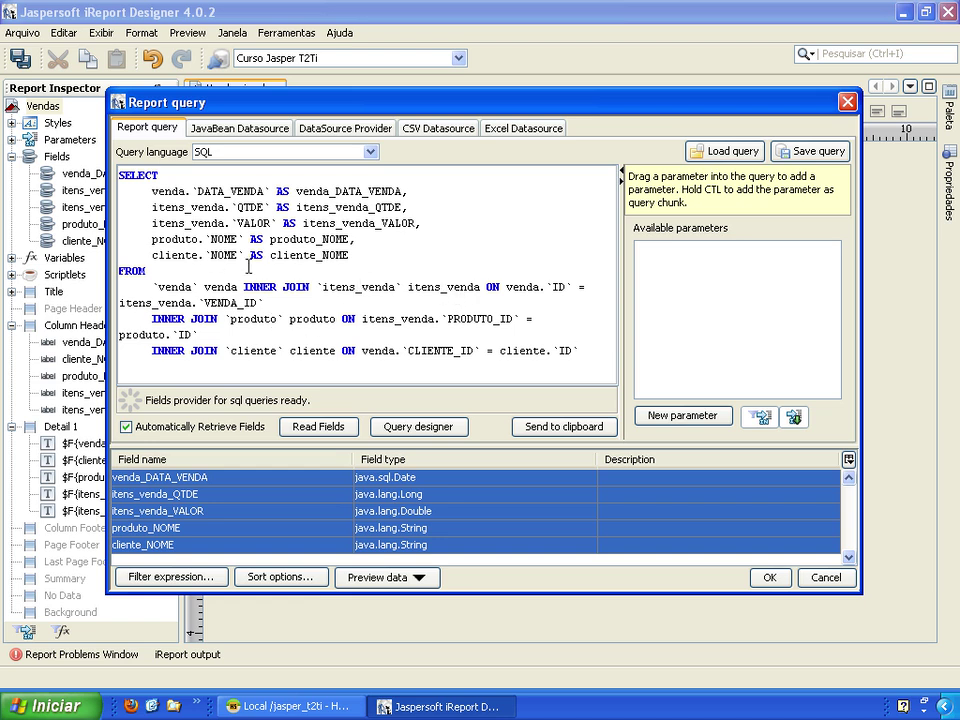
left_click(767, 579)
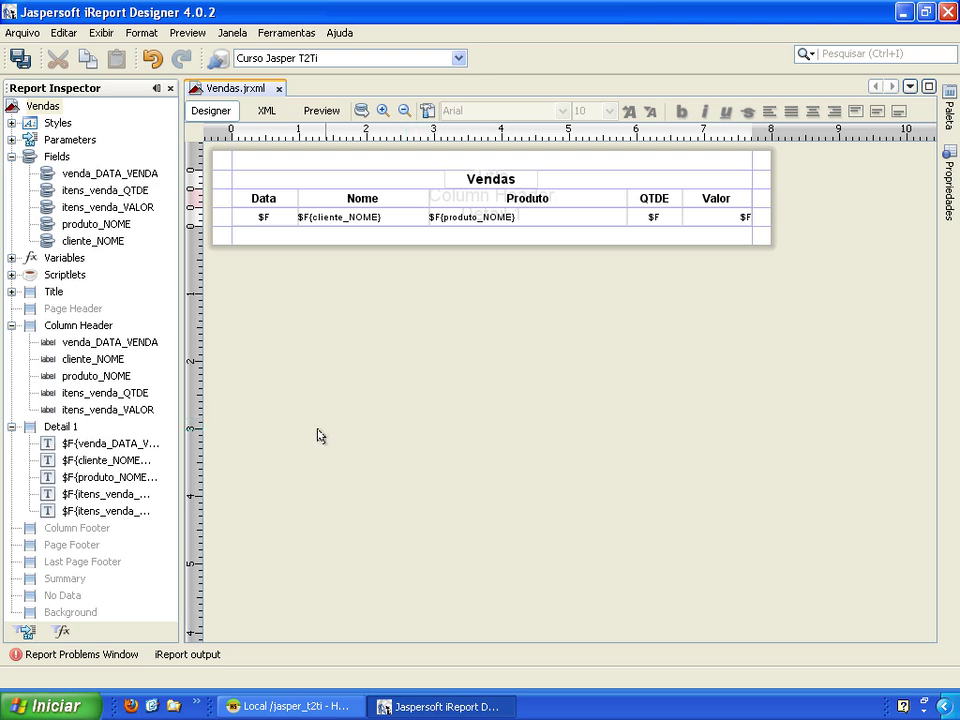
left_click(11, 428)
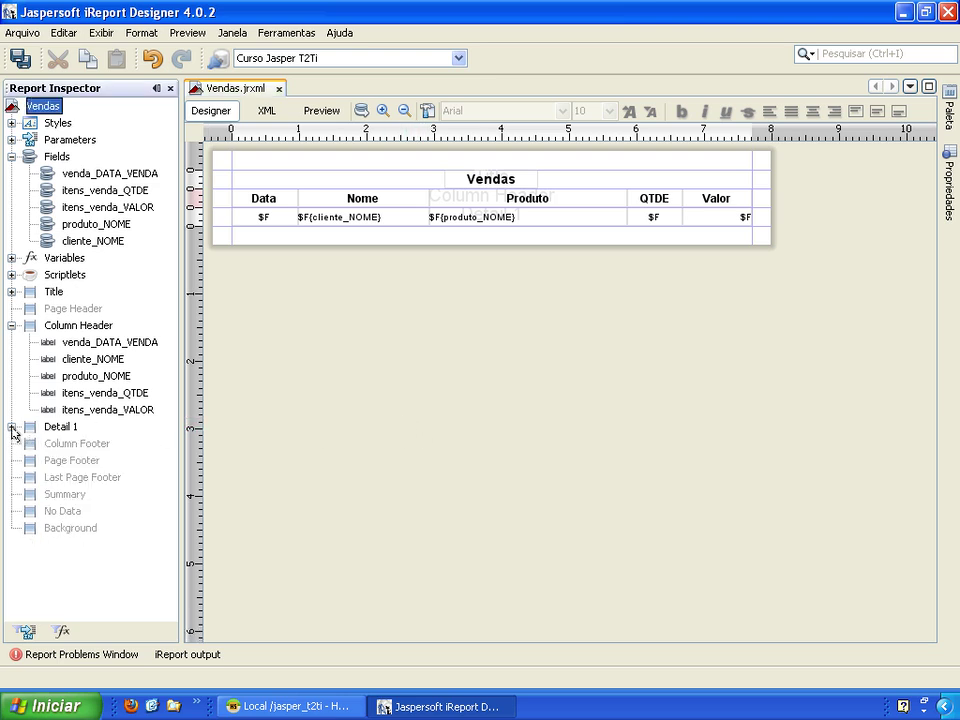
left_click(11, 326)
left_click(11, 292)
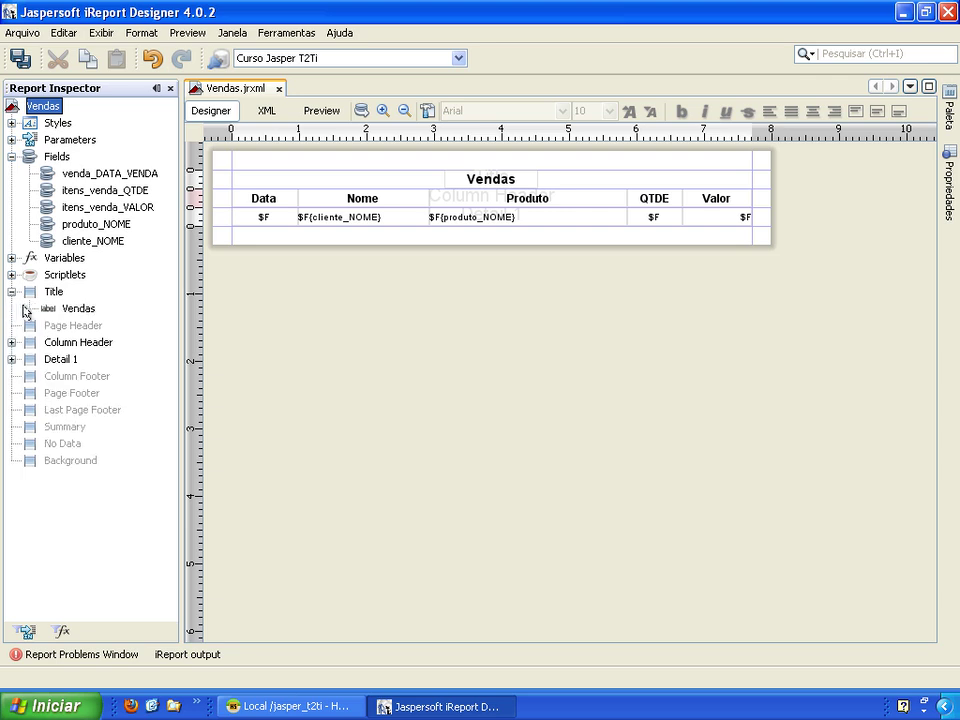
left_click(11, 292)
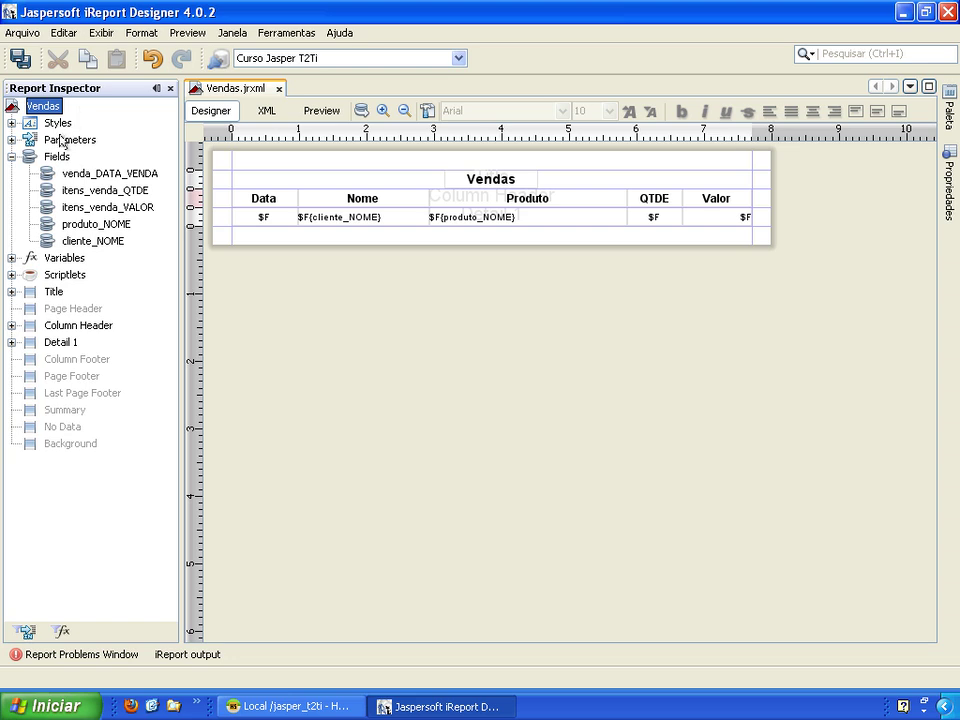
Expand the Parameters group and widen the Report Inspector so the full parameter names fit
left_click(10, 140)
left_click_drag(176, 210, 251, 222)
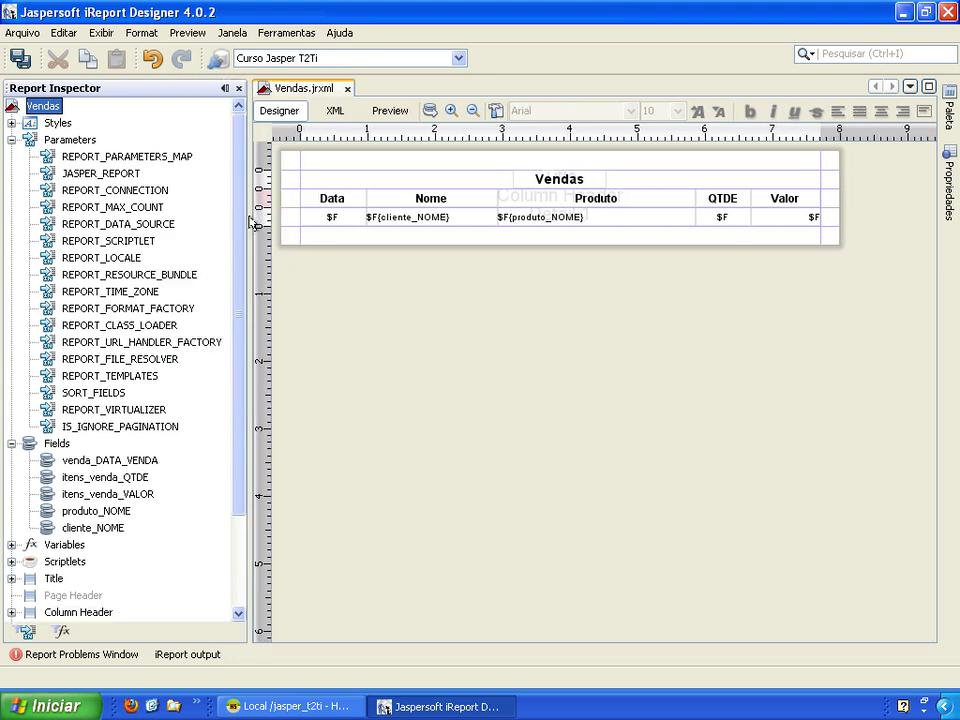
left_click(128, 157)
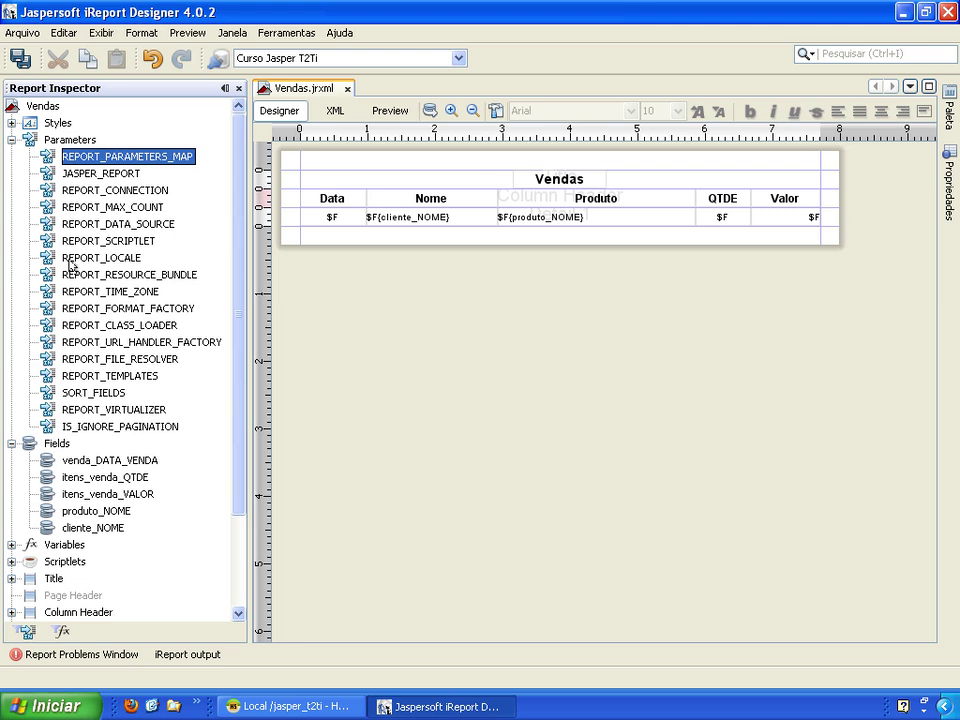
Add a new parameter to the report's Parameters group
left_click(68, 140)
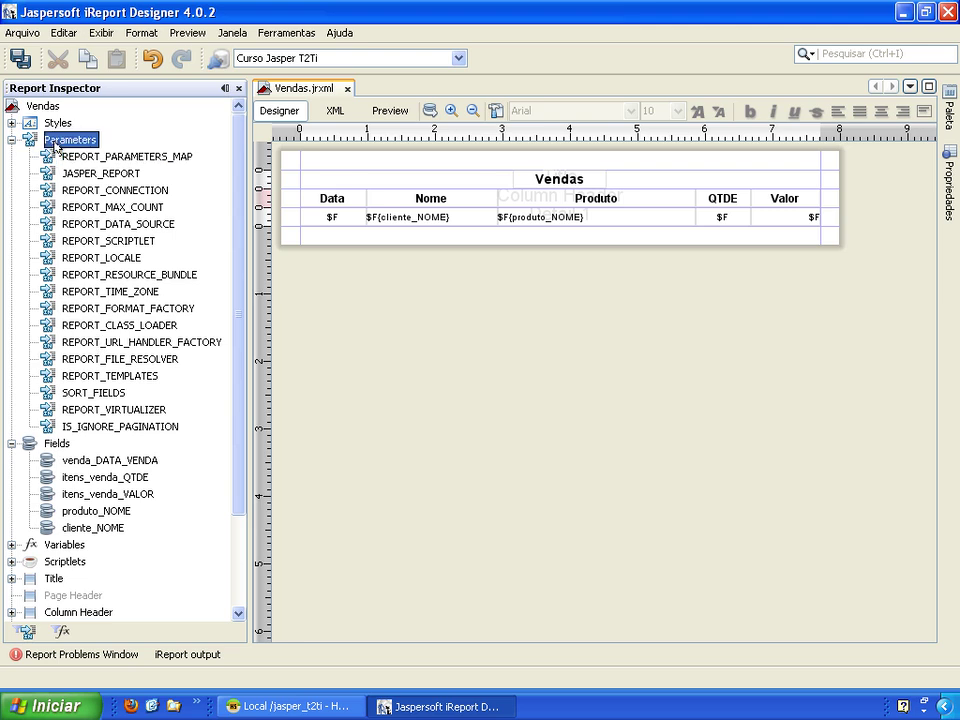
right_click(57, 146)
left_click(49, 142)
right_click(49, 142)
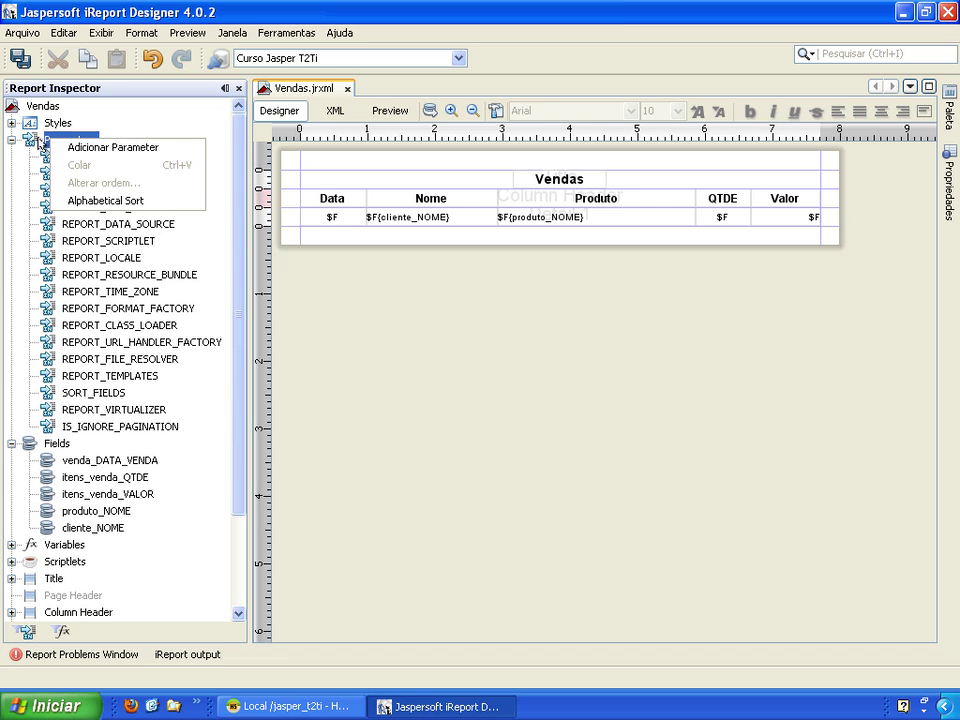
left_click(37, 142)
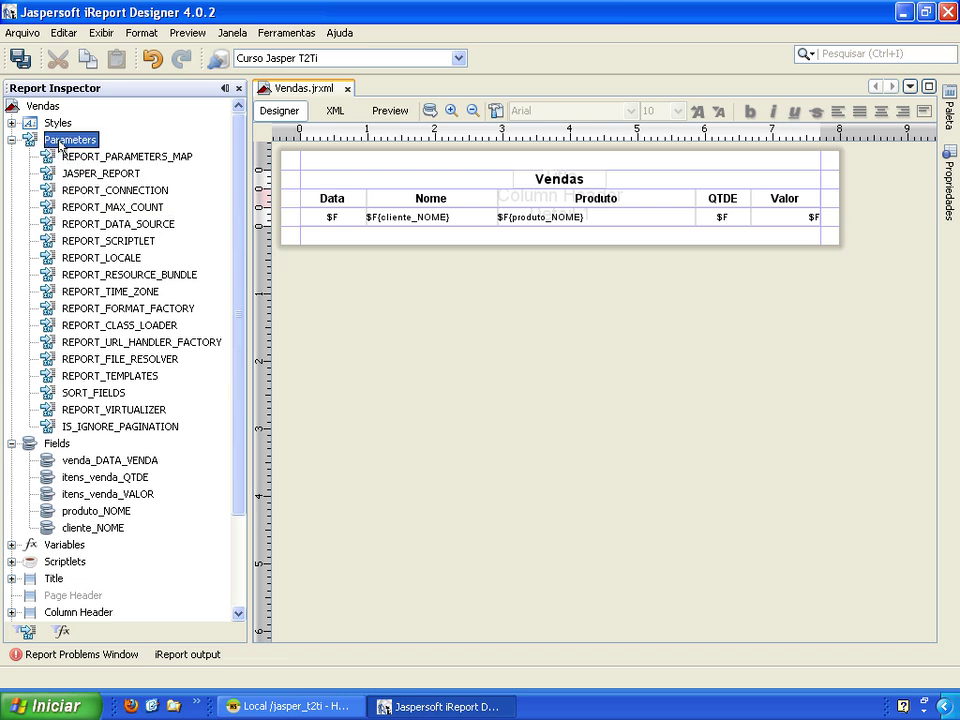
right_click(59, 142)
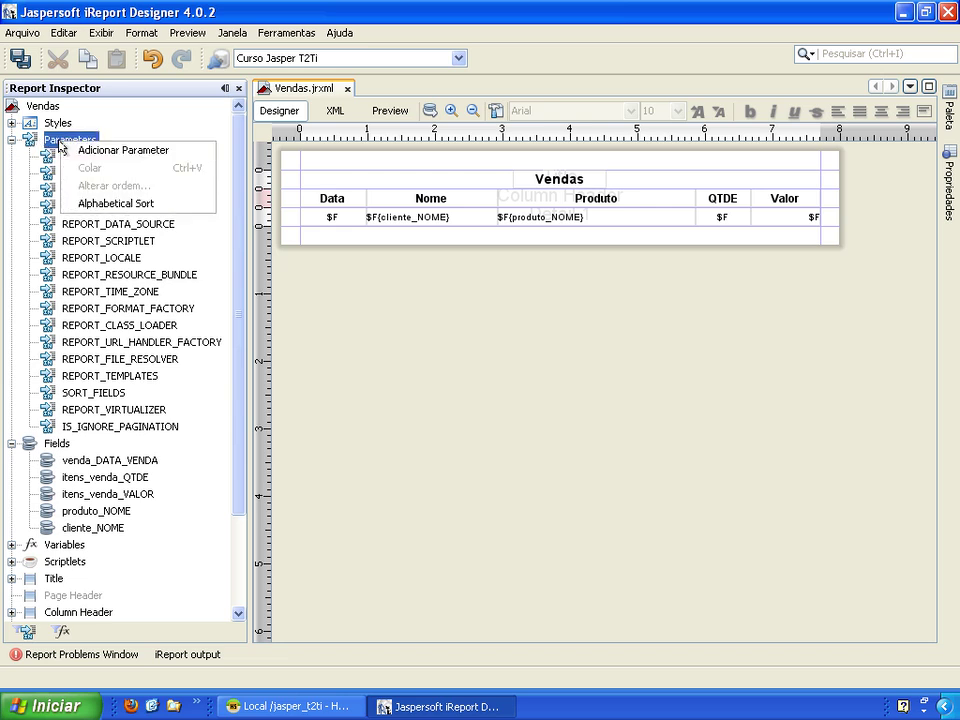
left_click(115, 151)
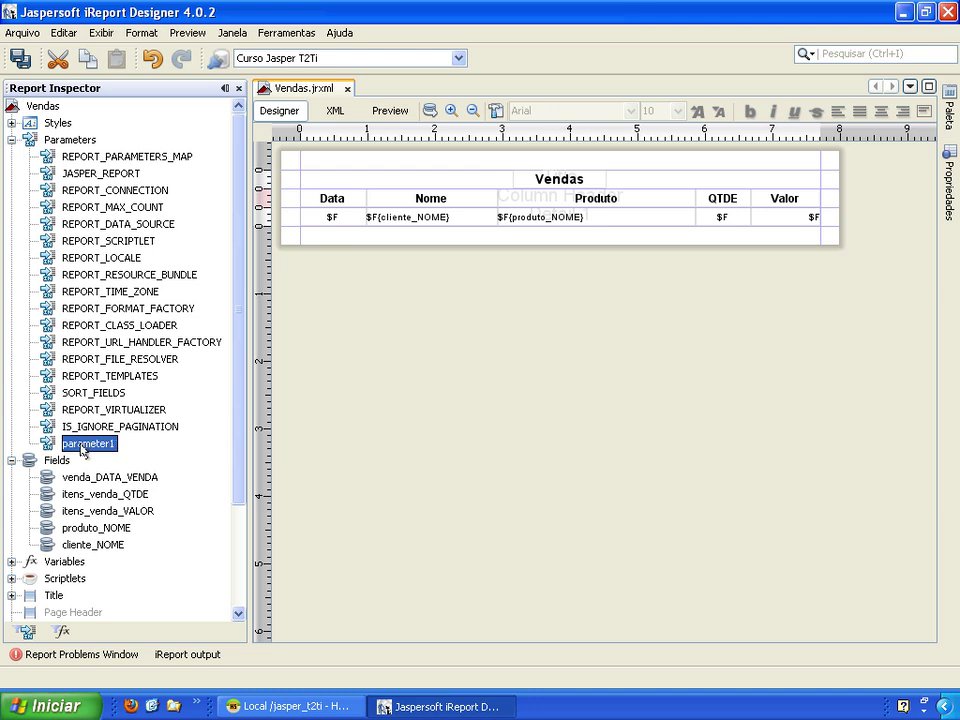
Open the new parameter's properties and rename it DATA_INICIO
left_click(948, 179)
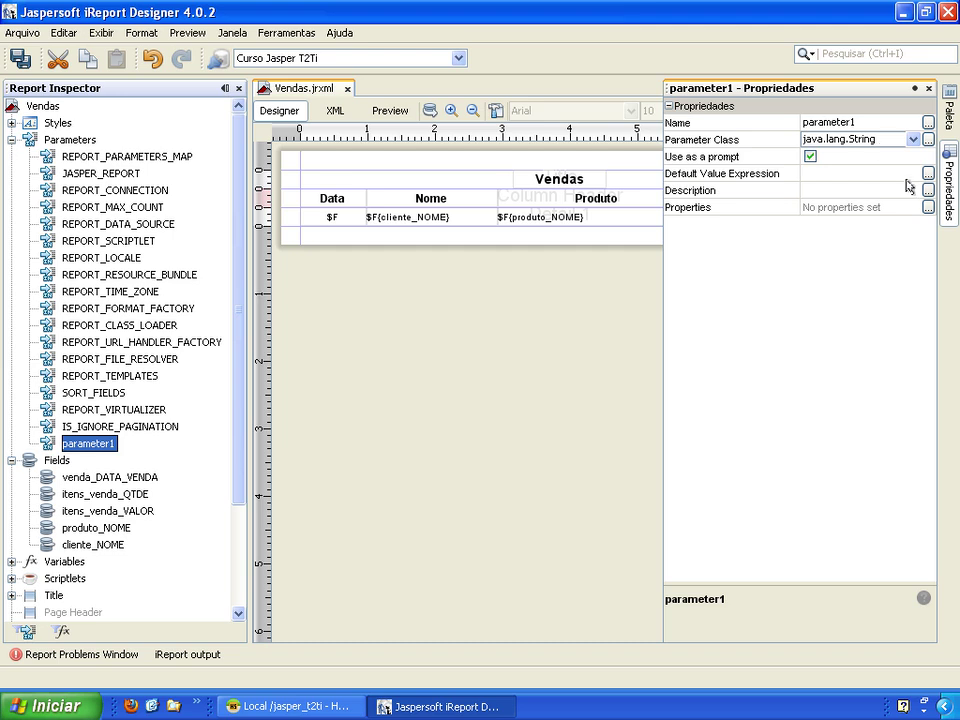
left_click(876, 122)
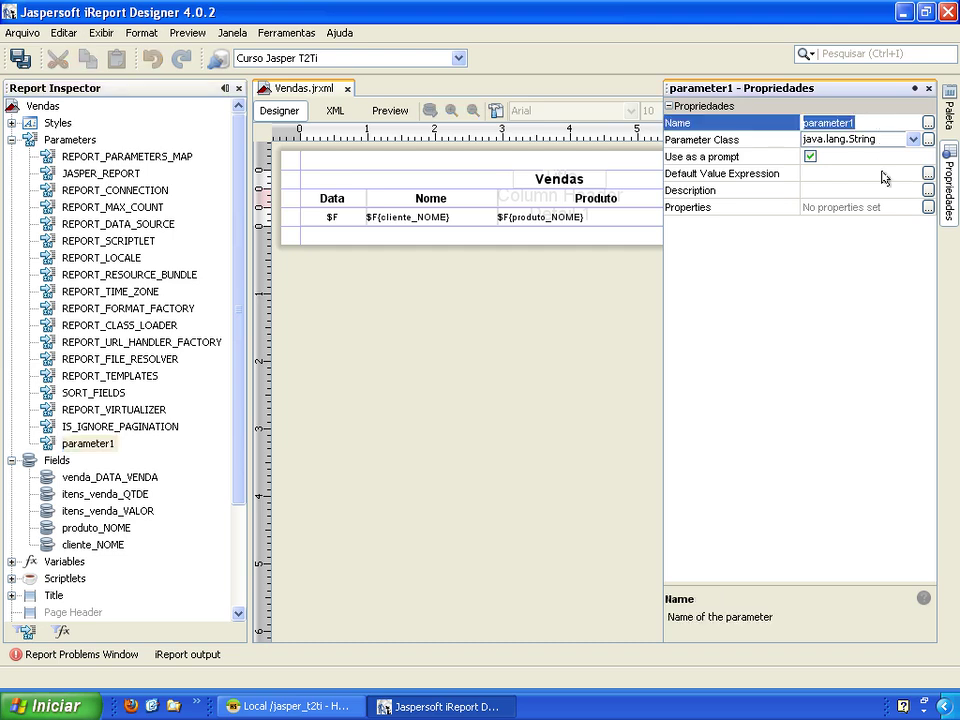
type("DATA")
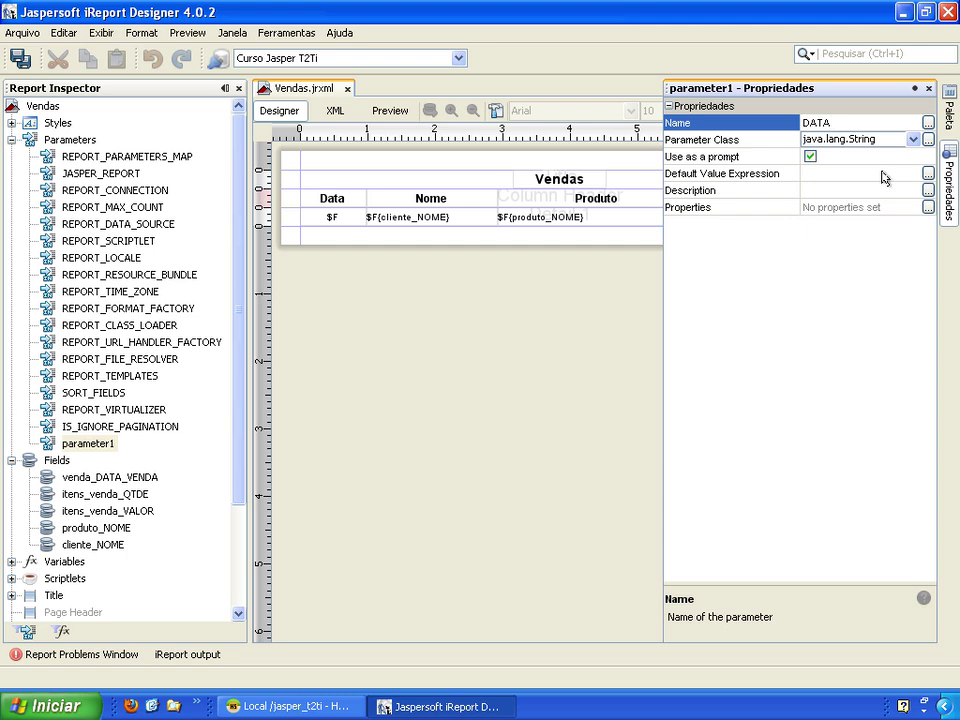
type("_INICIO")
key("Return")
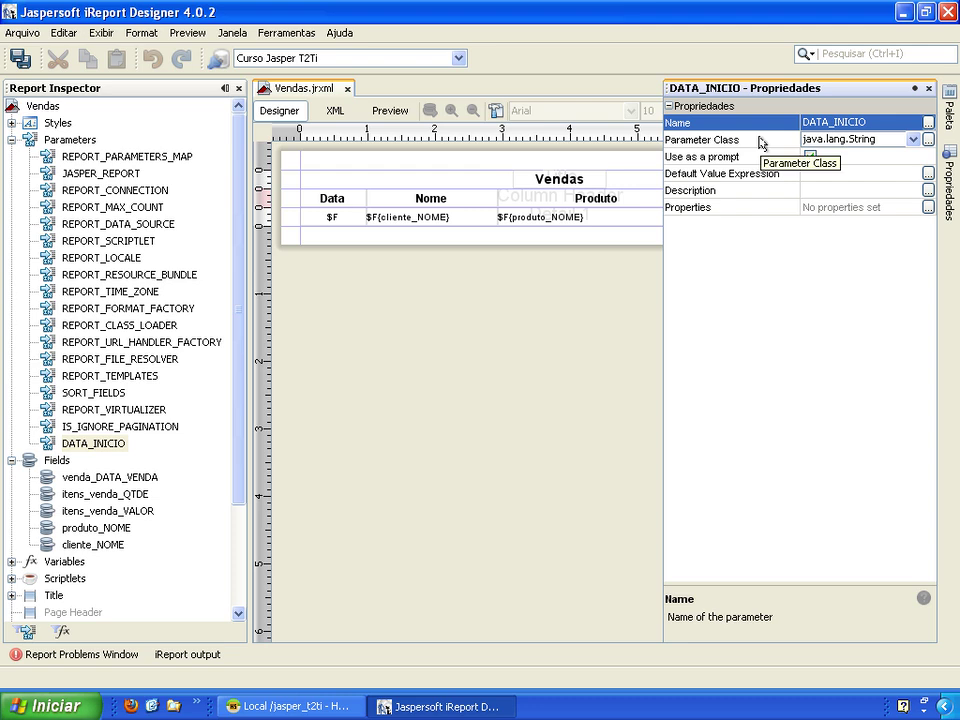
Set the DATA_INICIO parameter's class to java.util.Date and select its Default Value Expression property
left_click(913, 139)
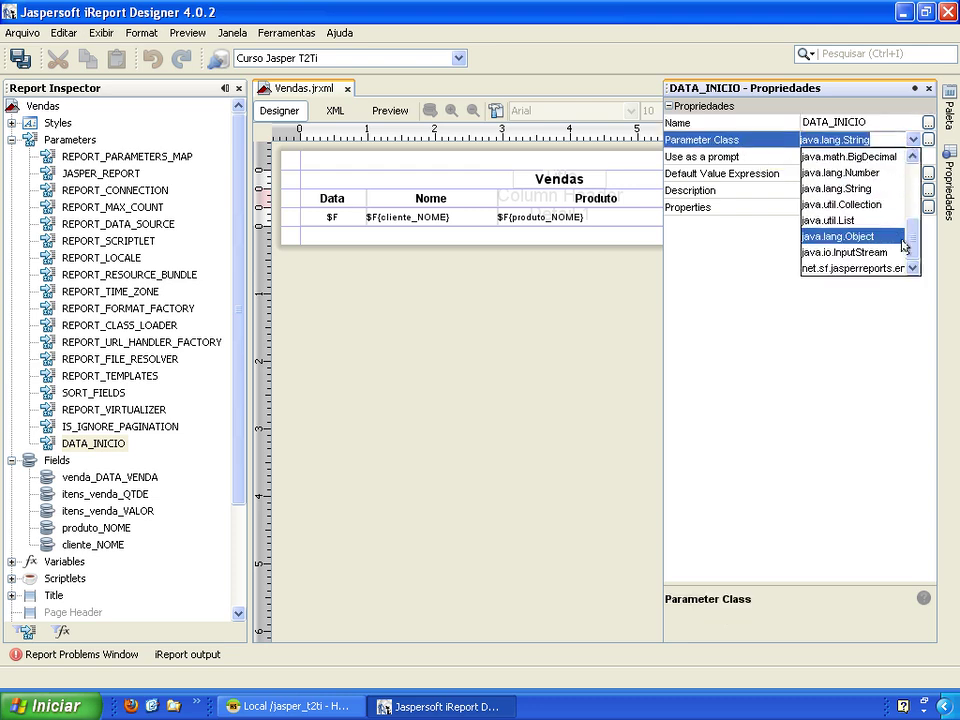
scroll(912, 244, "up", 4)
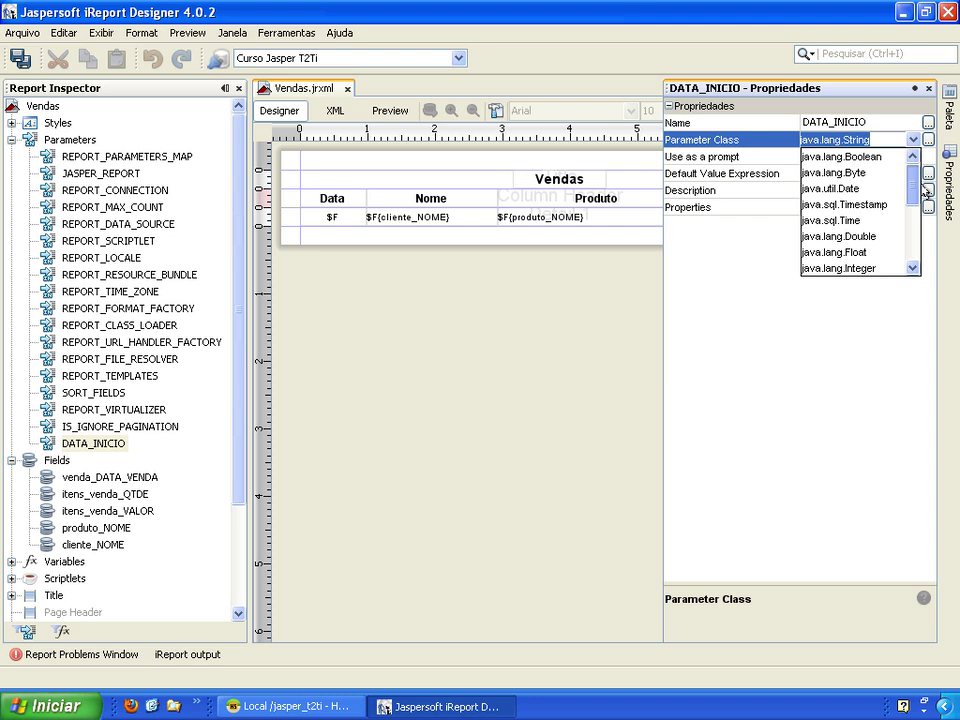
left_click(893, 190)
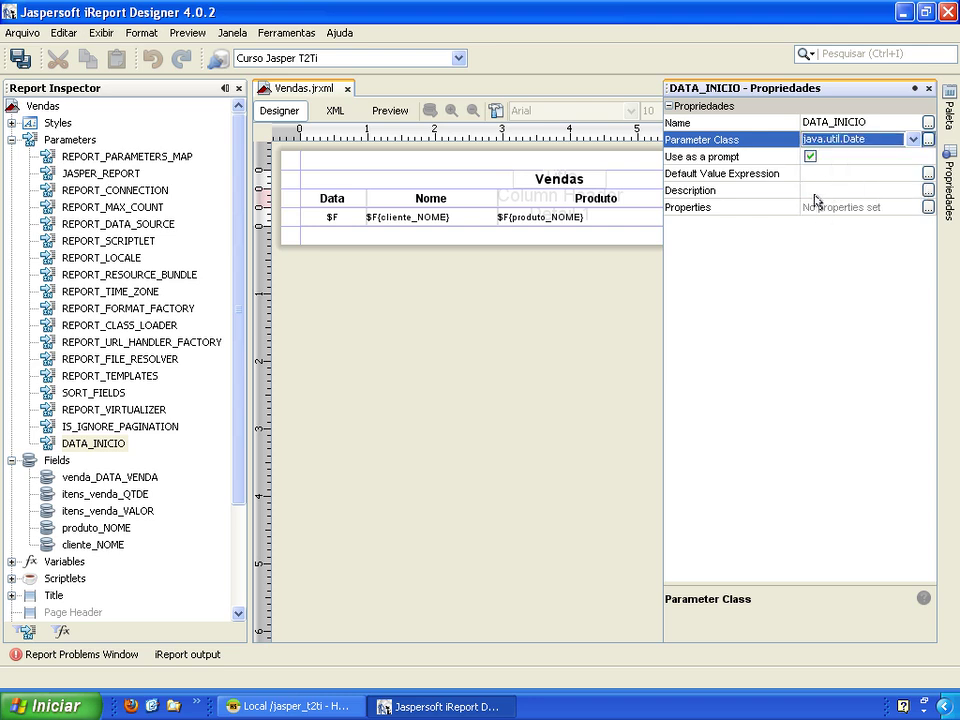
left_click(813, 175)
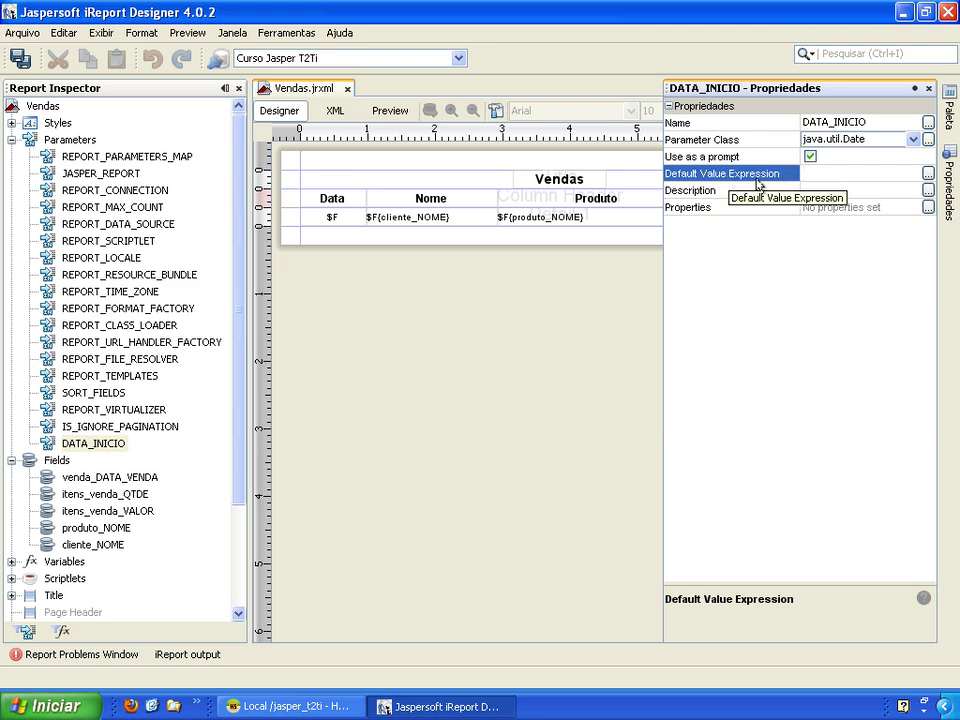
Leave the DATA_INICIO properties and add another parameter to the report's Parameters group
left_click(810, 175)
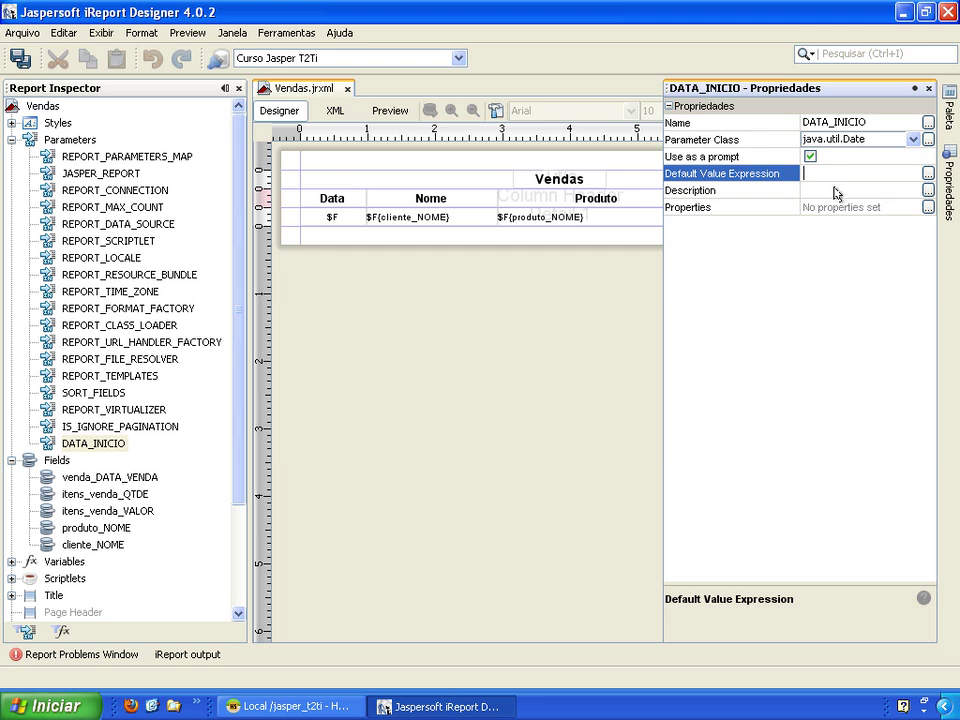
left_click(405, 317)
left_click(72, 140)
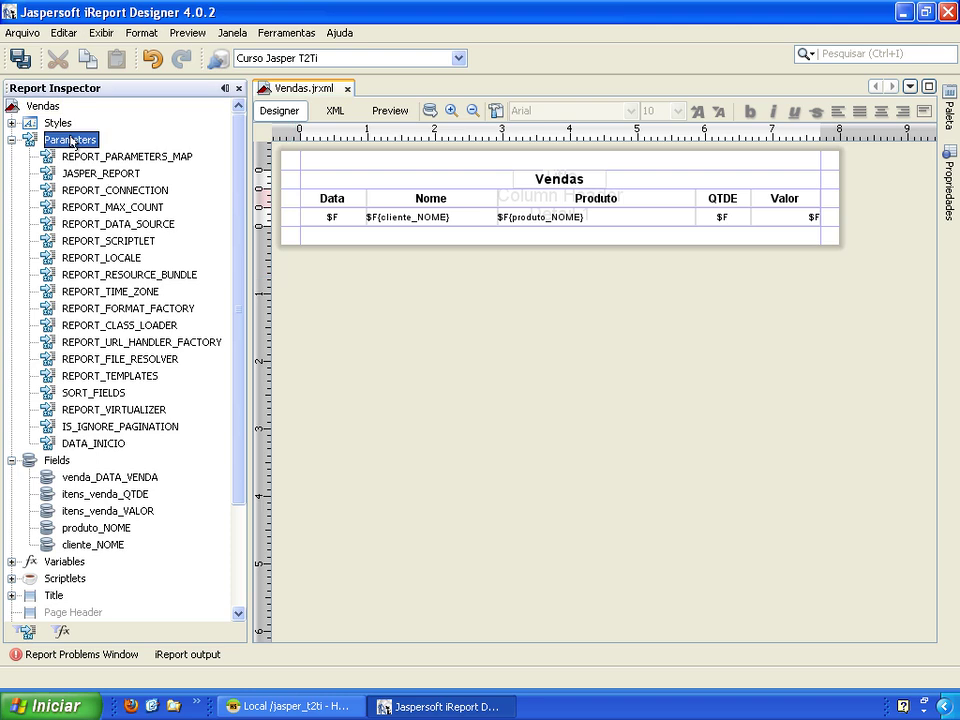
right_click(72, 140)
left_click(100, 146)
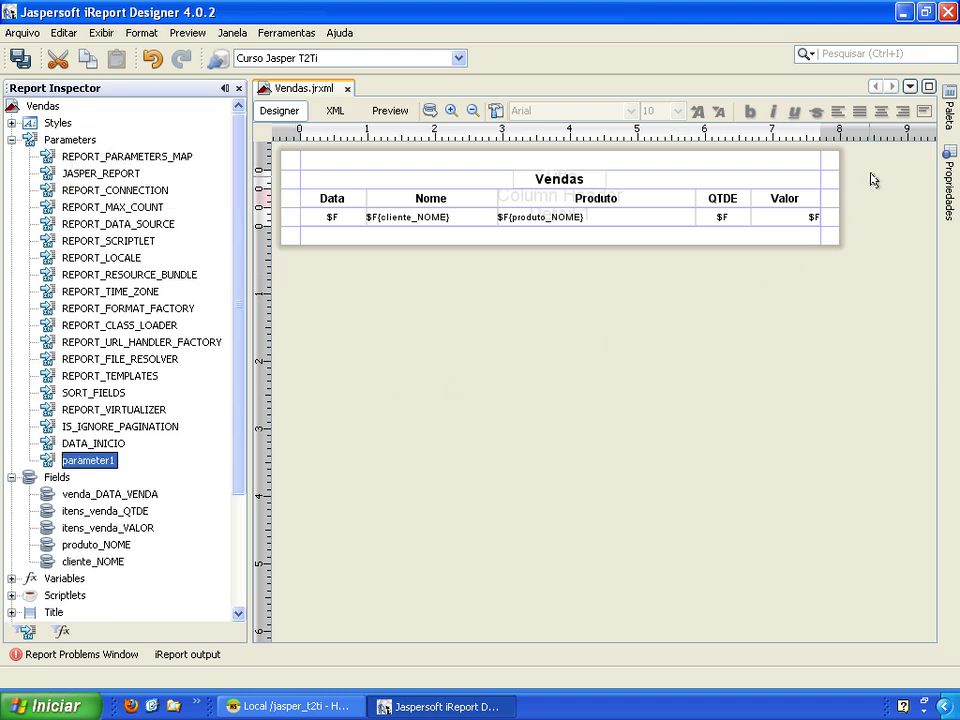
Open the new parameter's properties and rename it DATA_FIM
left_click(948, 185)
left_click(872, 123)
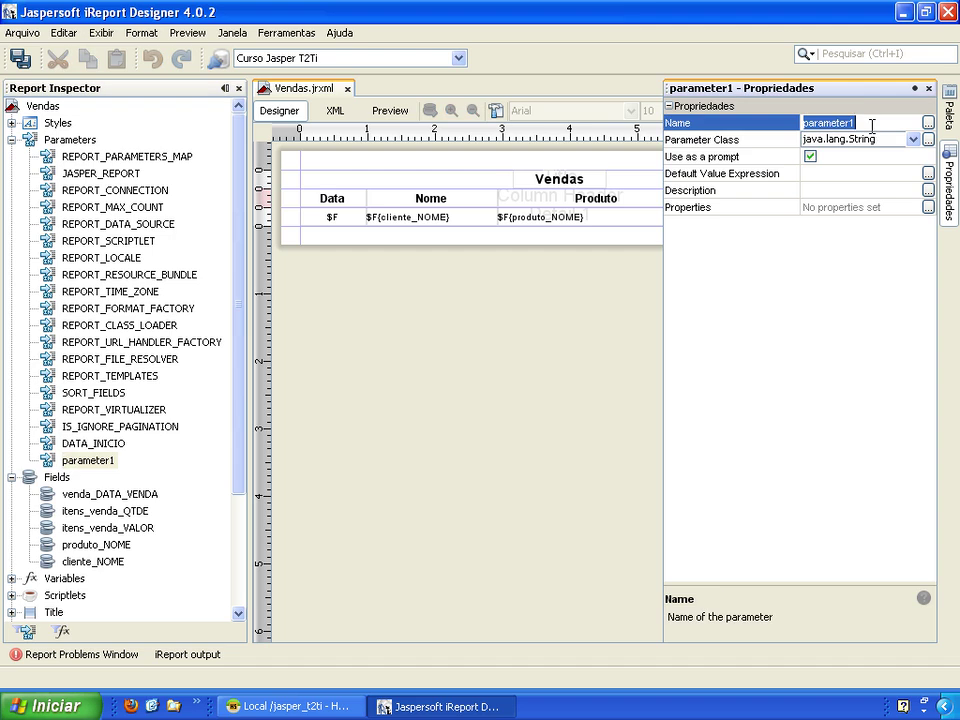
type("data")
key("BackSpace")
key("BackSpace")
key("BackSpace")
key("BackSpace")
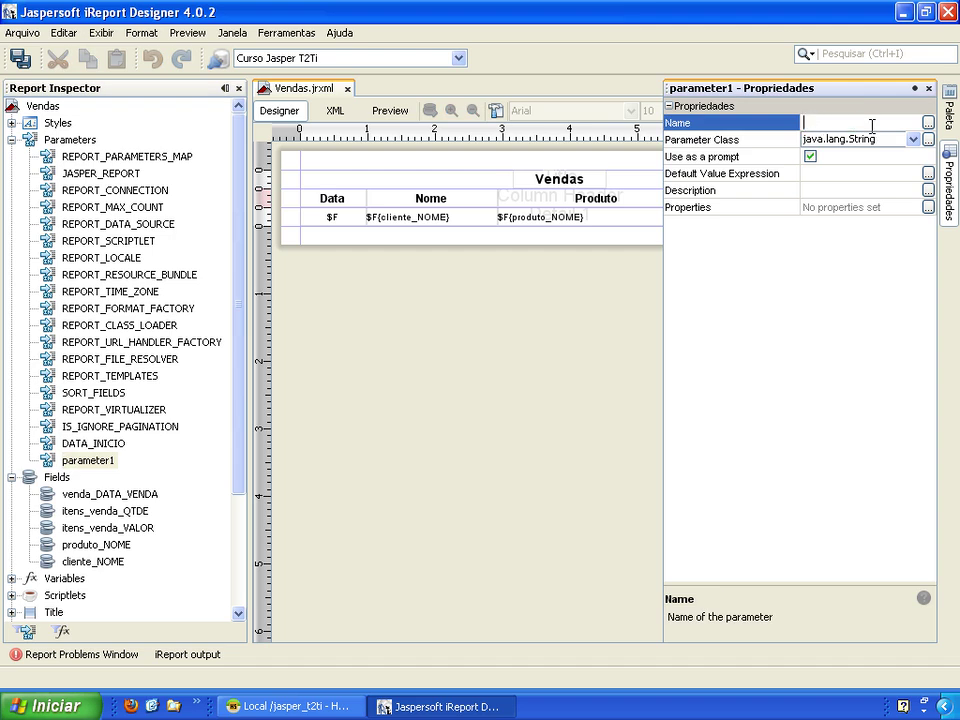
type("DATA_FIM")
Set the DATA_FIM parameter's class to java.util.Date, then narrow the Report Inspector slightly
left_click(912, 139)
left_click_drag(916, 216, 916, 182)
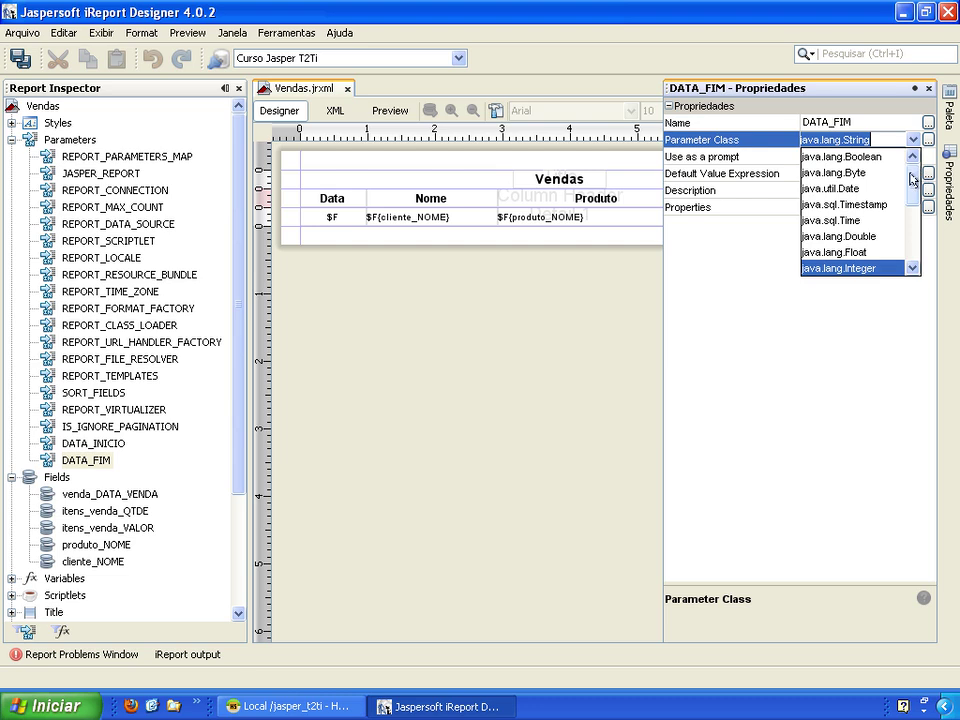
left_click(836, 188)
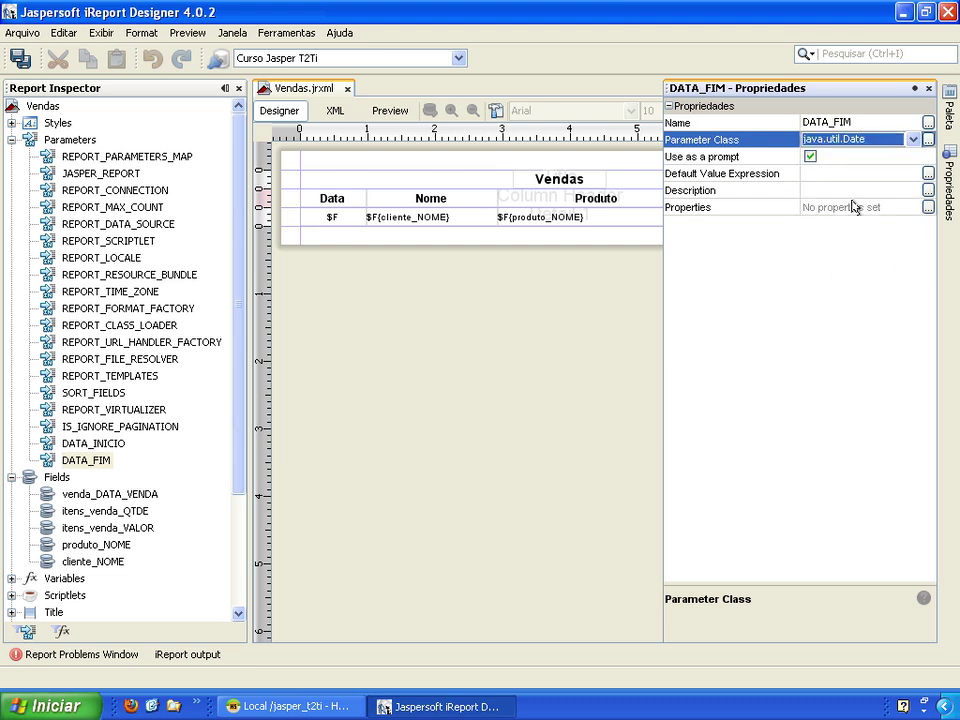
left_click(520, 347)
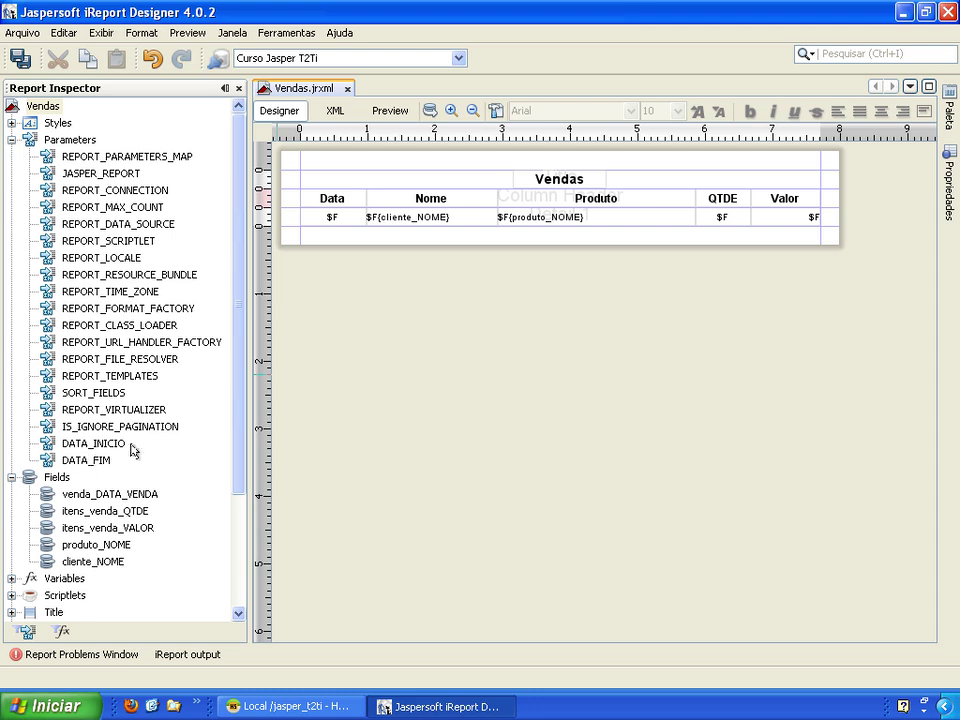
left_click_drag(242, 341, 229, 345)
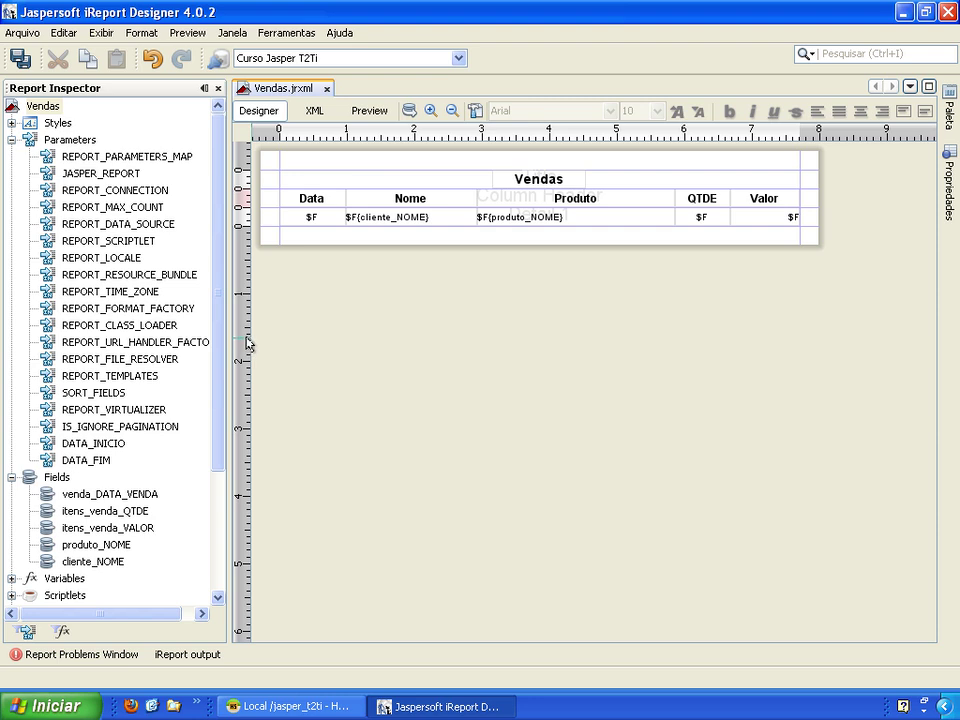
Open the report query in the query designer and start a new WHERE condition, keeping its dialog clear of the venda table
left_click(409, 110)
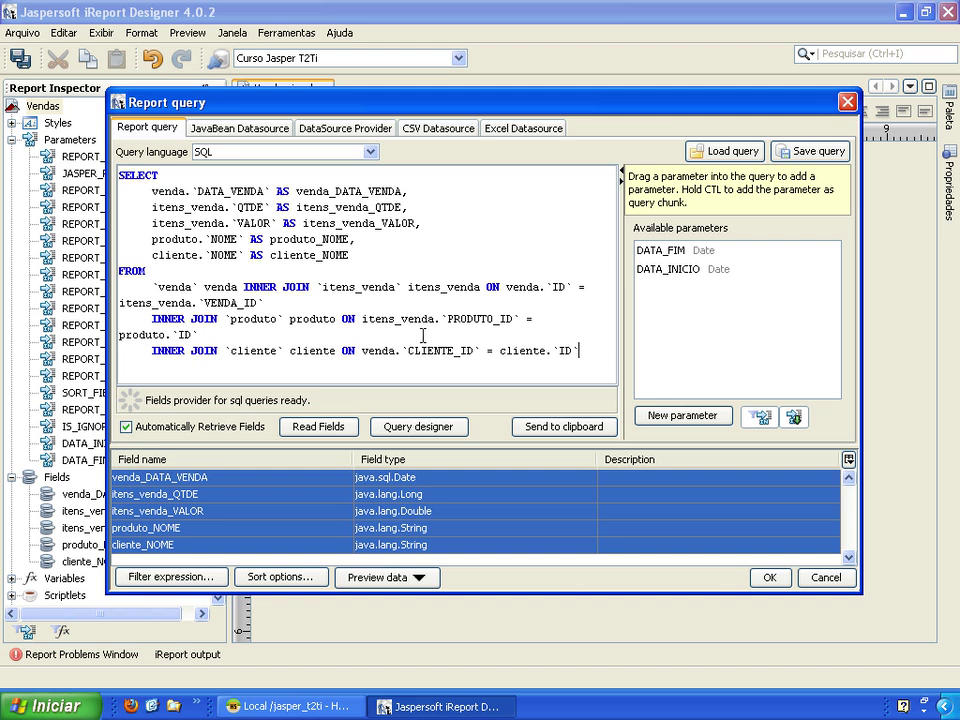
left_click(415, 430)
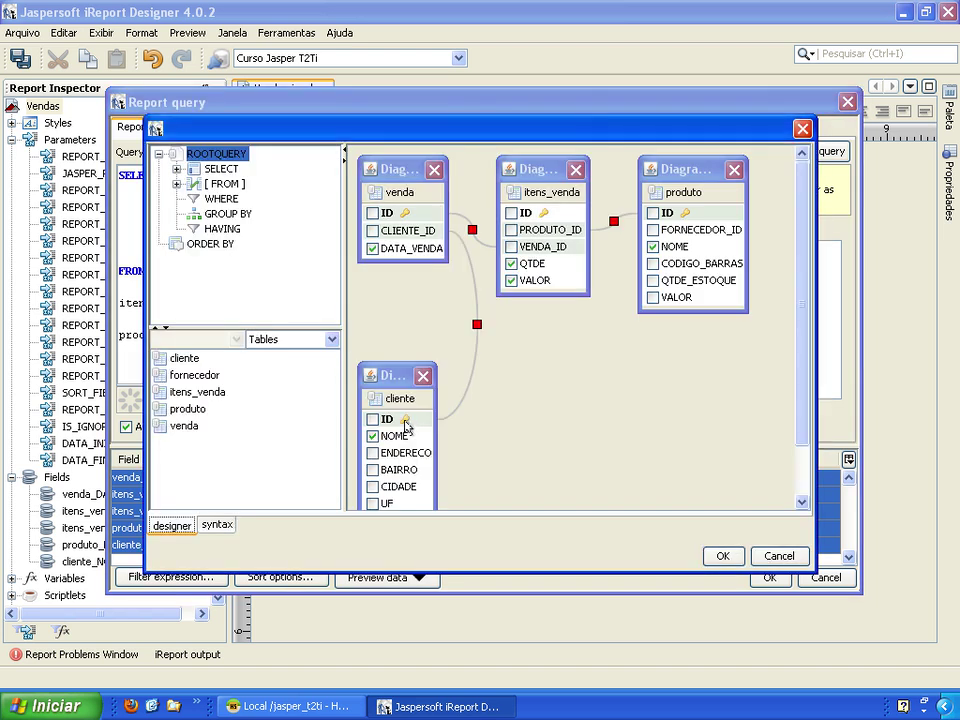
left_click(207, 203)
right_click(207, 203)
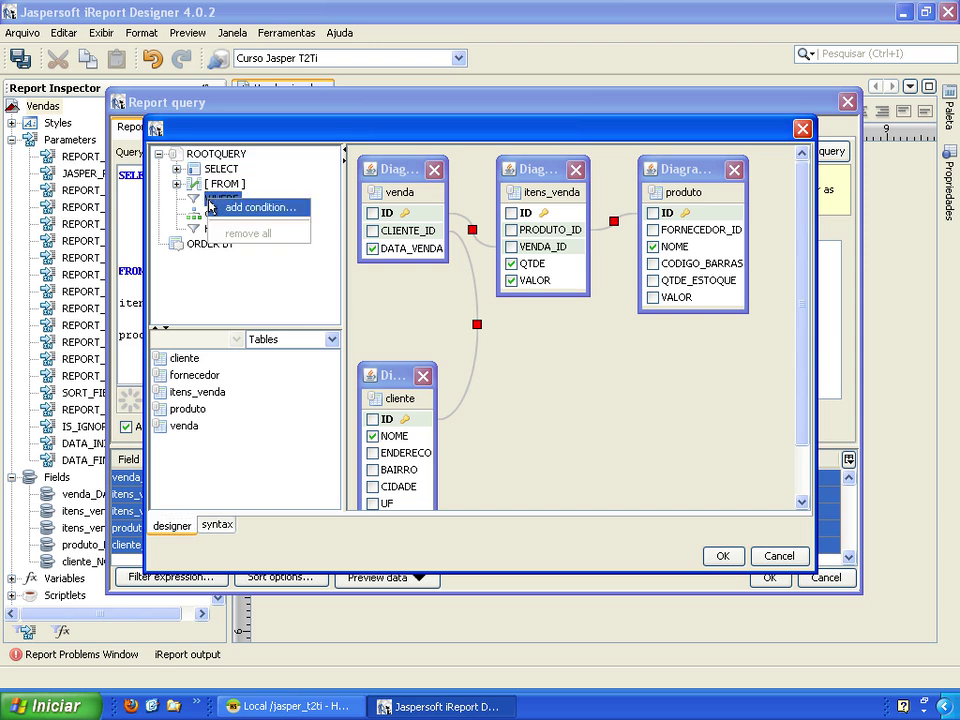
left_click(224, 210)
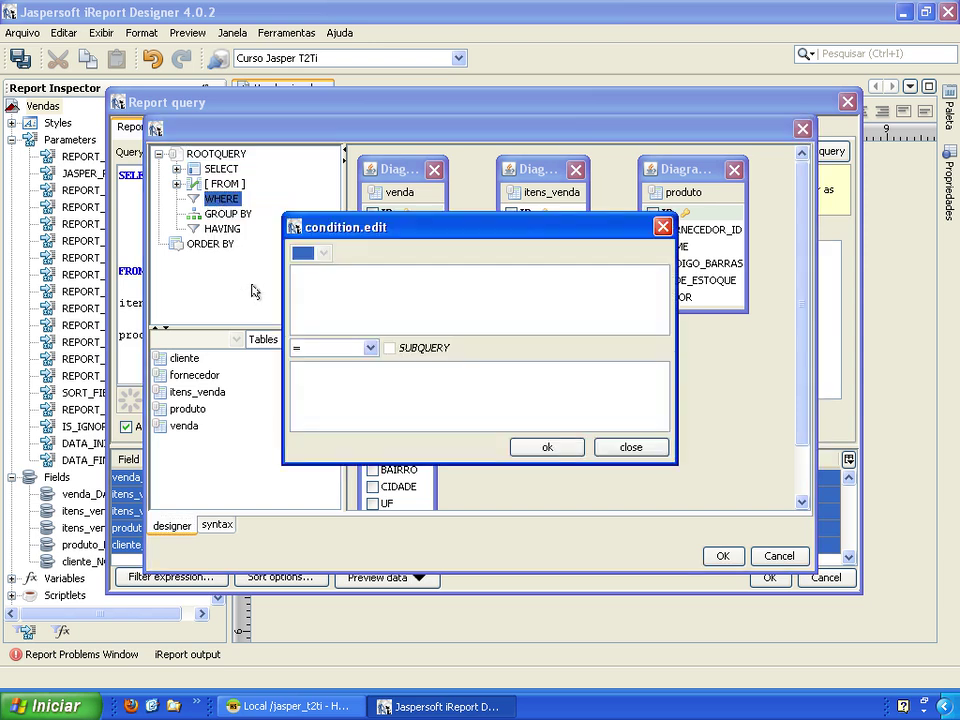
left_click(330, 306)
left_click_drag(417, 237, 583, 320)
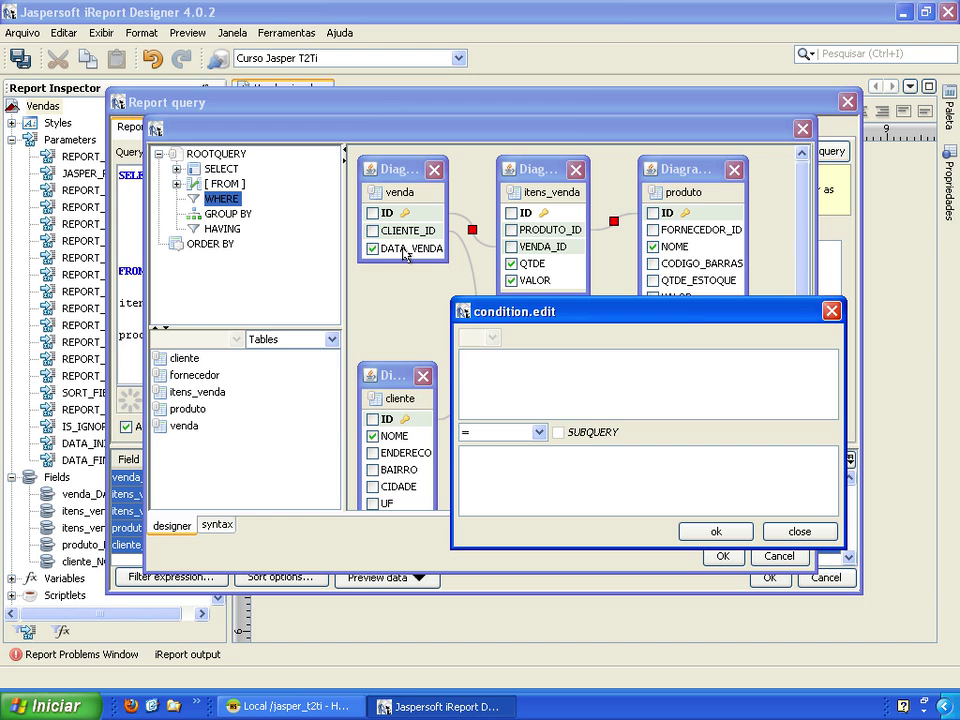
Enter DATA_VENDA as the condition's left-hand expression and choose the BETWEEN operator
type("DATA_VENDA")
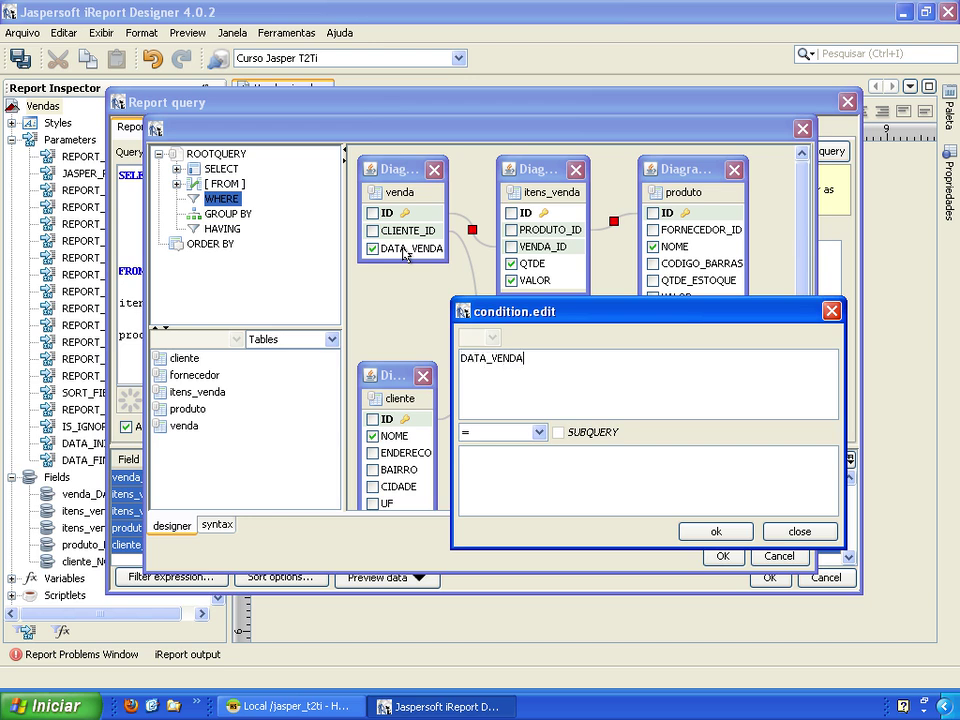
left_click(539, 432)
left_click_drag(539, 481, 543, 548)
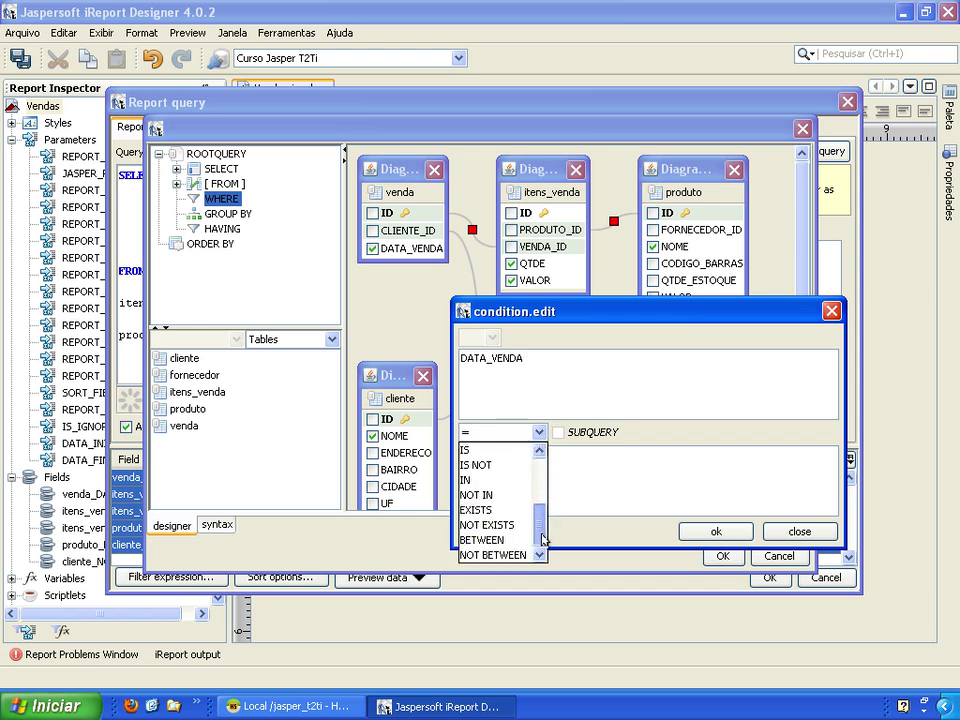
left_click(487, 539)
Enter $P{DATA_INICIO} AND $P{DATA_FIM} as the condition's comparison values and accept the condition
left_click(500, 490)
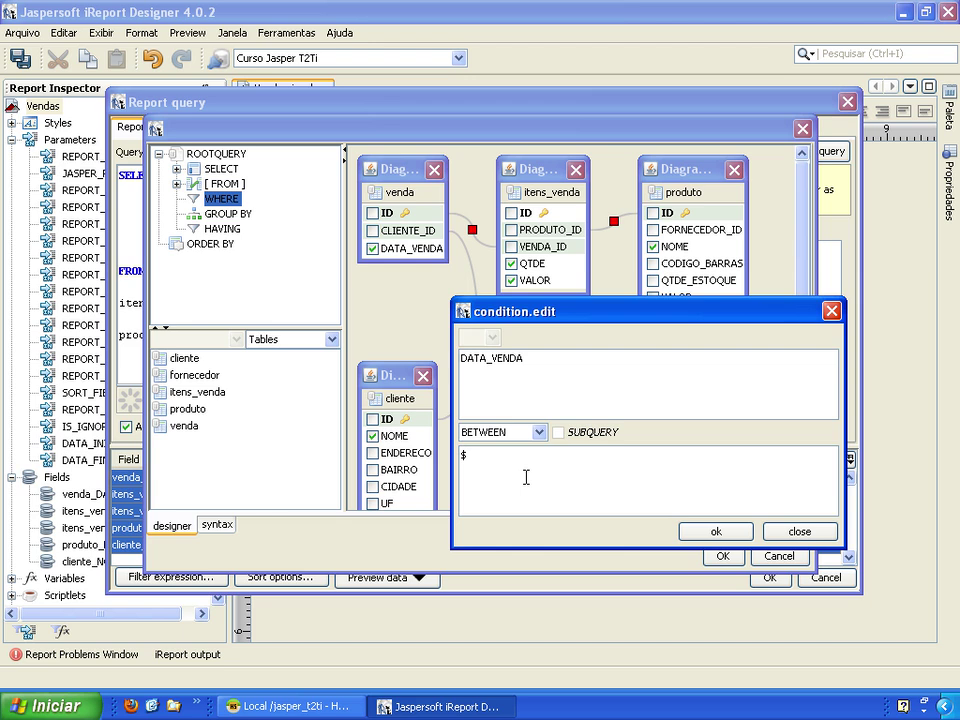
type("p")
key("BackSpace")
type("P{DATA_INICIO} AND $P{")
key("BackSpace")
type("{DATA_FIM}")
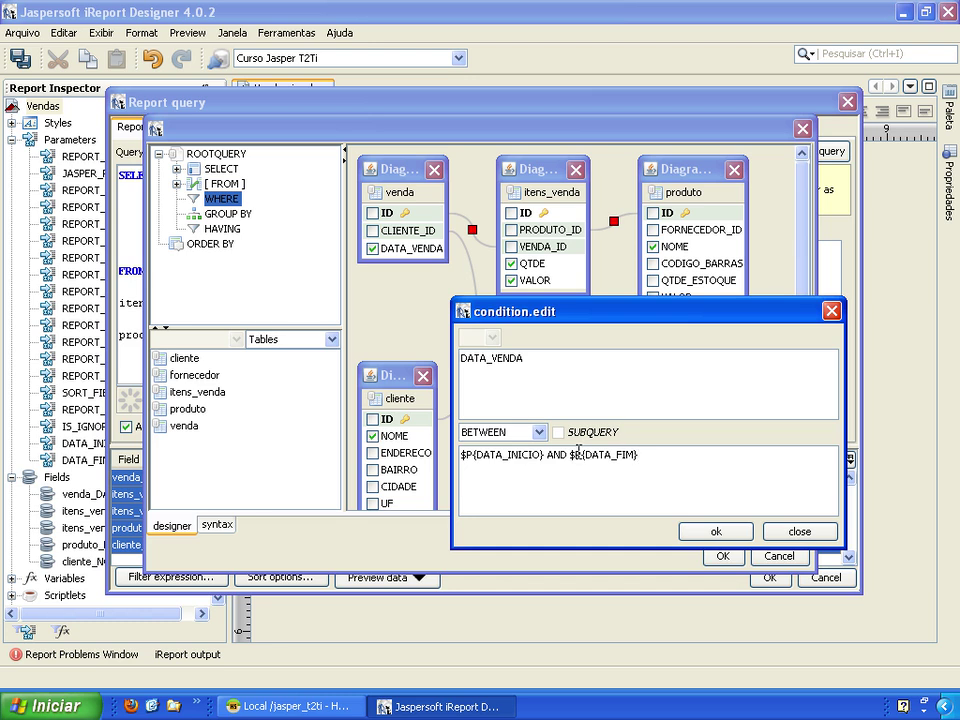
left_click(700, 533)
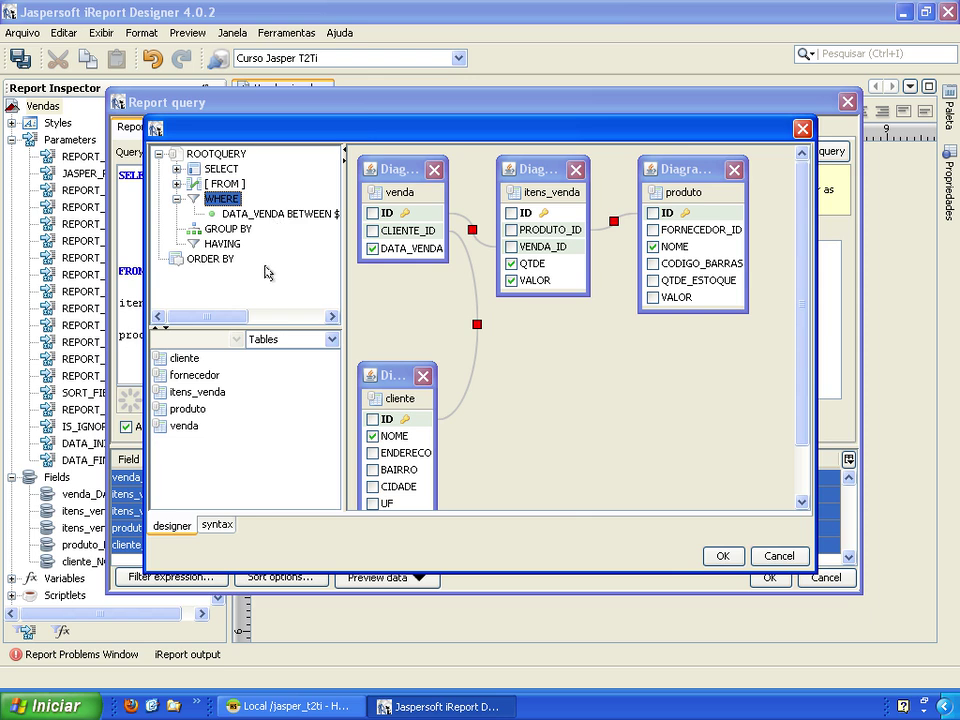
Accept the designed query, check its WHERE clause in the SQL text, and save the report query
left_click(722, 557)
left_click_drag(609, 238, 604, 290)
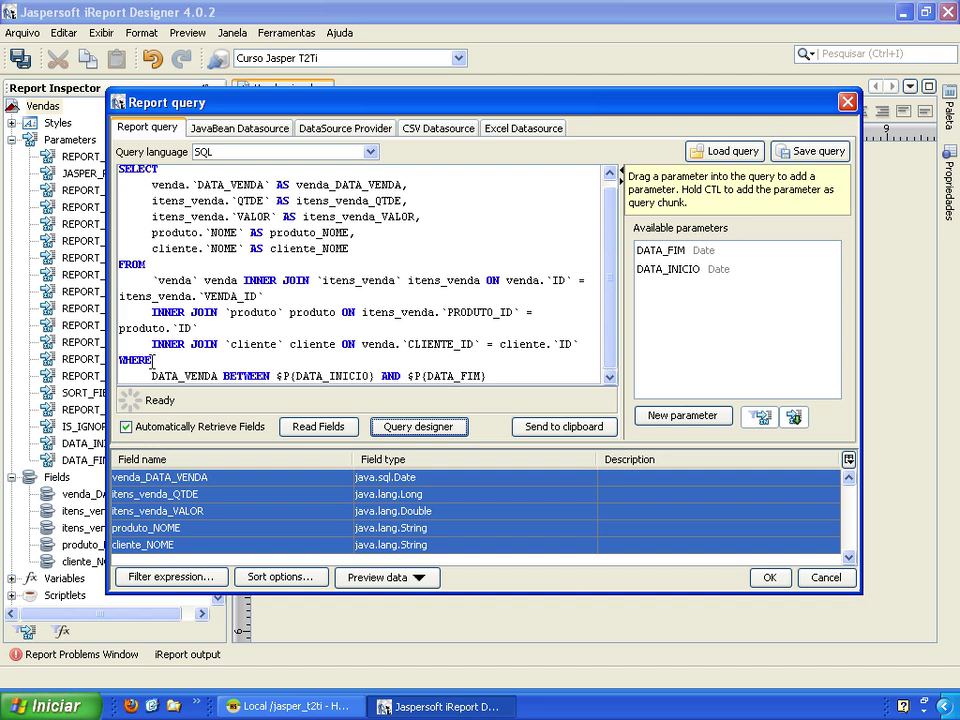
left_click_drag(151, 360, 122, 361)
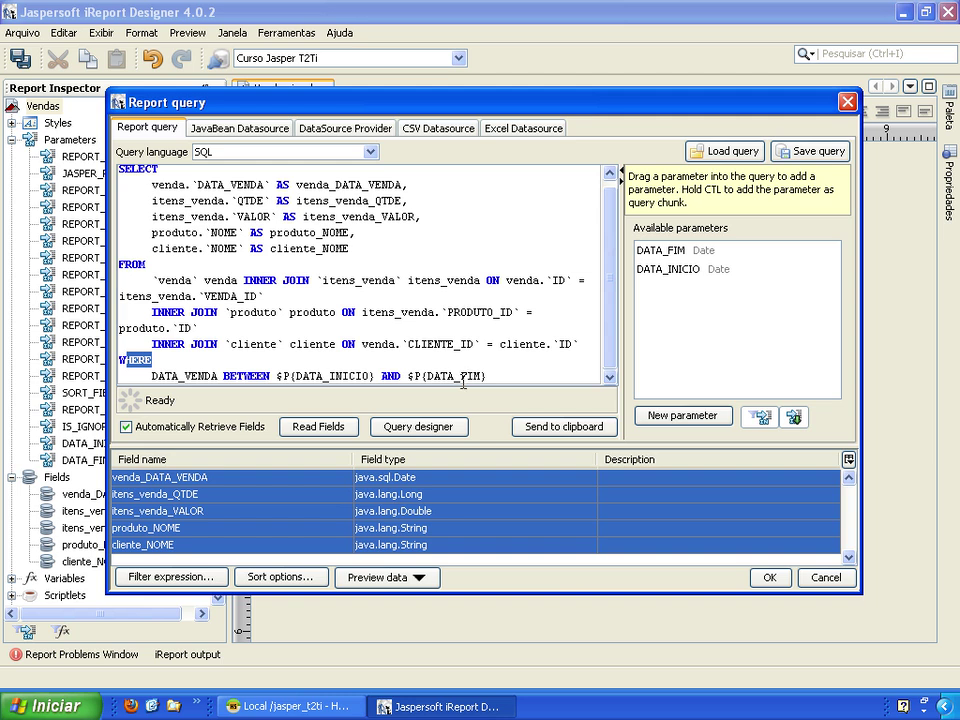
left_click(768, 578)
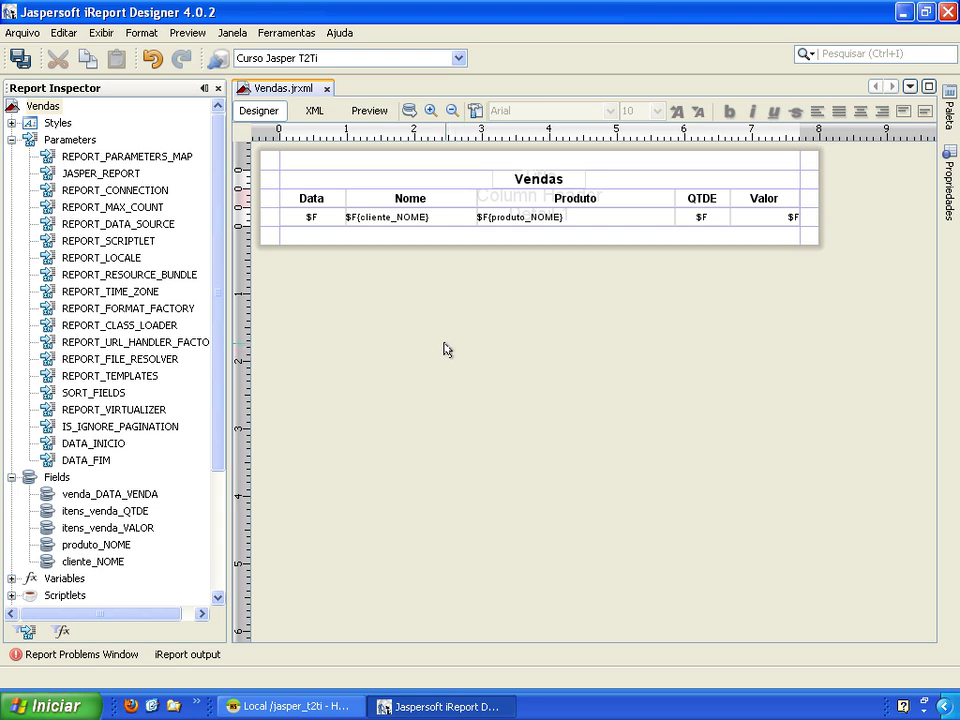
Preview the report with DATA_INICIO set to 01/07/2011 and DATA_FIM kept at 26/07/2011
left_click(369, 112)
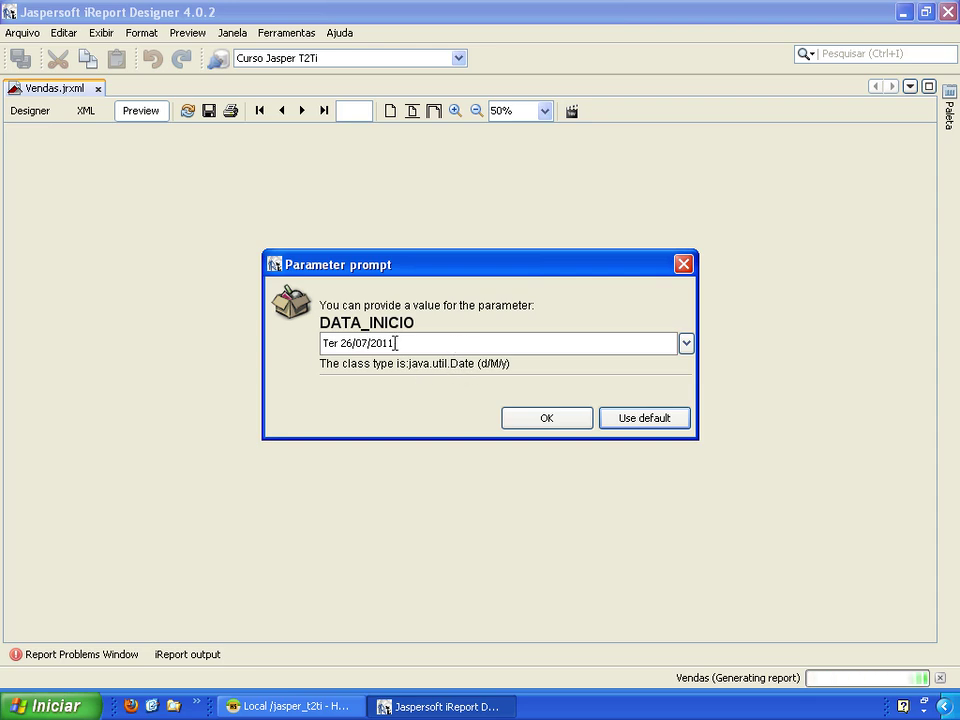
left_click_drag(389, 343, 323, 343)
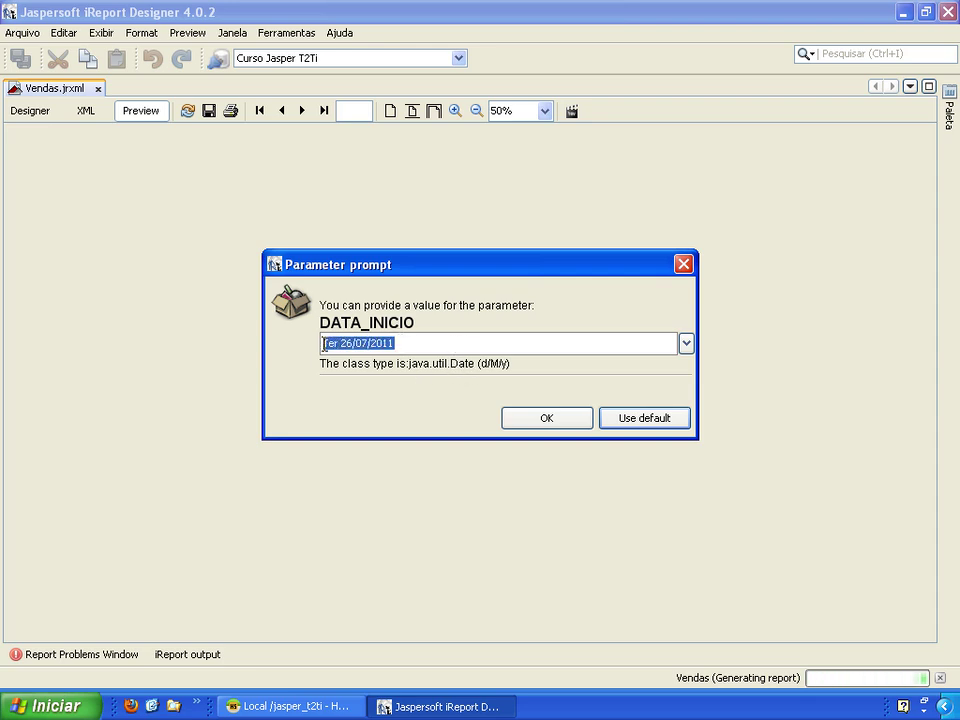
left_click(411, 343)
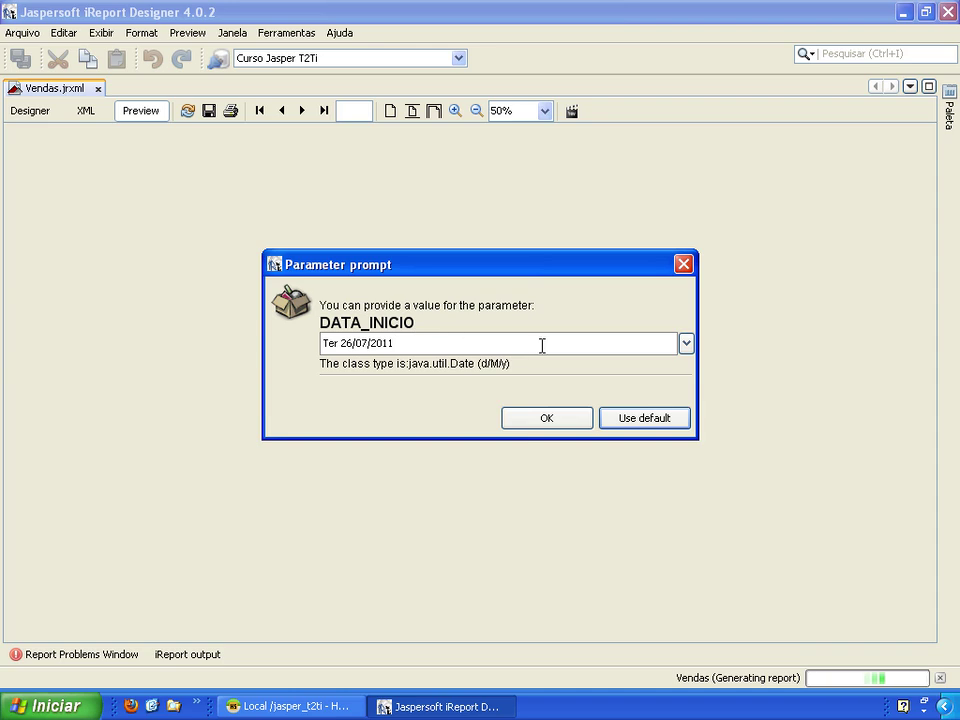
left_click(686, 343)
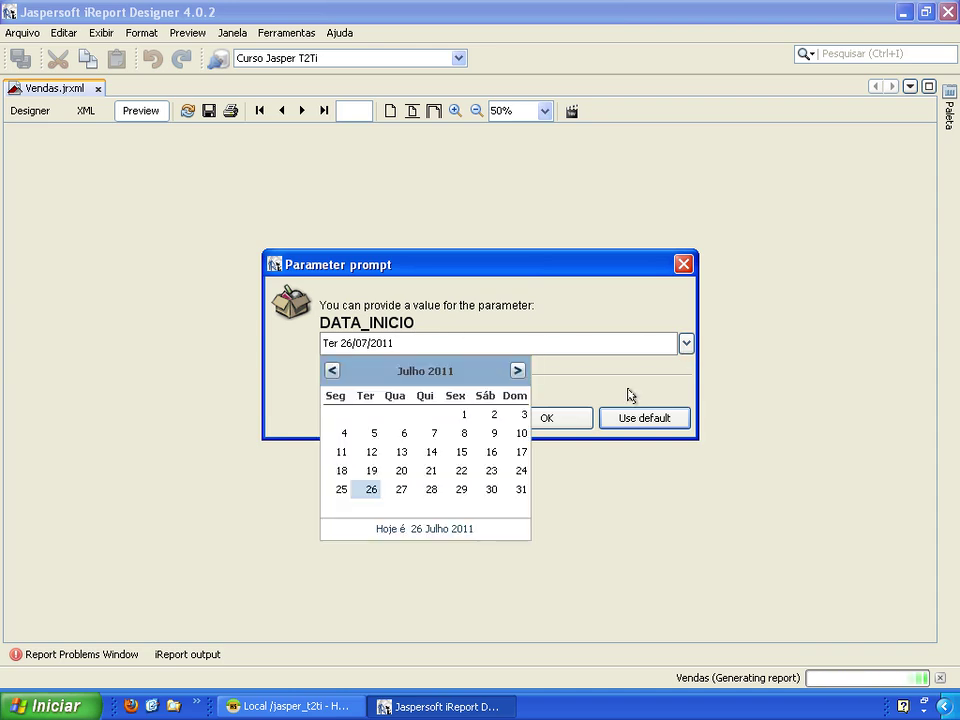
left_click(463, 416)
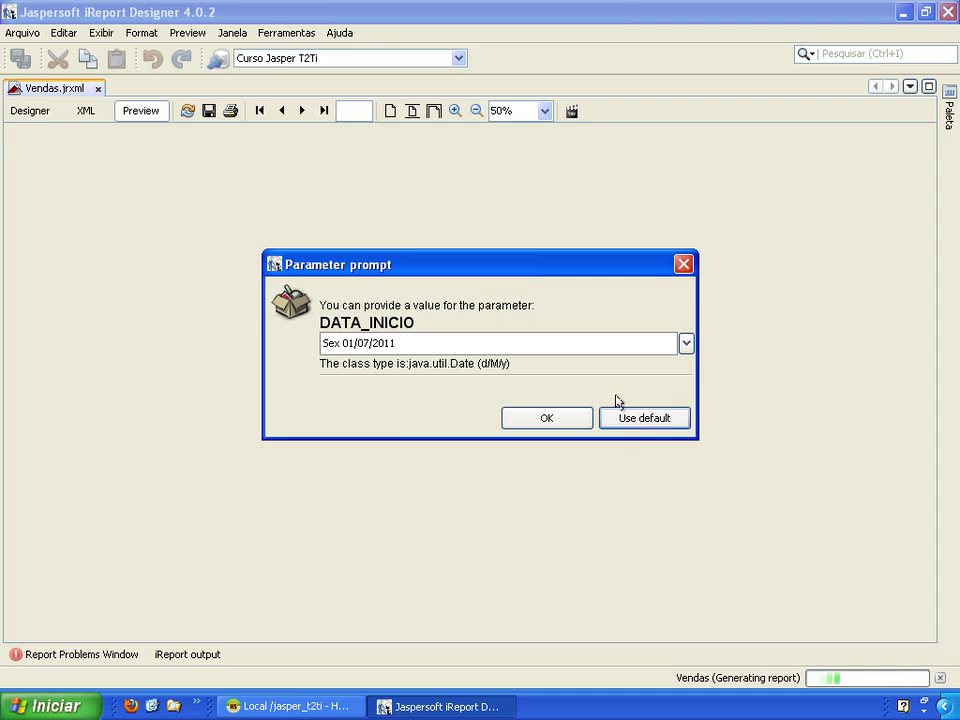
left_click(543, 419)
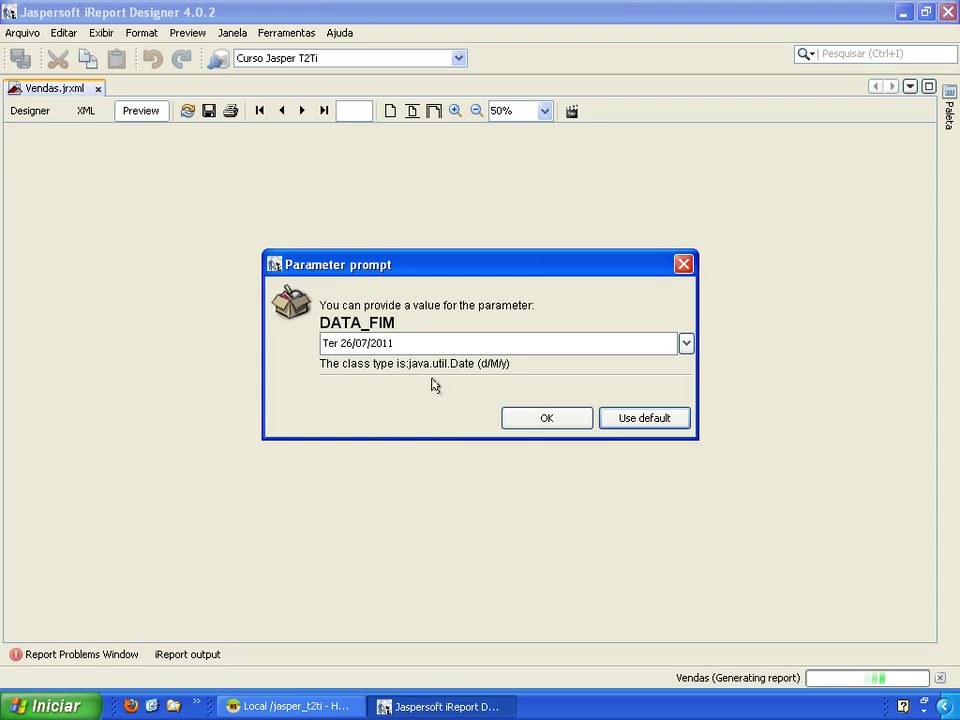
left_click(527, 418)
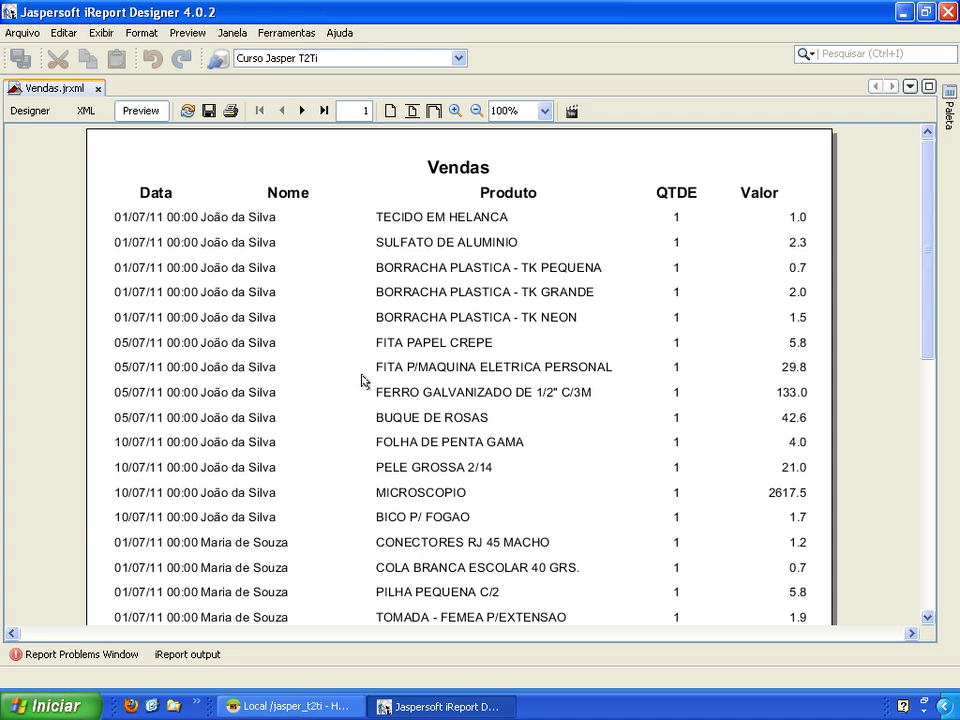
Review the sale dates on both pages of the previewed Vendas report
left_click_drag(930, 171, 885, 432)
left_click_drag(928, 400, 924, 146)
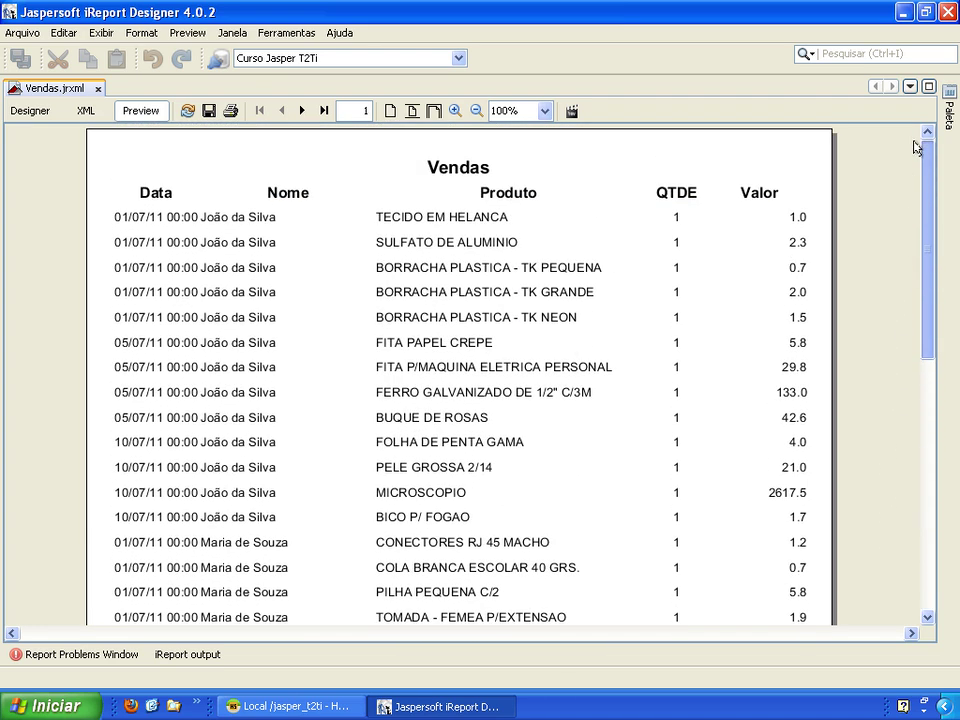
left_click(301, 111)
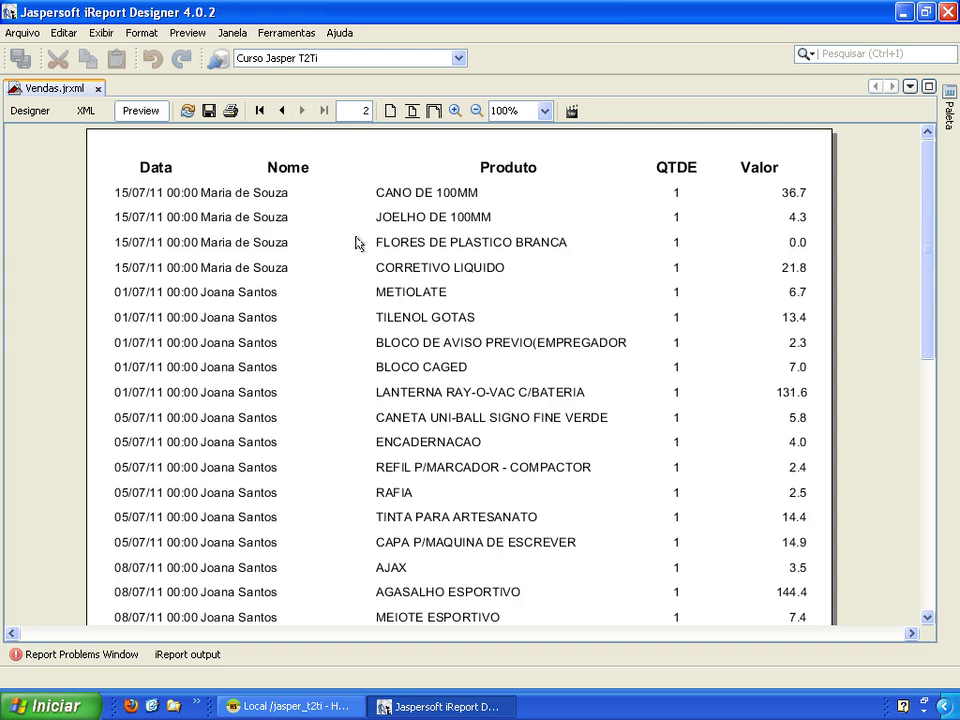
left_click_drag(921, 186, 838, 169)
left_click_drag(921, 189, 921, 154)
Rerun the report preview with DATA_INICIO kept at 01/07/2011 and DATA_FIM set to 02/07/2011, and review the listed sales
left_click(187, 111)
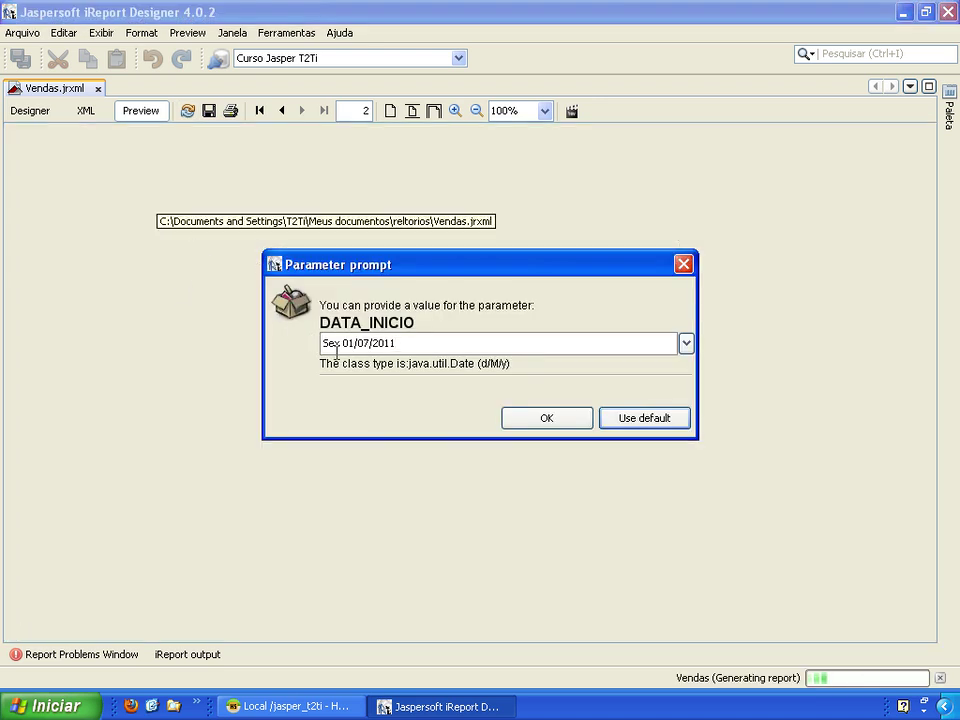
left_click(545, 420)
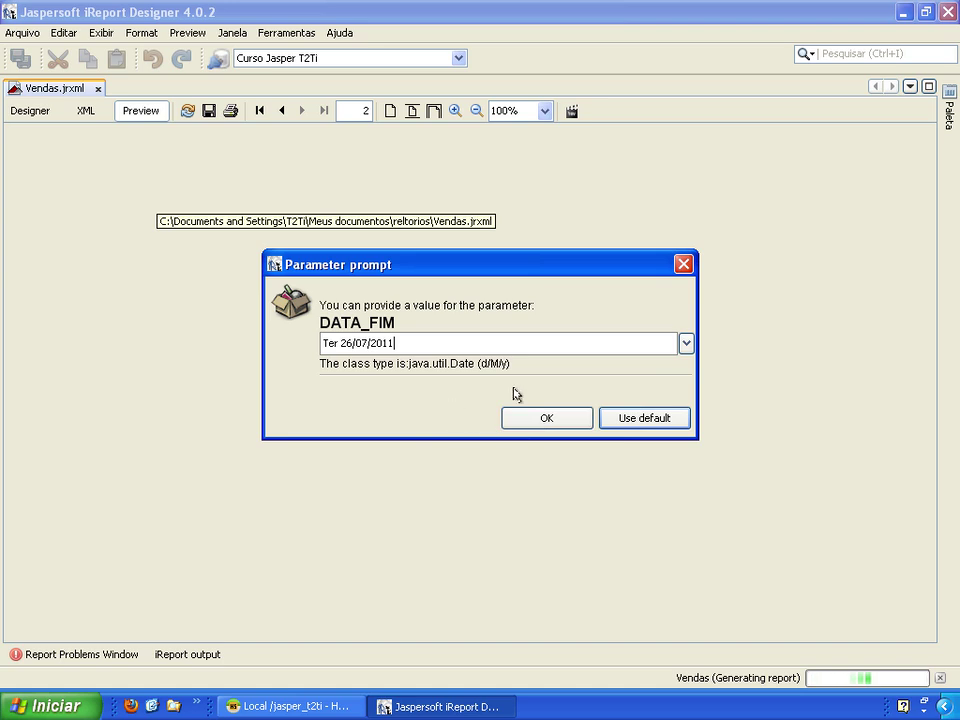
left_click(686, 343)
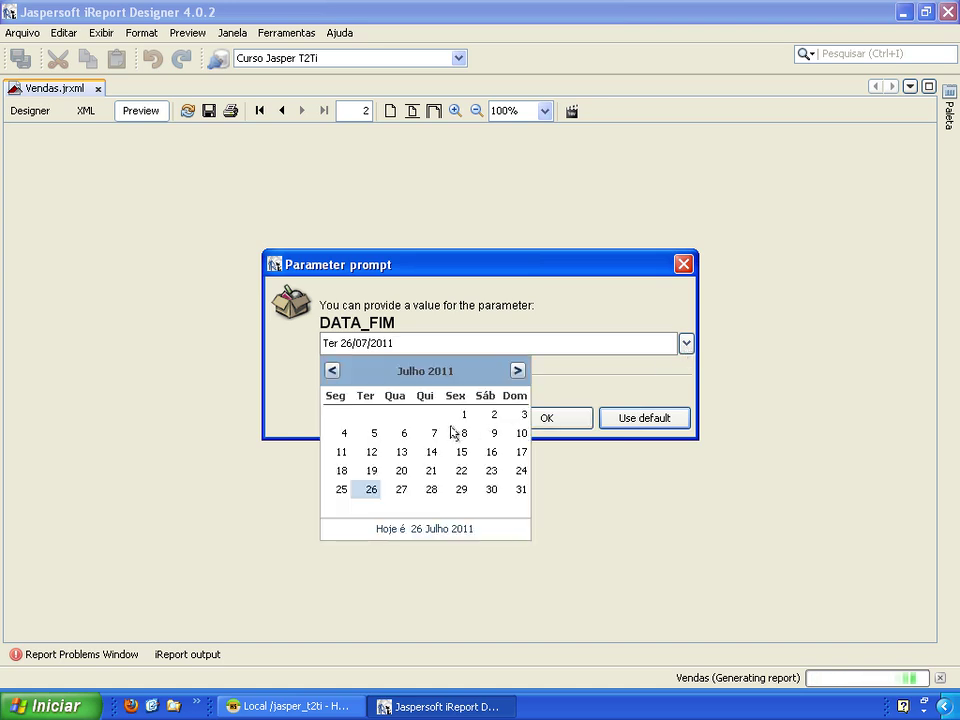
left_click(494, 415)
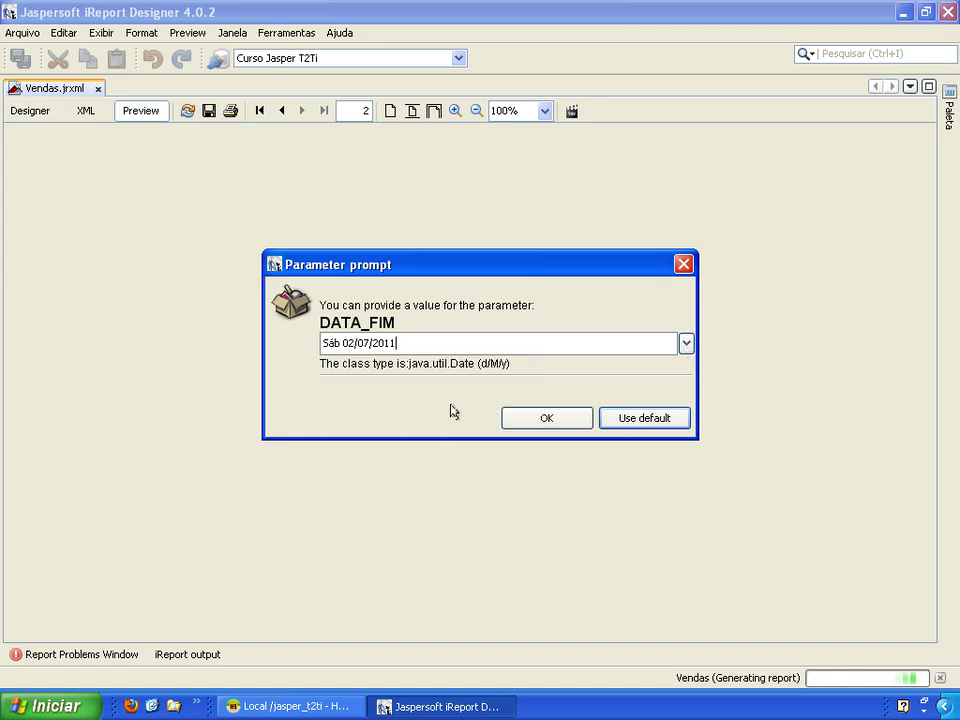
left_click(537, 421)
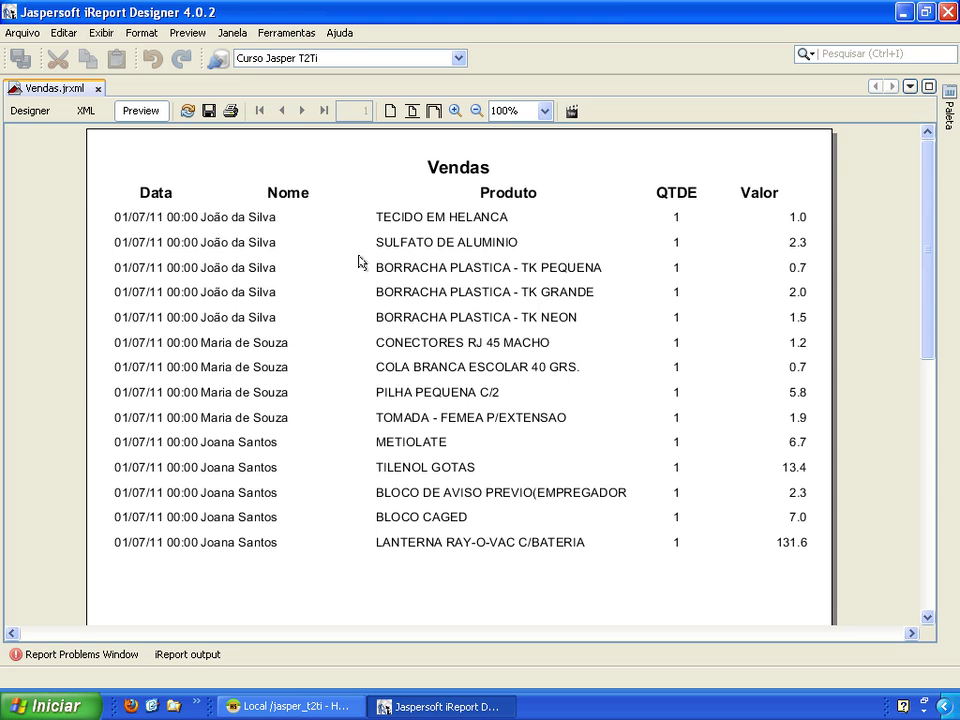
left_click_drag(929, 203, 872, 194)
Return to the report design and give the Data column's detail field the date pattern dd/MM/yyyy
left_click(30, 111)
left_click(307, 217)
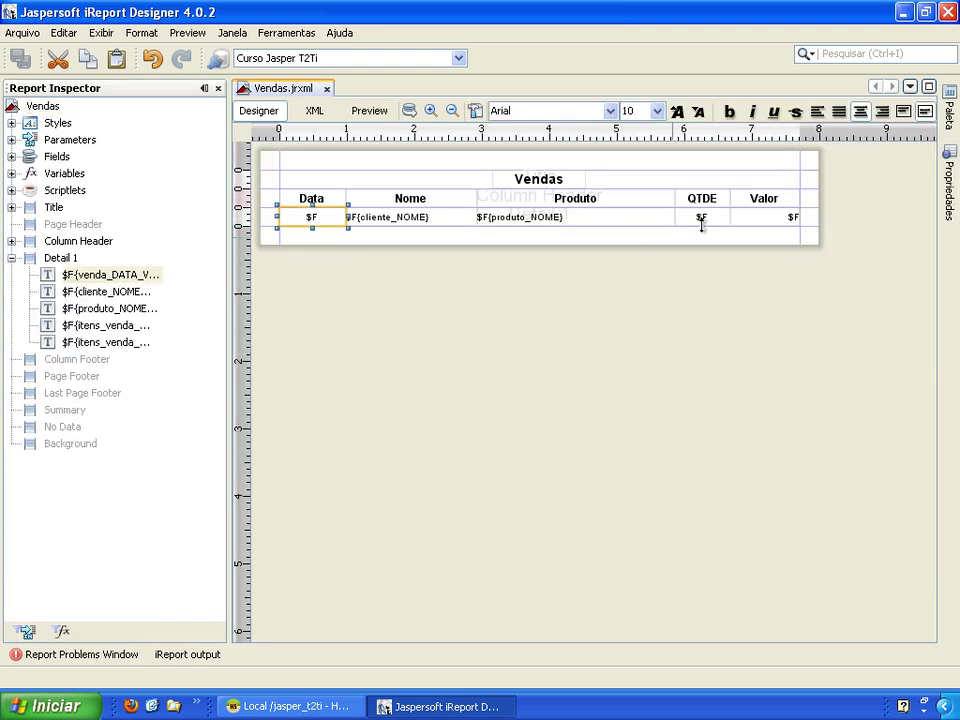
left_click(950, 190)
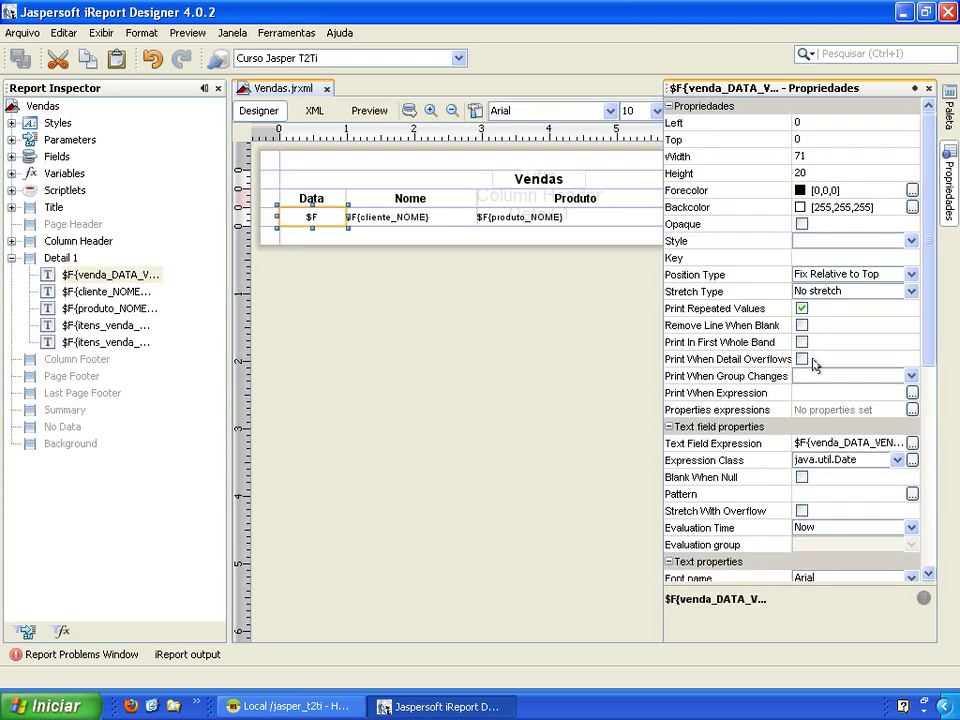
scroll(750, 441, "down", 3)
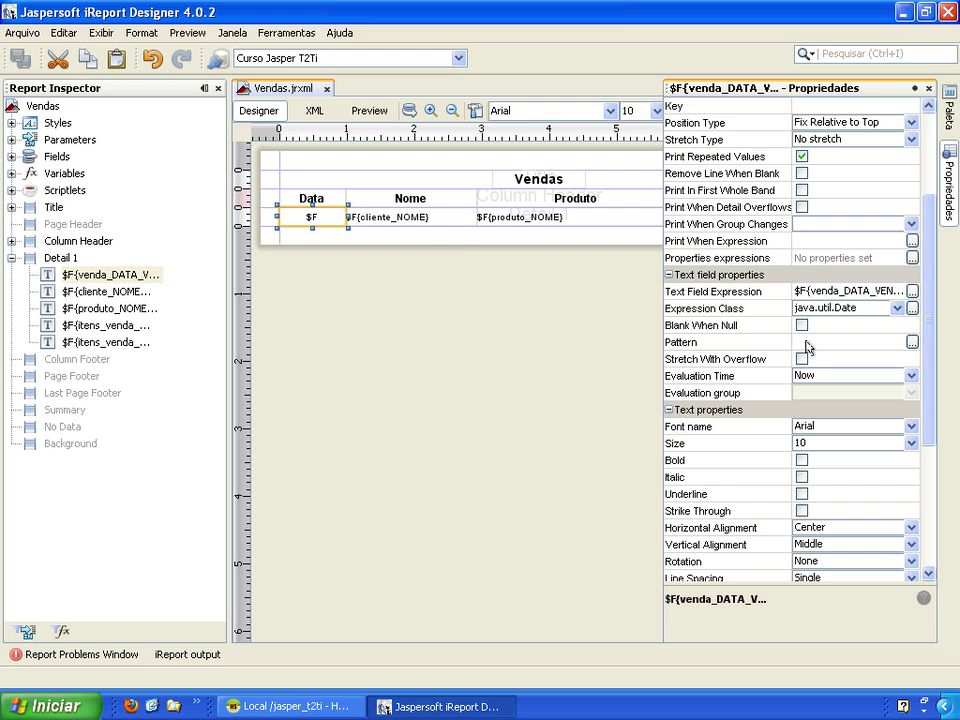
left_click(911, 342)
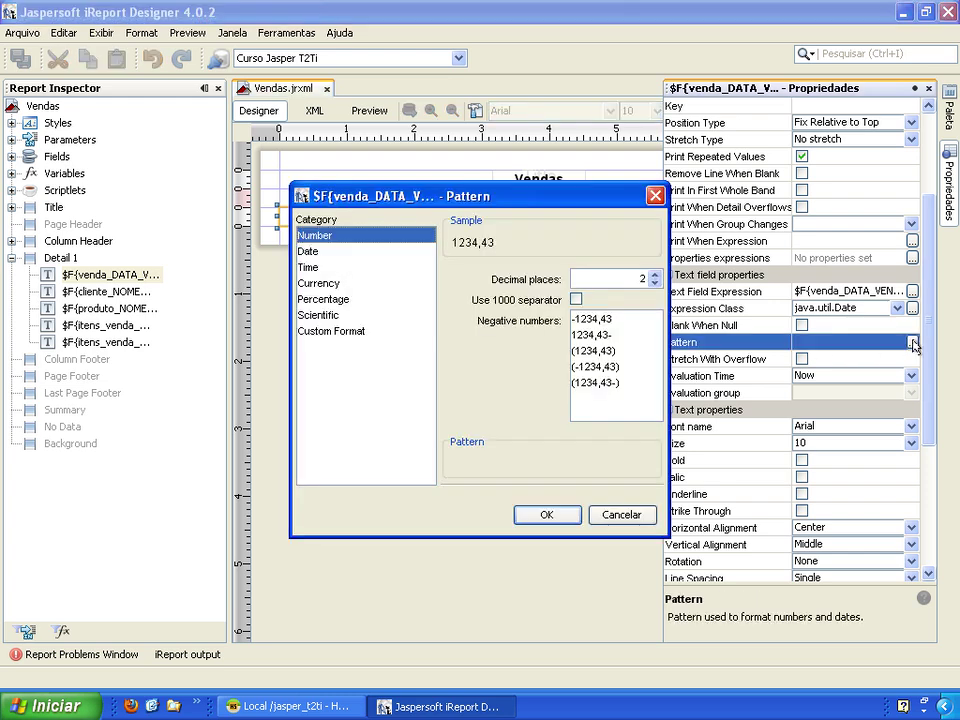
left_click(312, 251)
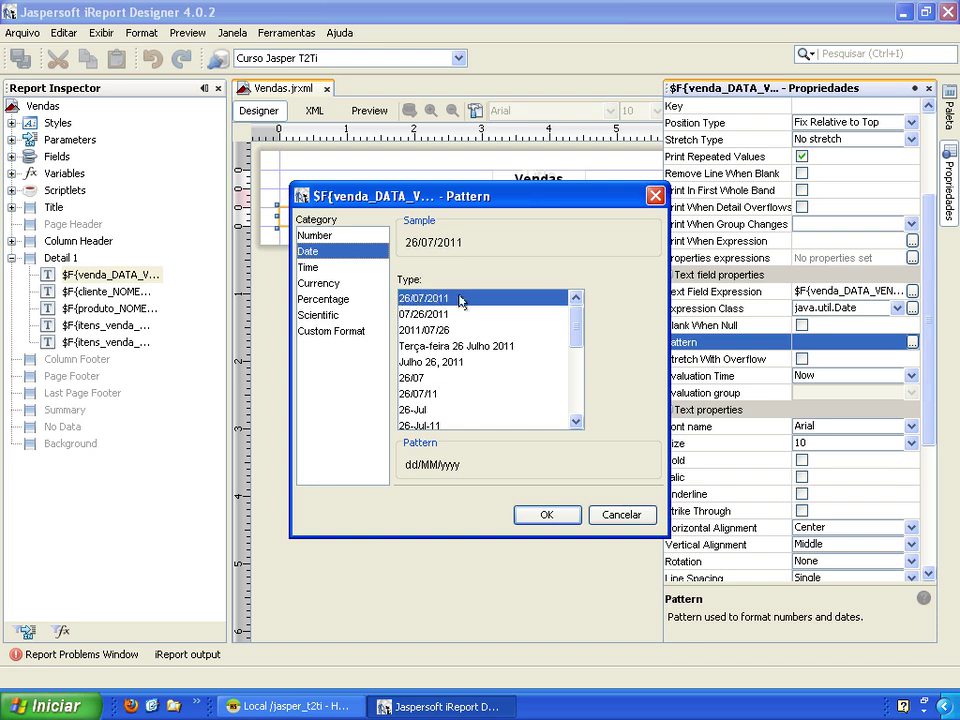
left_click(543, 514)
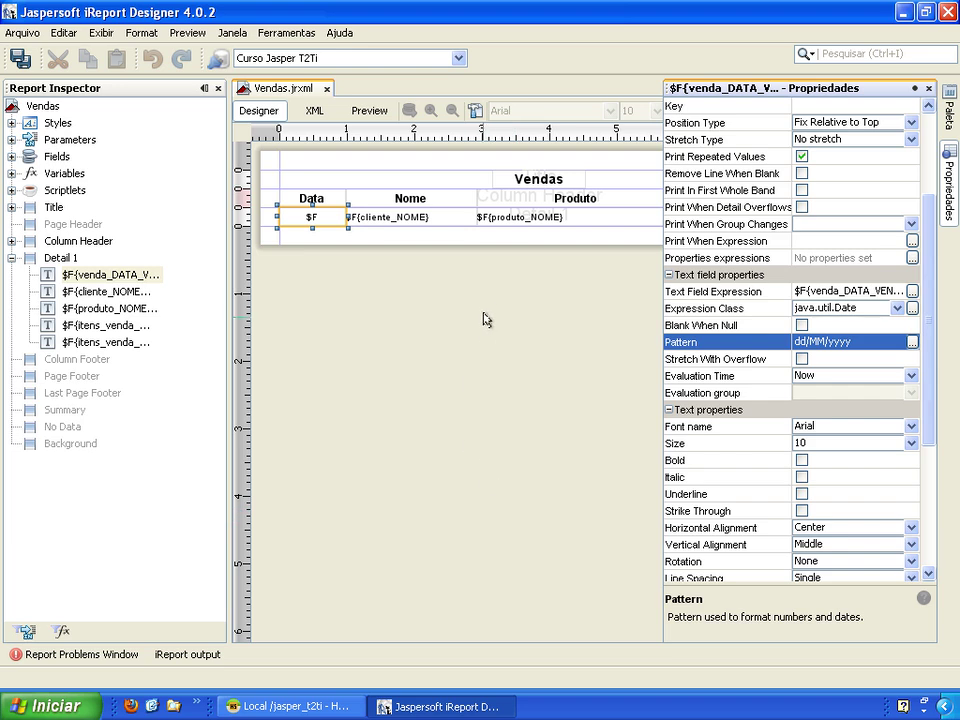
key("Escape")
Give the Valor detail field a number pattern with two decimals, a thousands separator and a leading minus for negatives (#,##0.00;-#,##0.00)
left_click(757, 216)
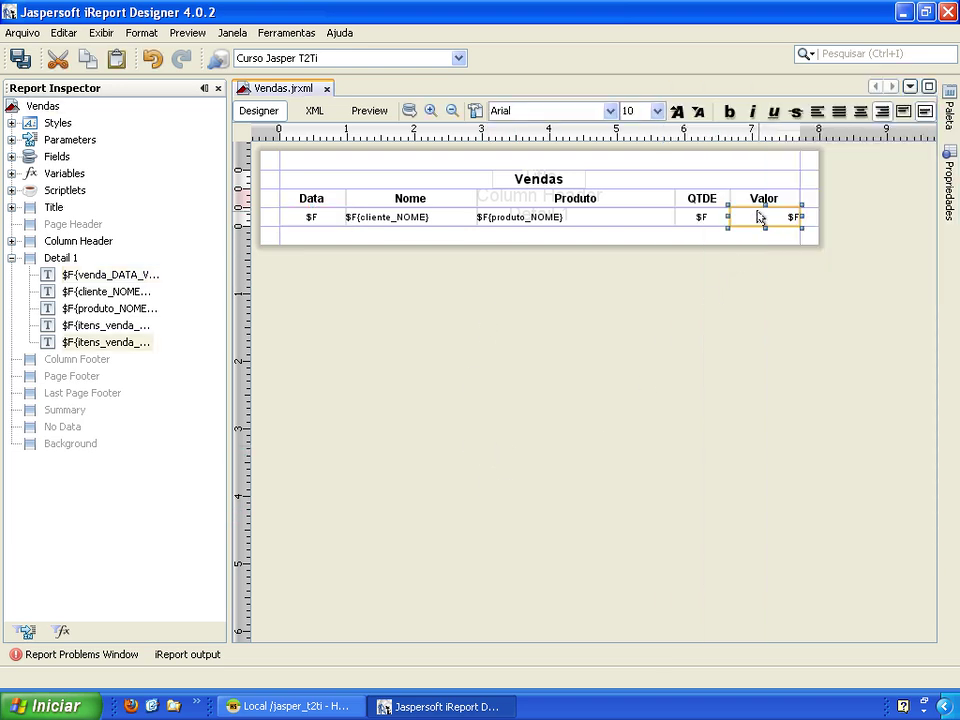
left_click(948, 184)
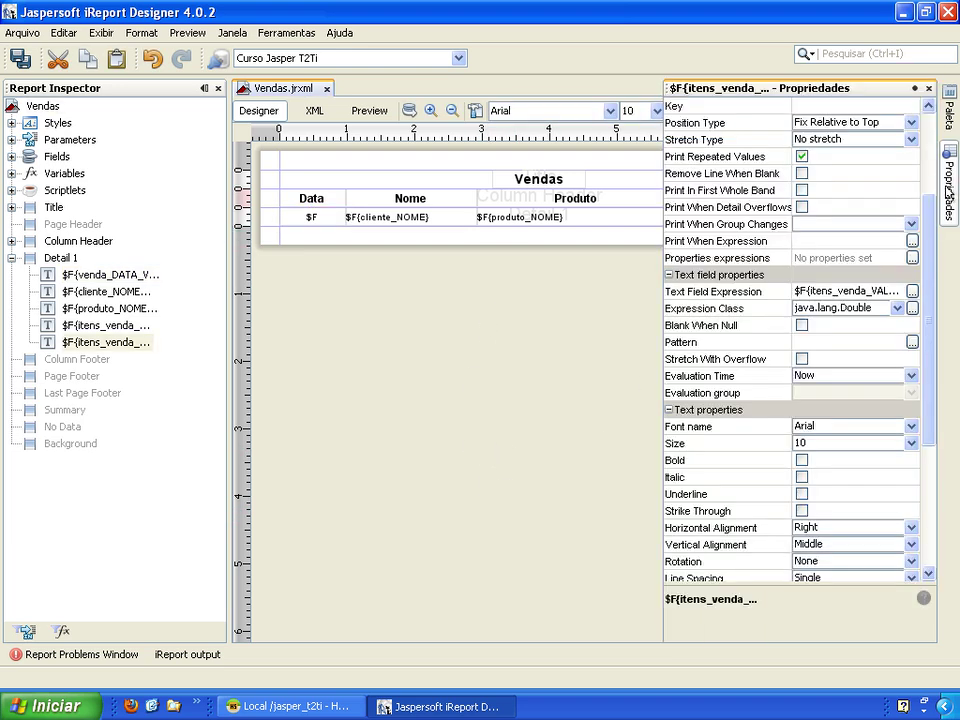
left_click(912, 342)
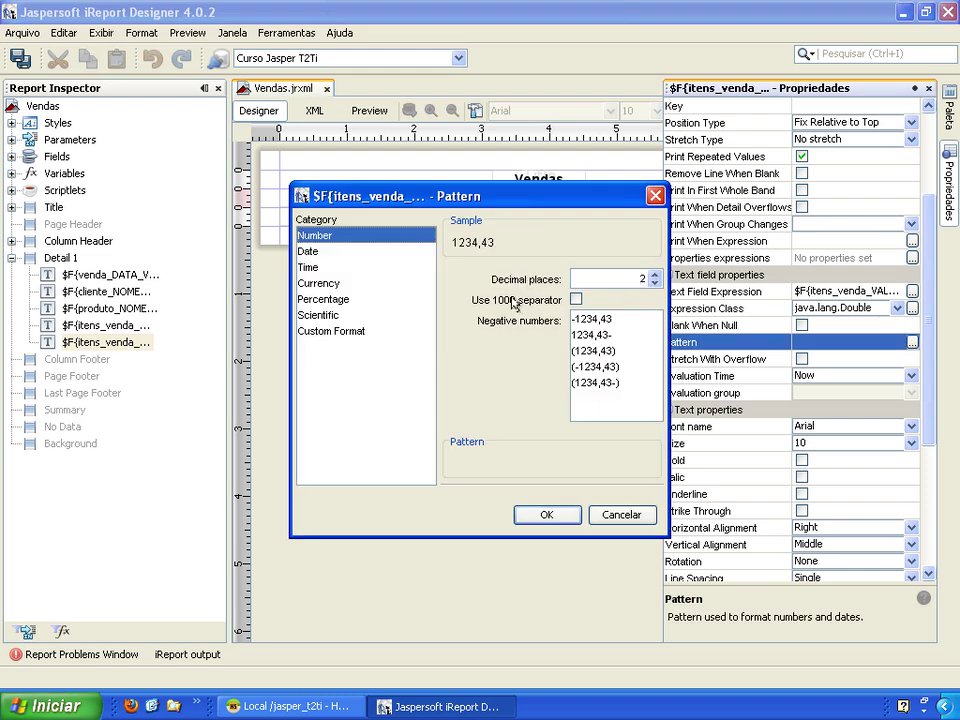
left_click(575, 300)
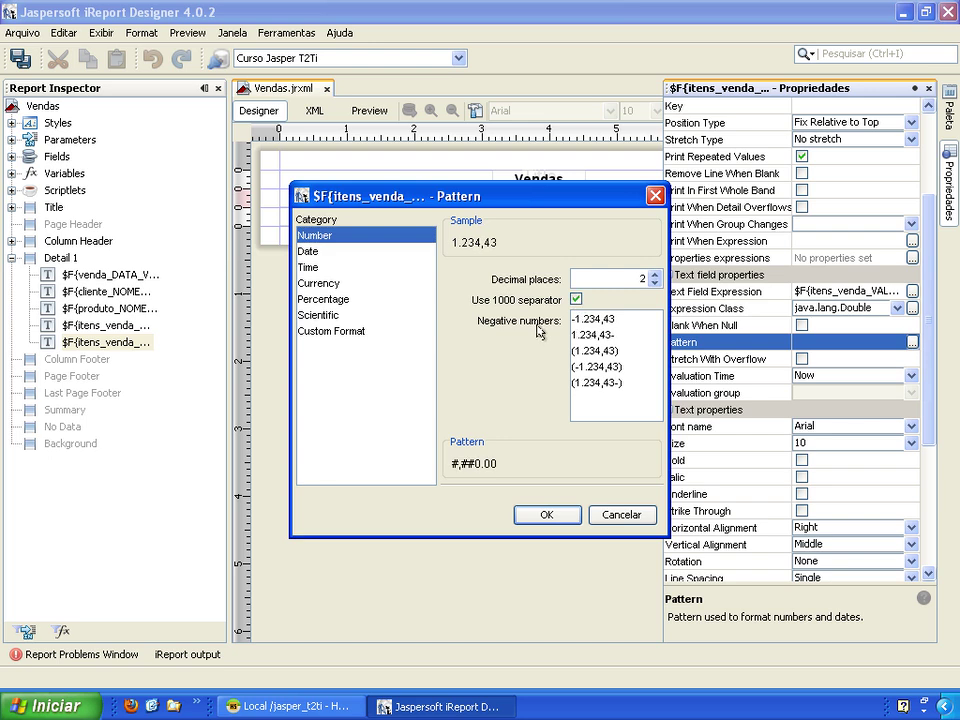
left_click(591, 320)
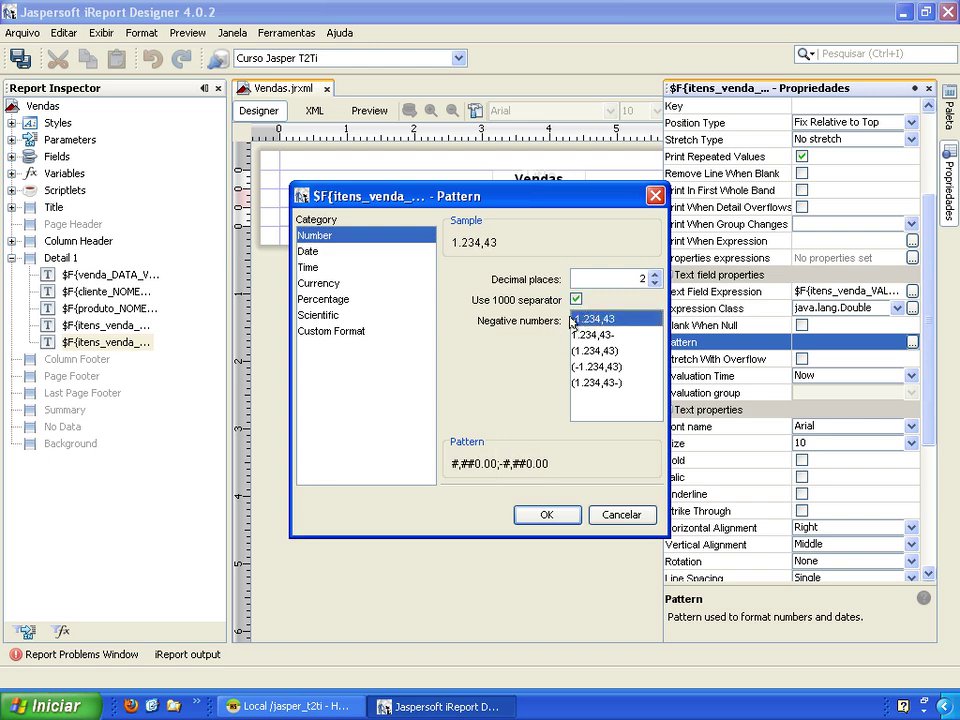
left_click(537, 516)
left_click(463, 487)
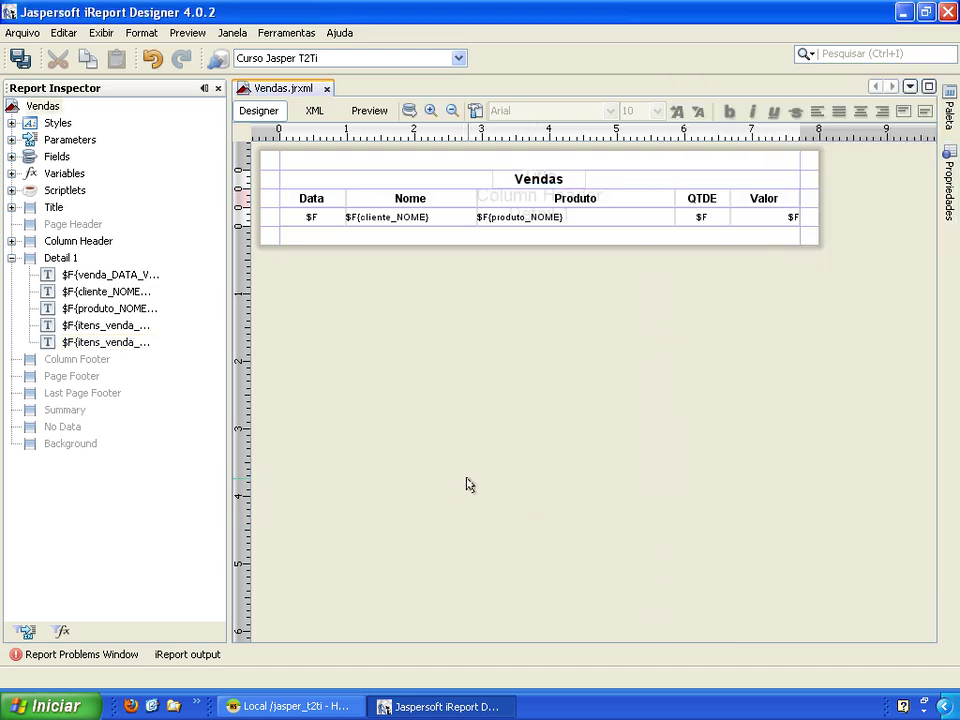
Set the pattern of the QTDE detail field to 00
left_click(703, 220)
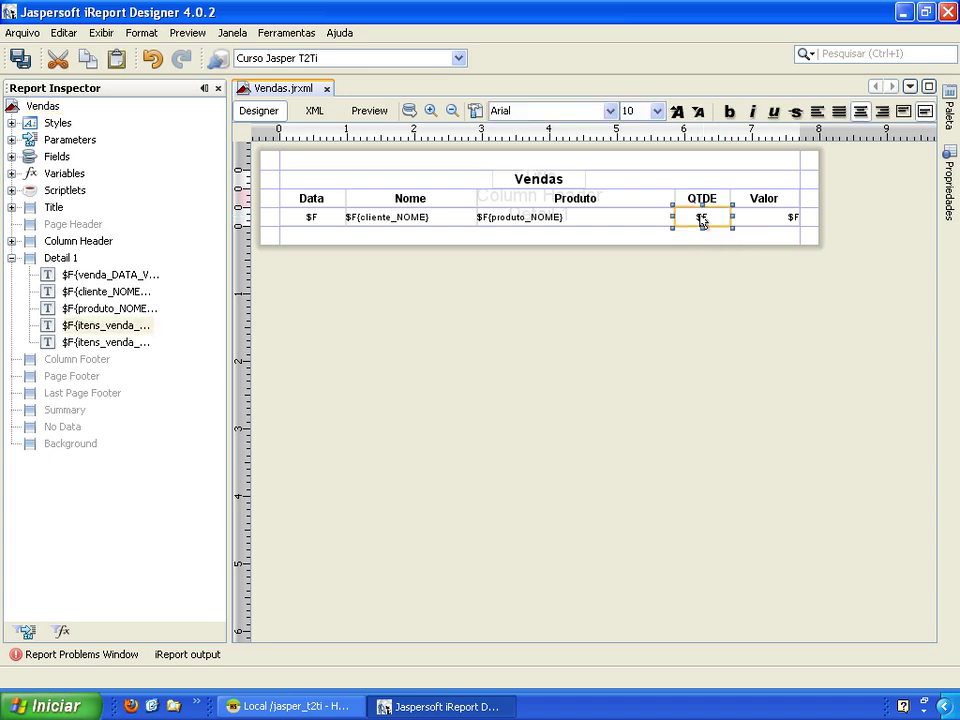
left_click(945, 199)
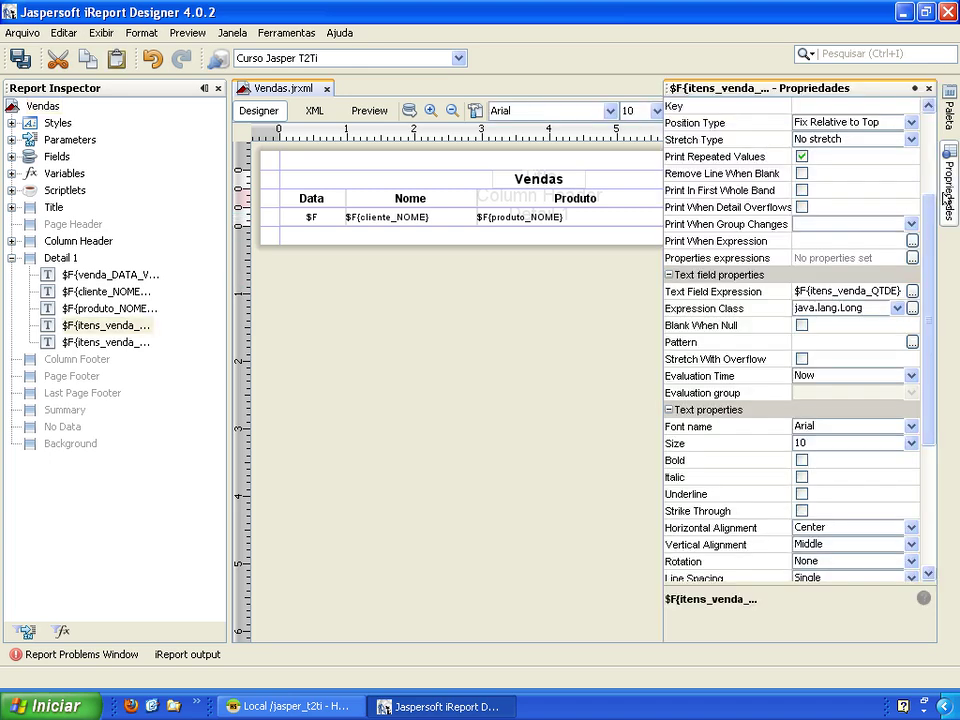
left_click(810, 343)
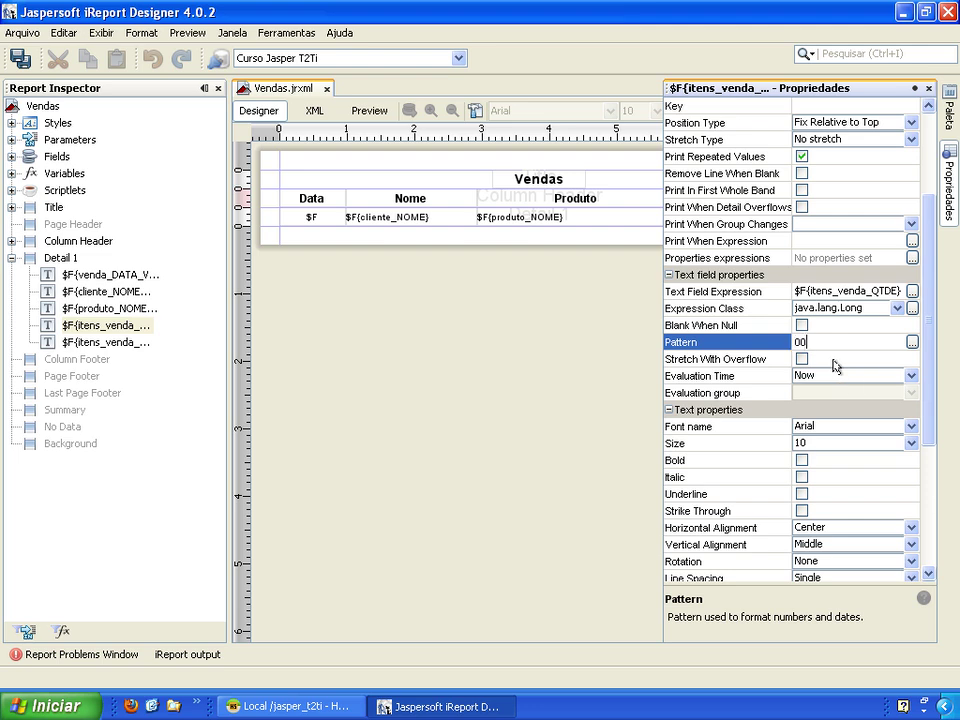
key("Return")
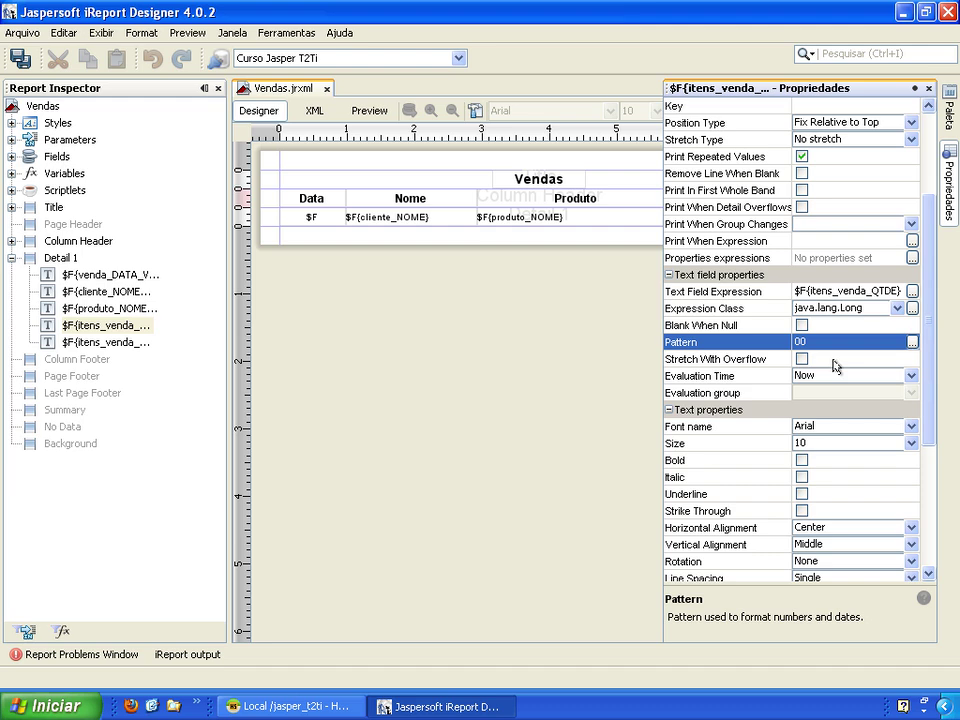
left_click(499, 345)
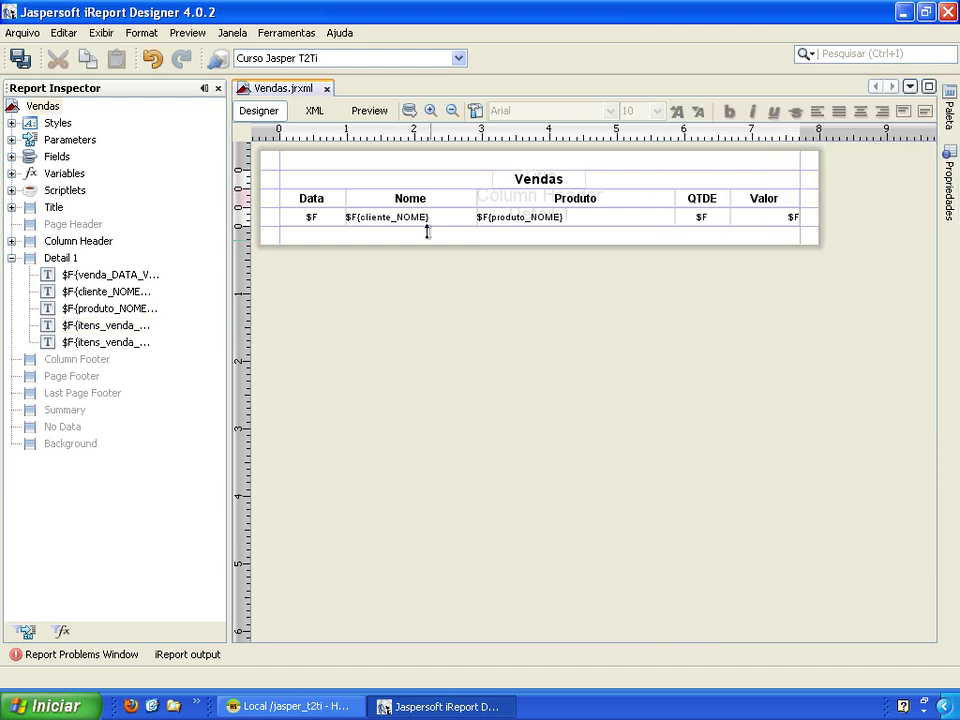
Preview the report with DATA_INICIO kept at 01/07/2011 and DATA_FIM set to 07/07/2011, and check the date, quantity and value formats
left_click(371, 111)
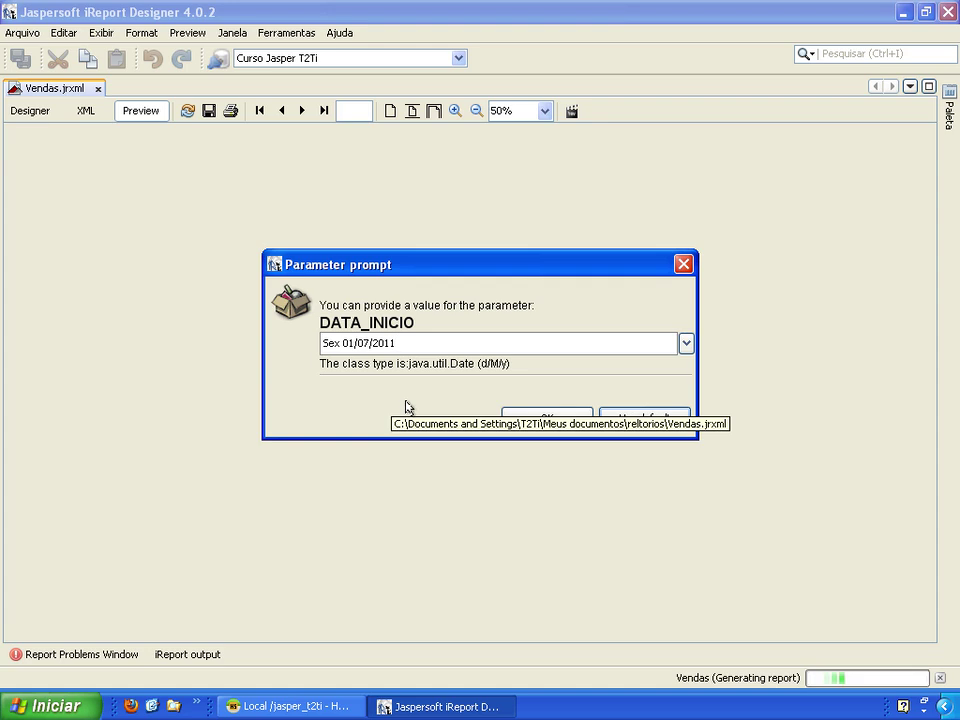
left_click(544, 420)
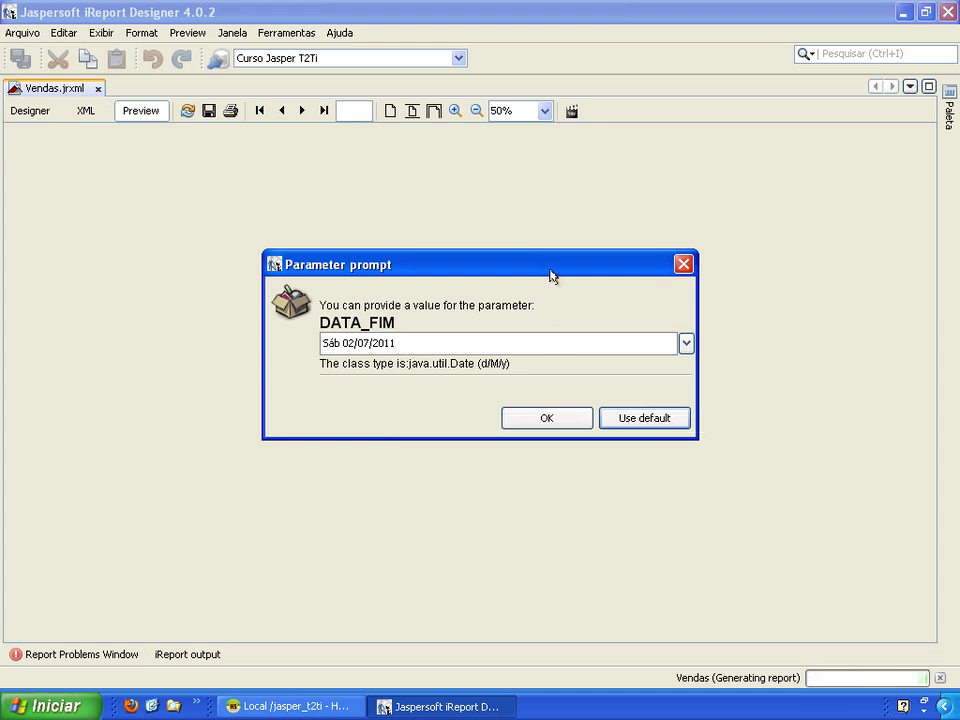
left_click(685, 346)
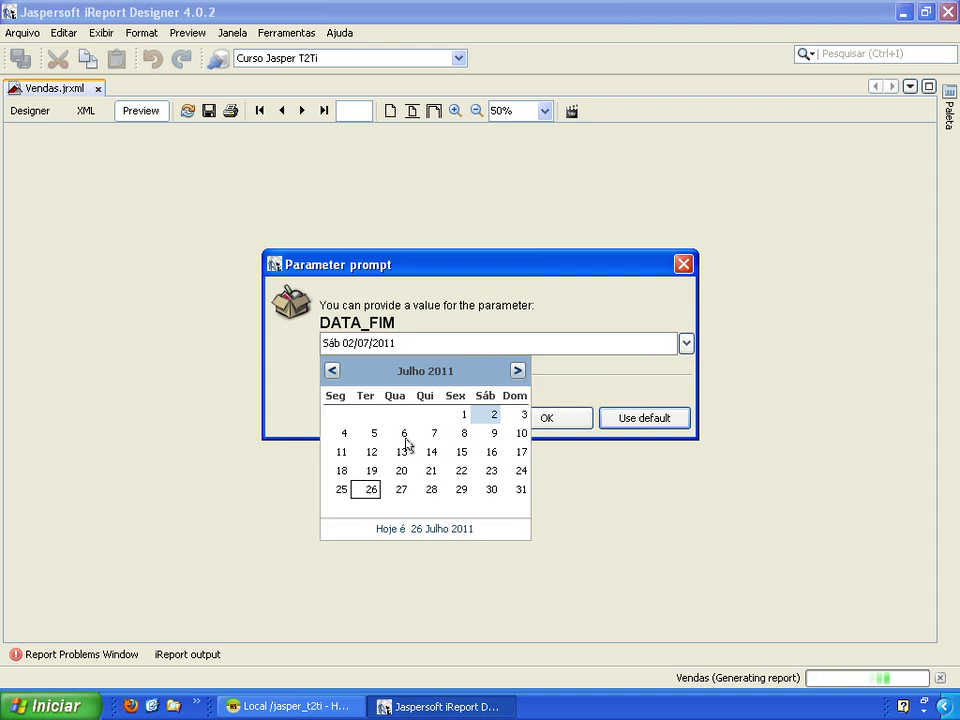
left_click(435, 435)
left_click(435, 434)
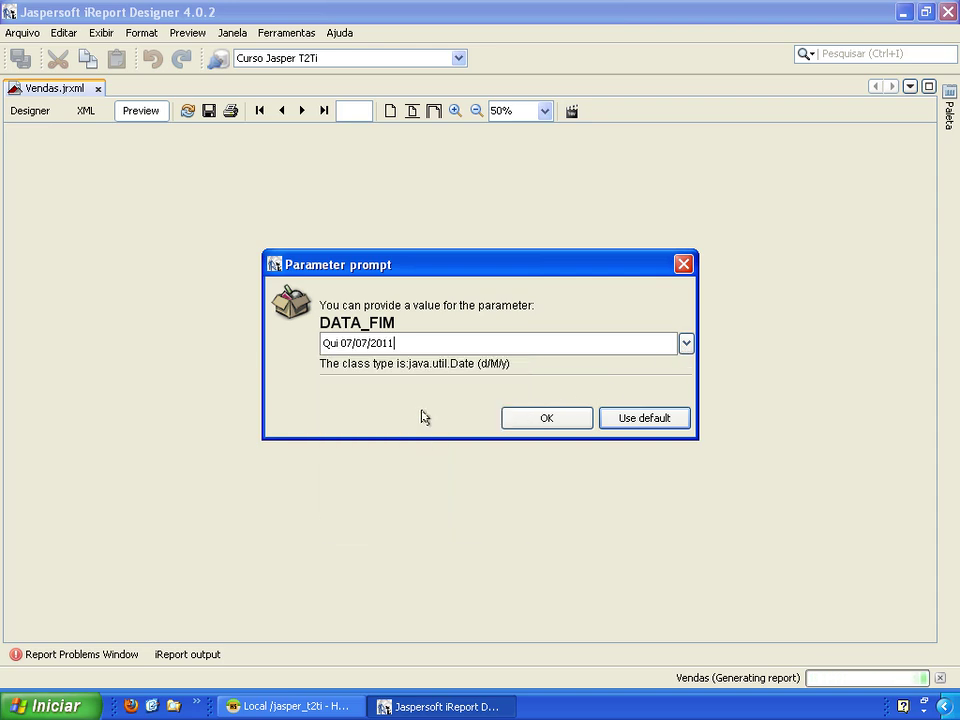
left_click(531, 420)
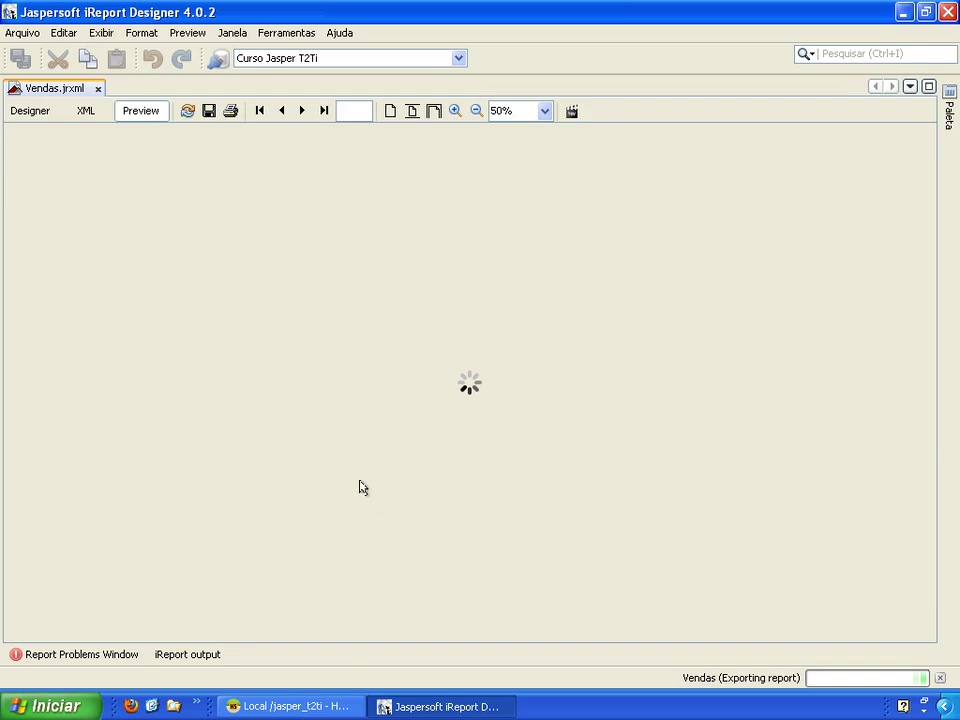
left_click_drag(926, 193, 927, 153)
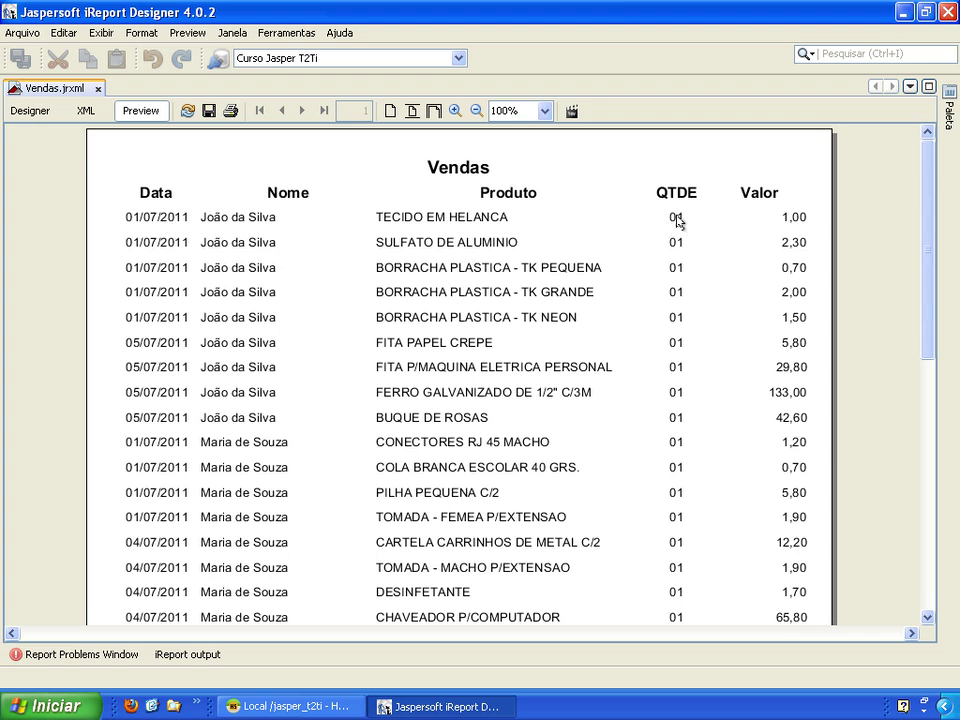
left_click_drag(924, 193, 930, 153)
Return to the report design and widen the Vendas title label on both sides, extending it to the Produto column's right edge
left_click(26, 116)
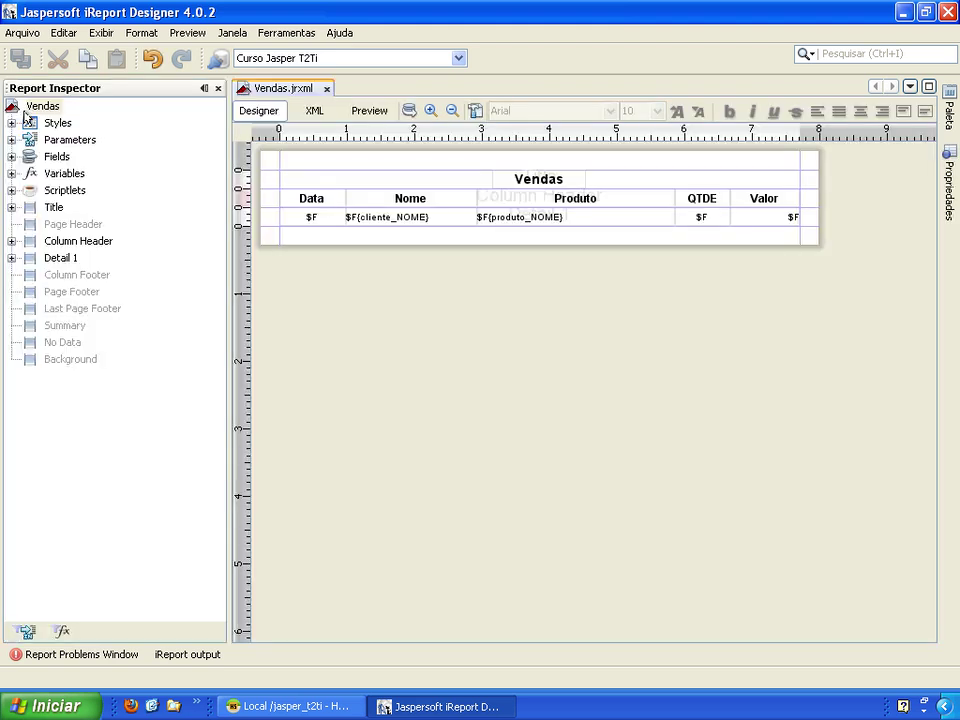
left_click(533, 185)
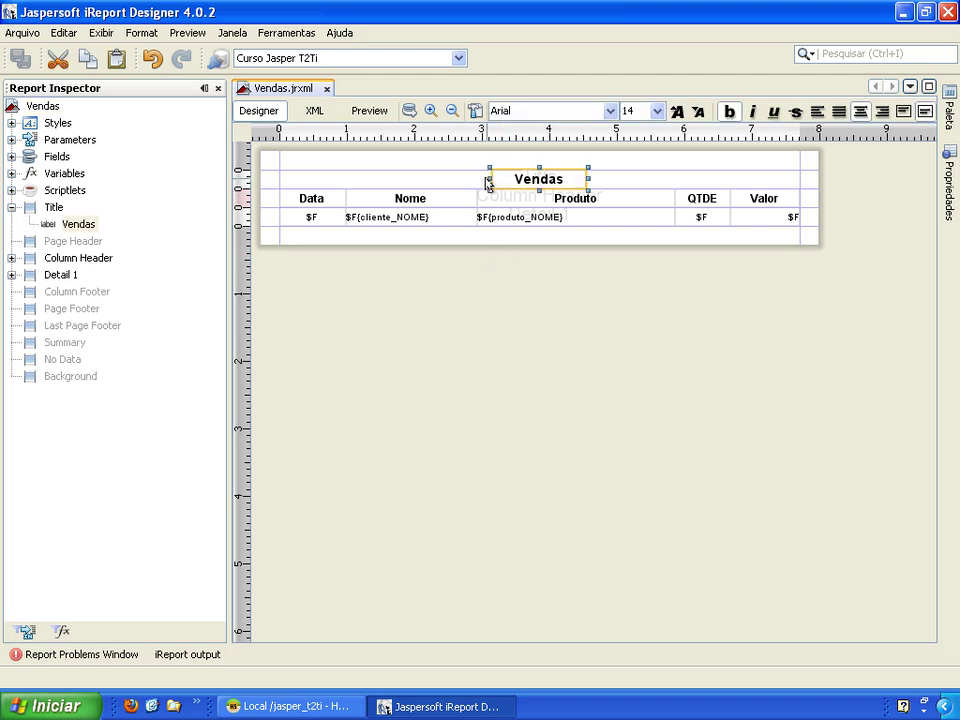
left_click_drag(491, 180, 389, 175)
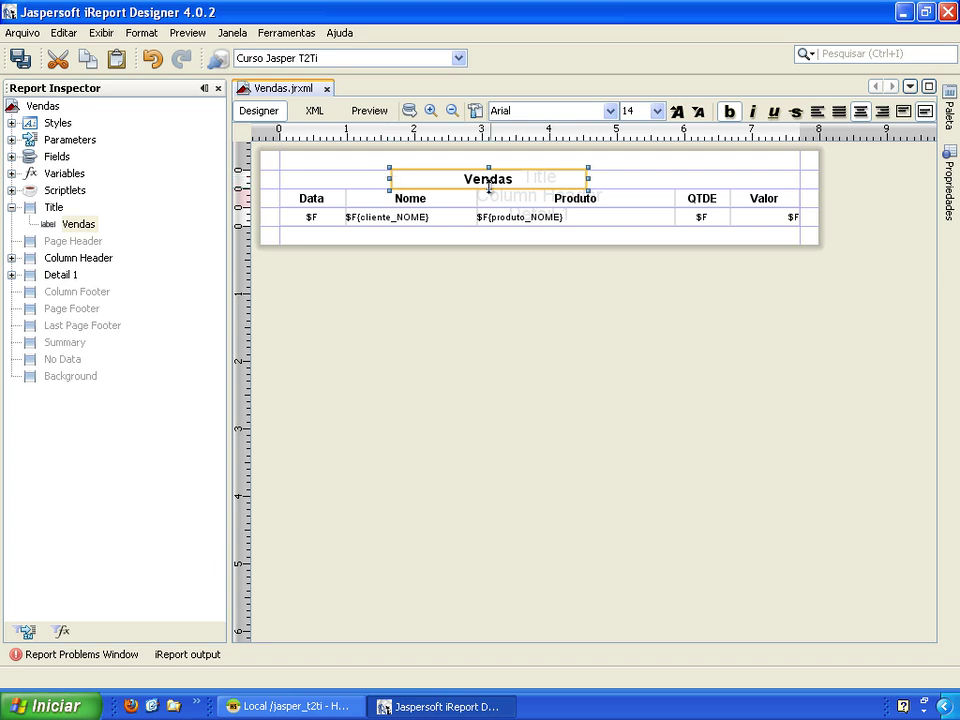
left_click_drag(587, 179, 677, 179)
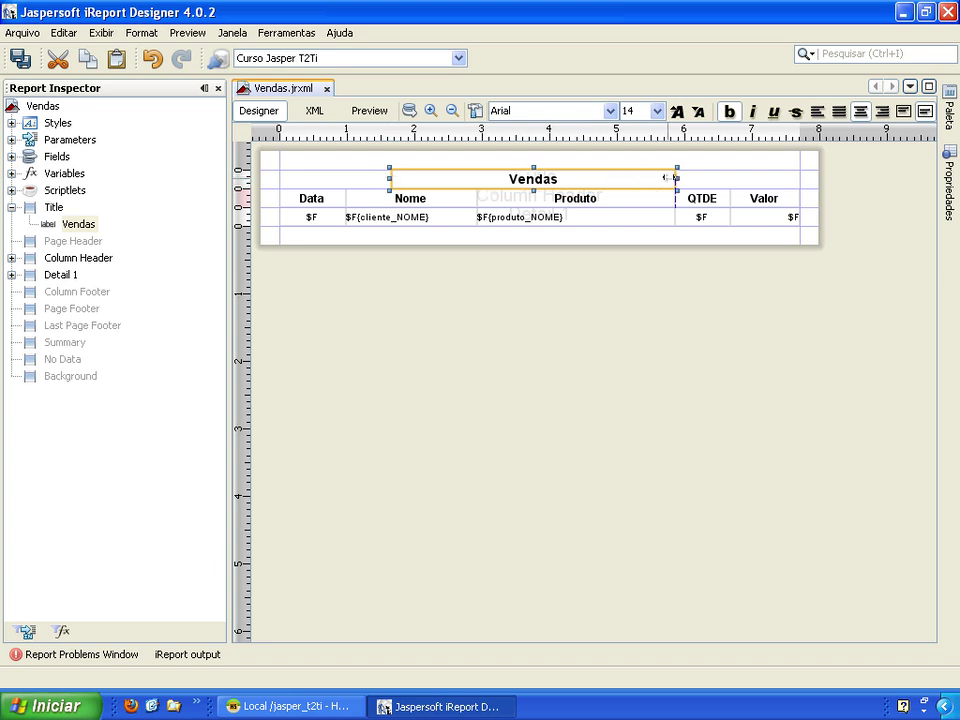
Change the title label's text to Vendas ($P{DATA_INICIO})
left_click(948, 185)
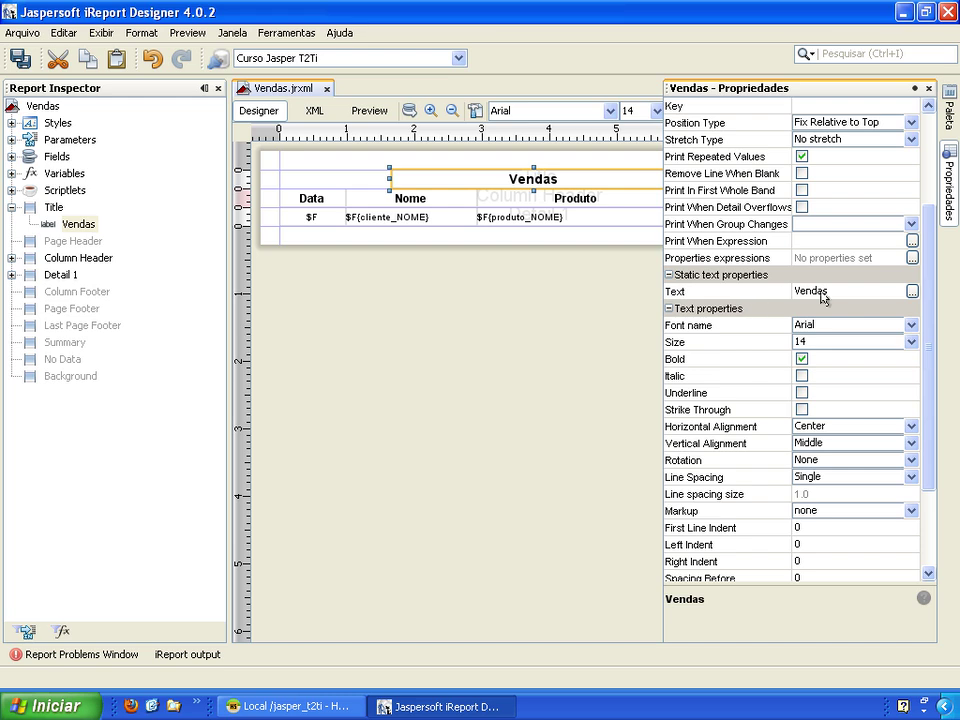
left_click(912, 291)
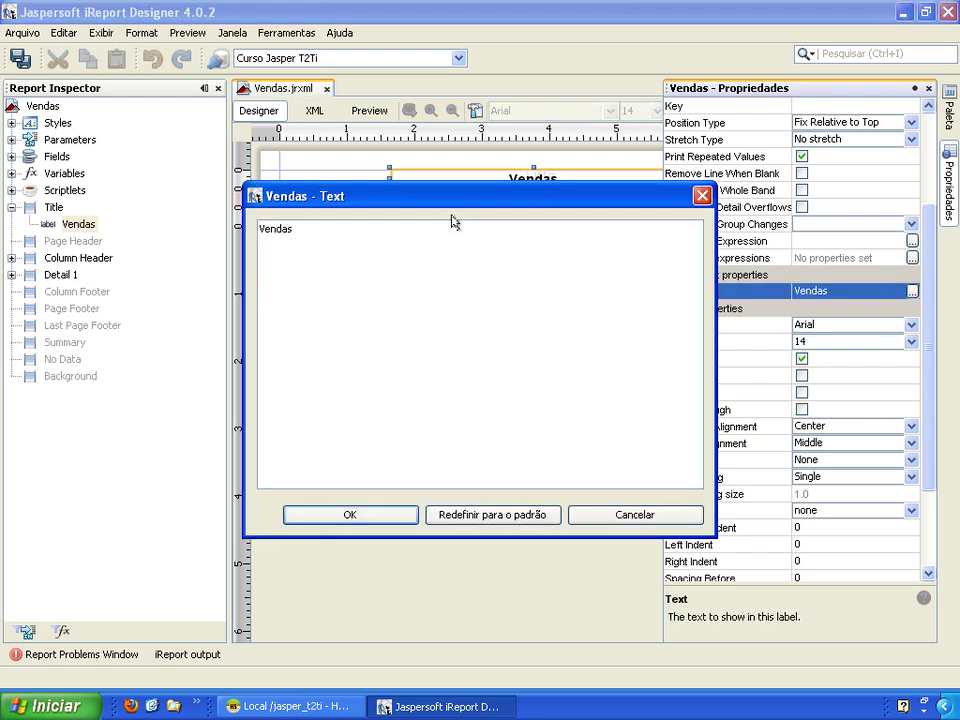
left_click_drag(455, 203, 437, 257)
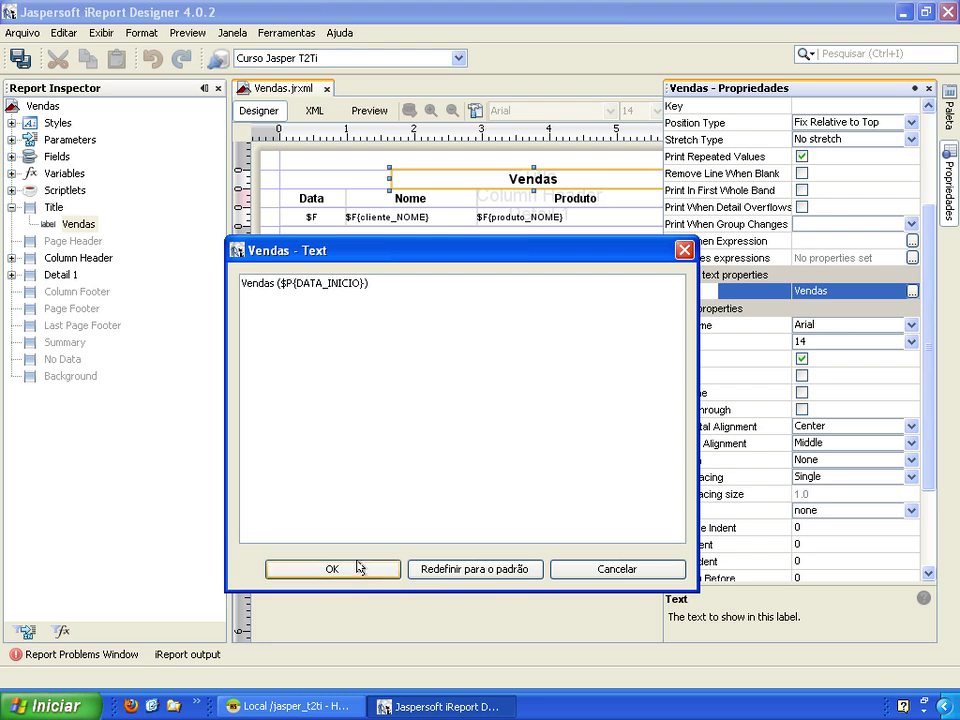
left_click(359, 568)
left_click(465, 285)
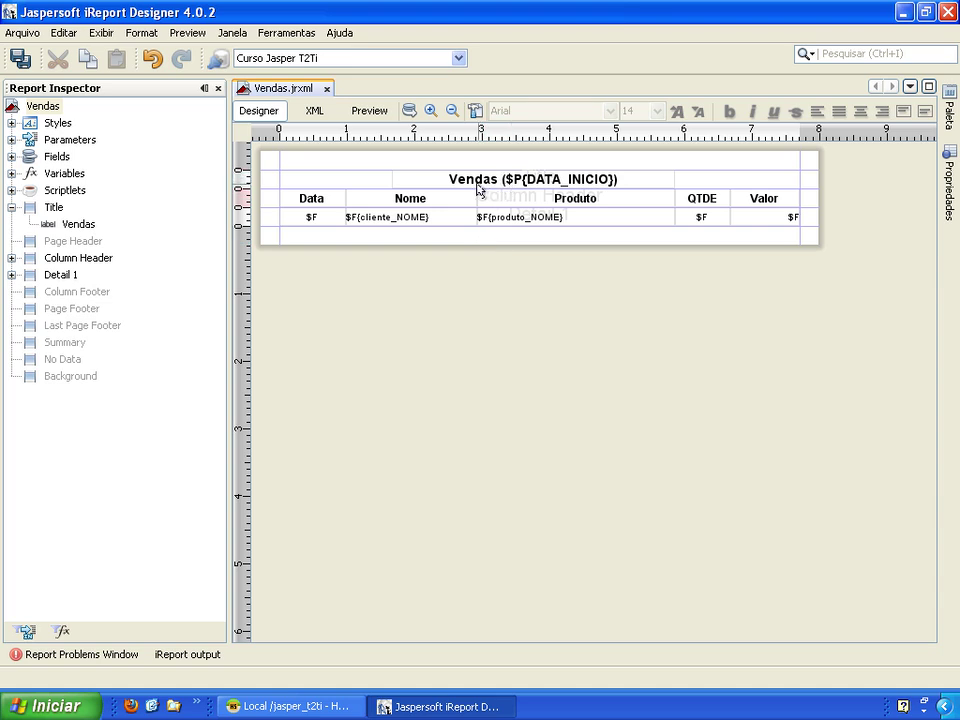
Preview the report with the DATA_INICIO and DATA_FIM values kept, check how the title prints, and return to the design
left_click(369, 112)
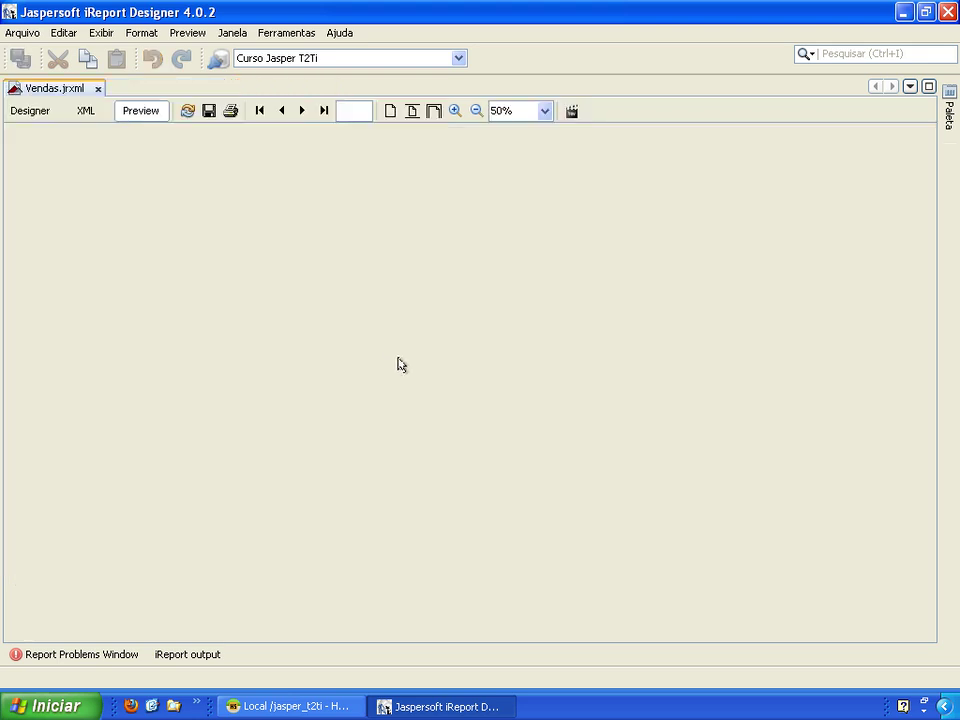
left_click(540, 420)
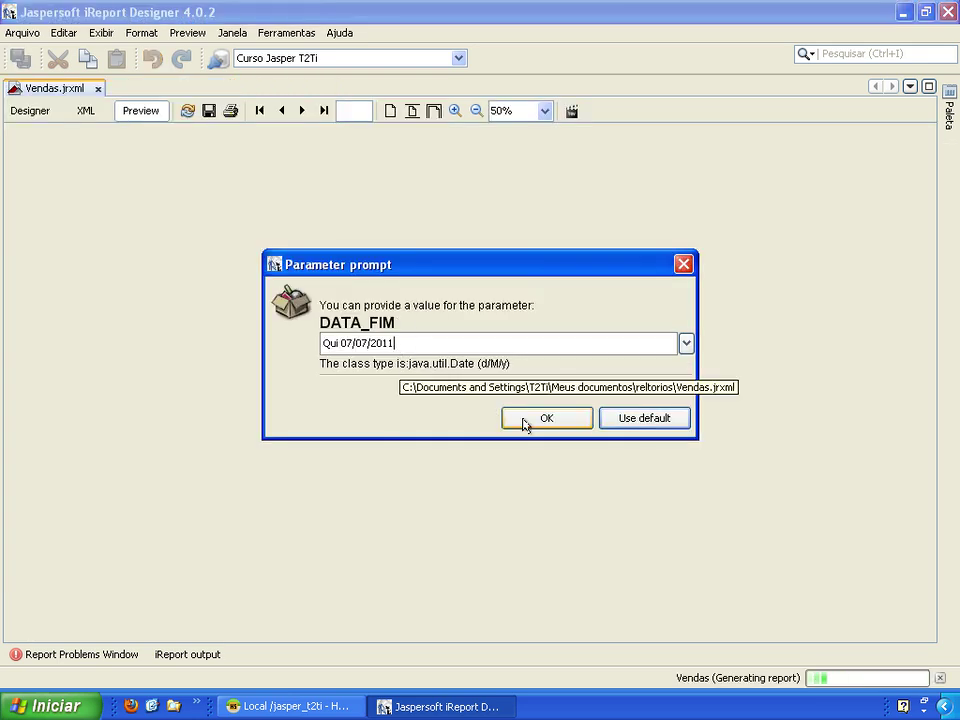
left_click(546, 420)
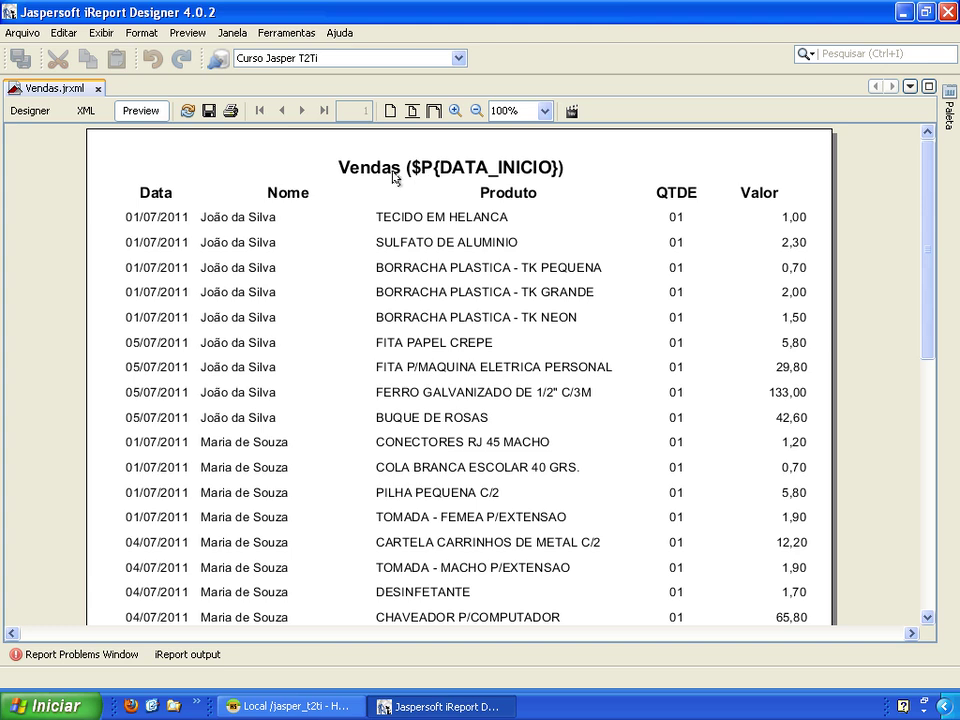
left_click(30, 111)
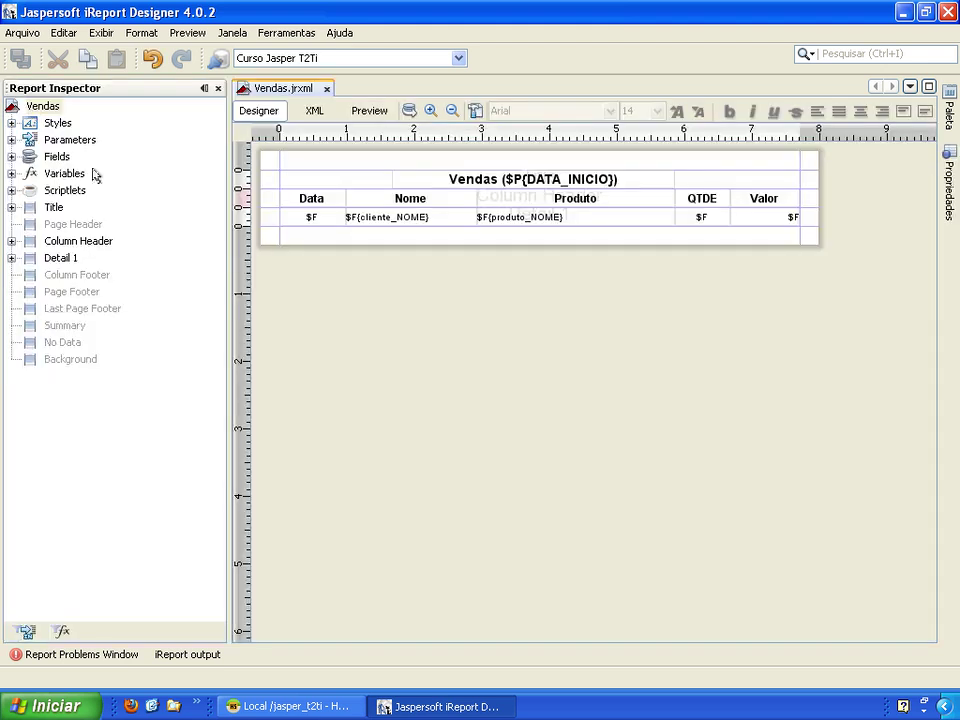
Transform the title label Vendas ($P{DATA_INICIO}) from static text into a Text Field and show its properties
left_click(488, 185)
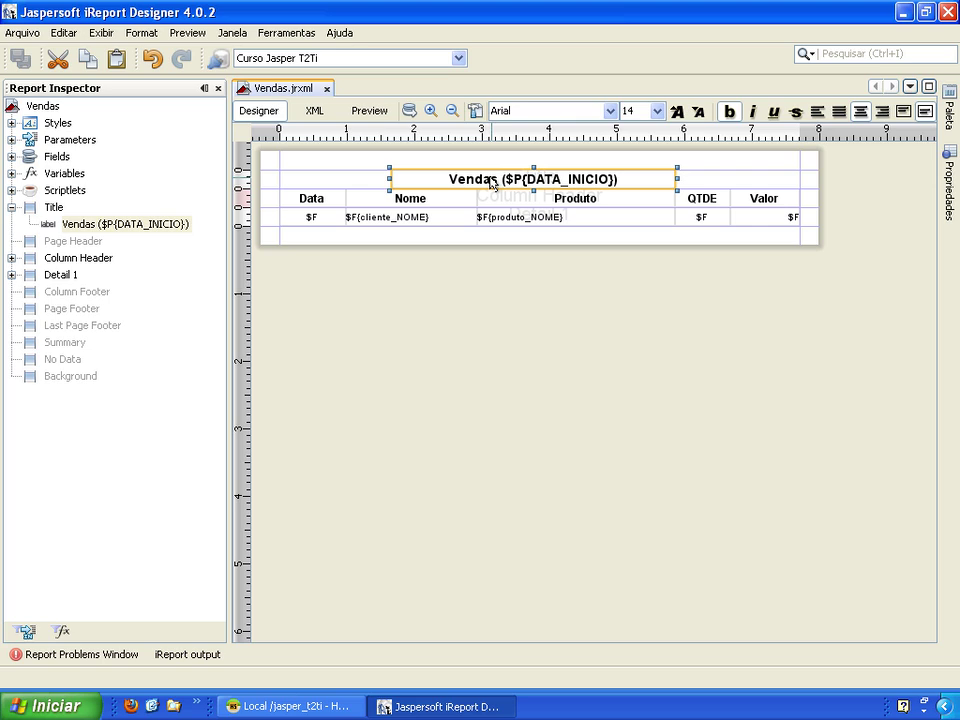
left_click(948, 116)
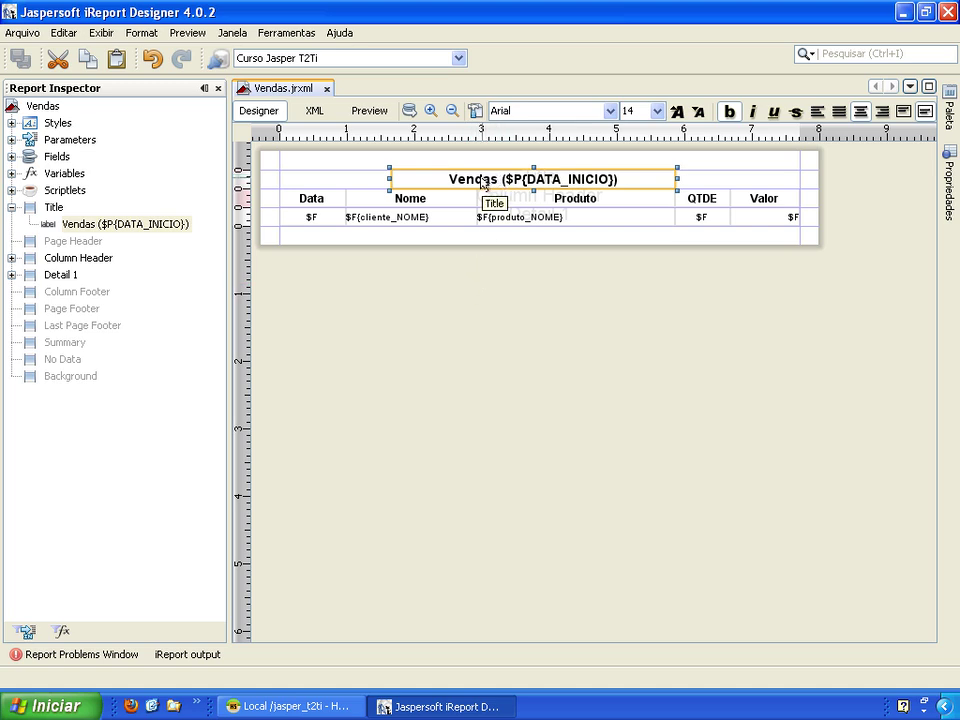
right_click(482, 182)
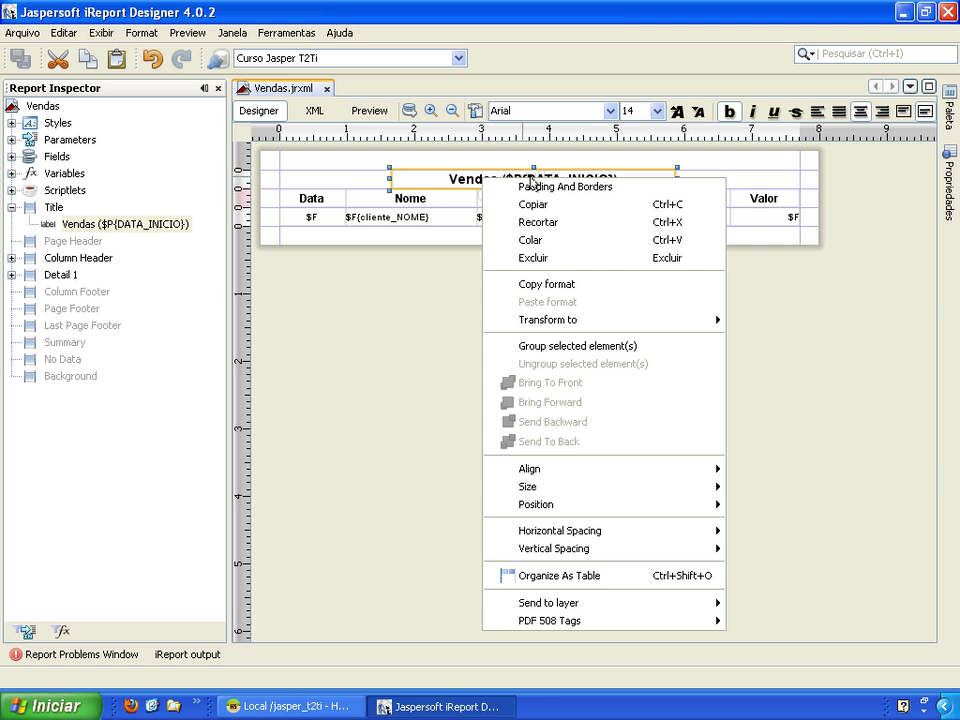
mouse_move(564, 323)
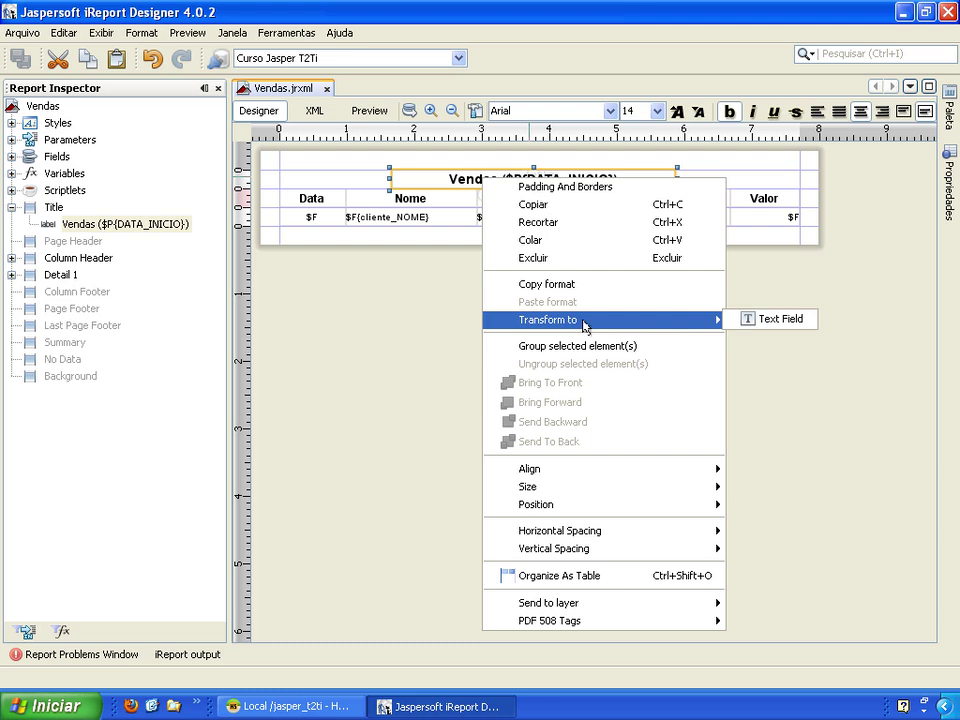
left_click(768, 324)
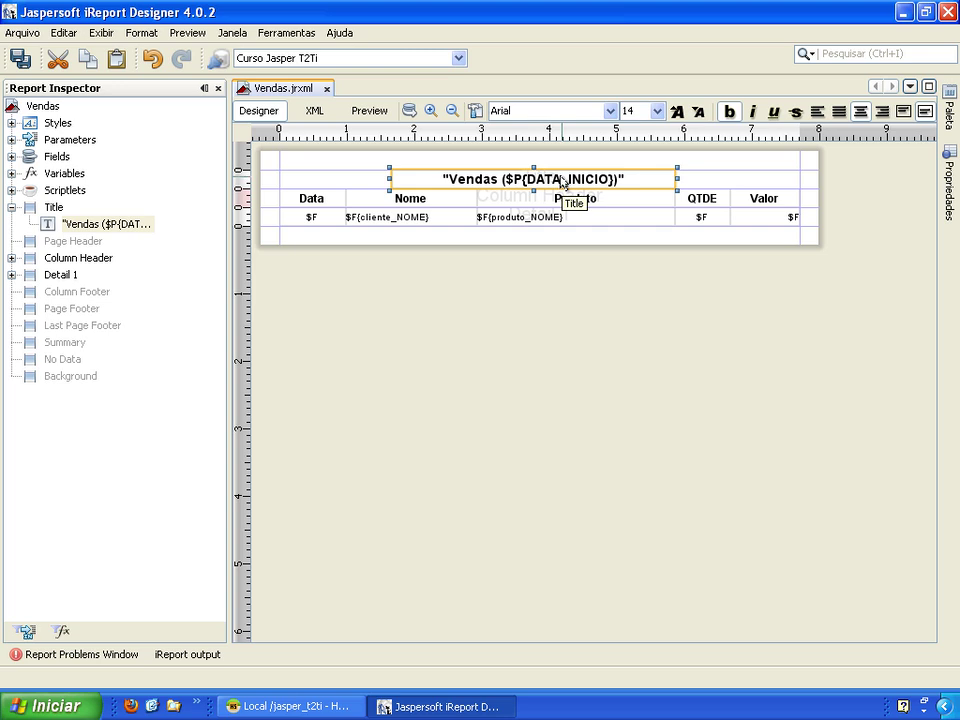
left_click(948, 190)
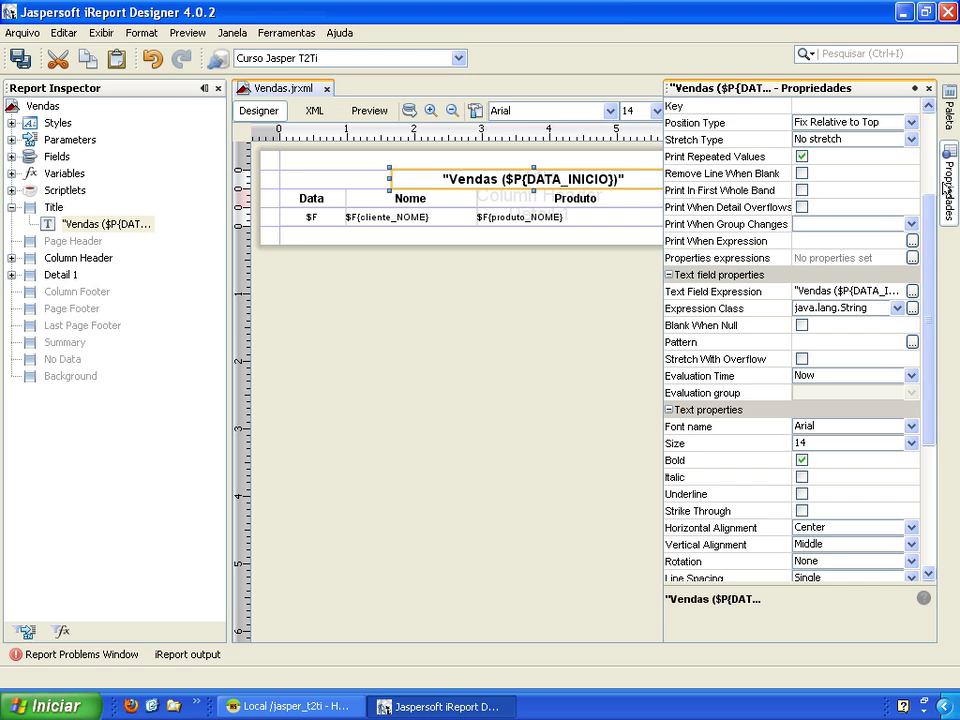
Preview the converted title with DATA_INICIO at 01/07/2011 and DATA_FIM at 07/07/2011, then return to the design
left_click(362, 116)
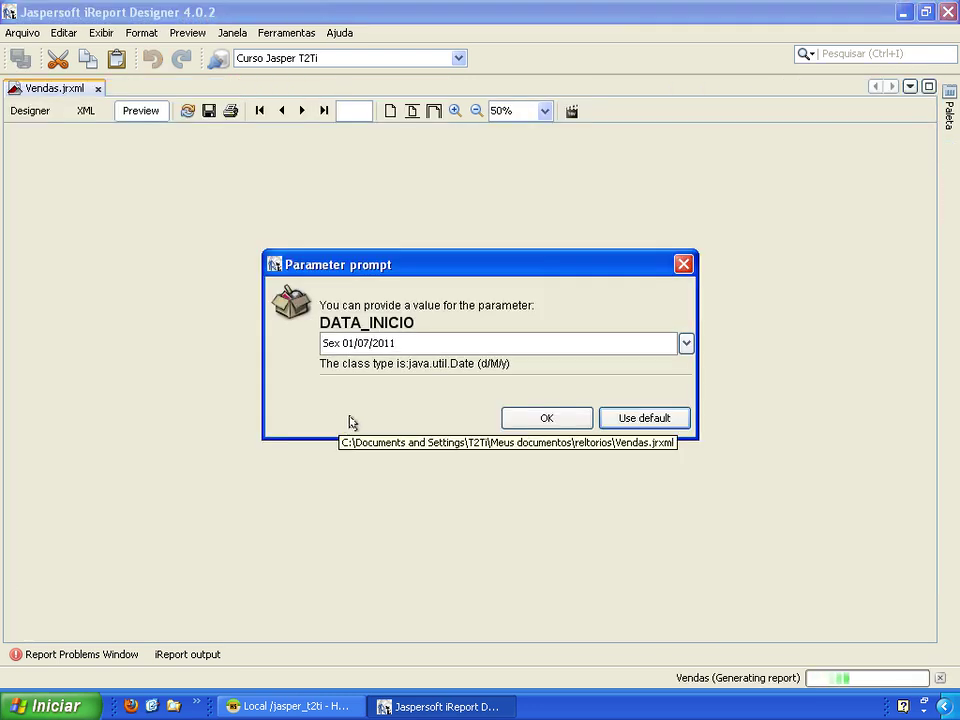
left_click(535, 418)
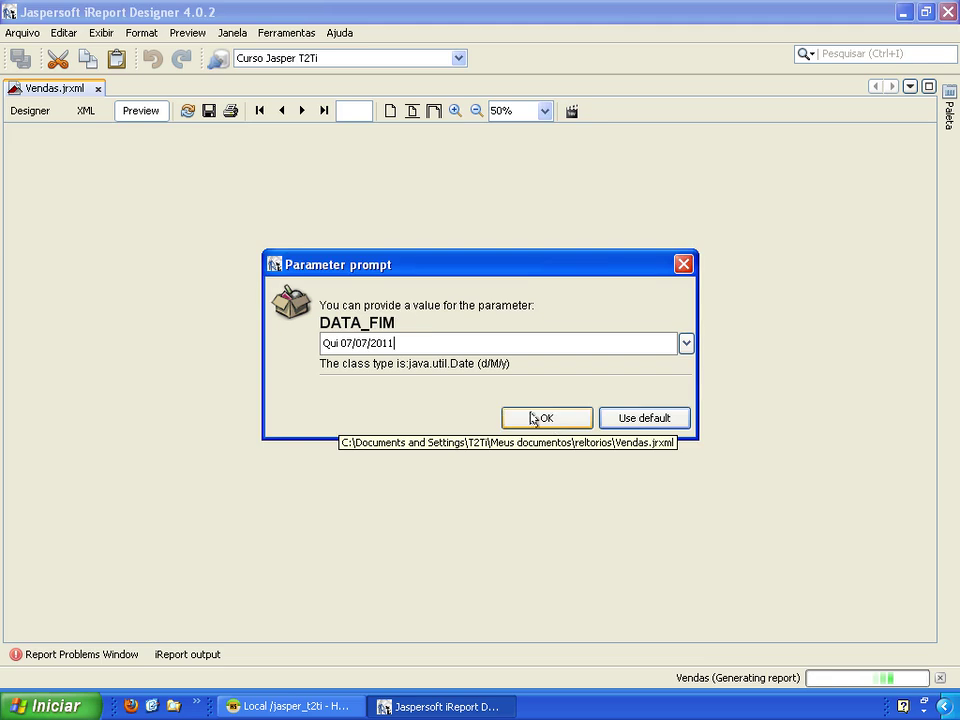
left_click(538, 420)
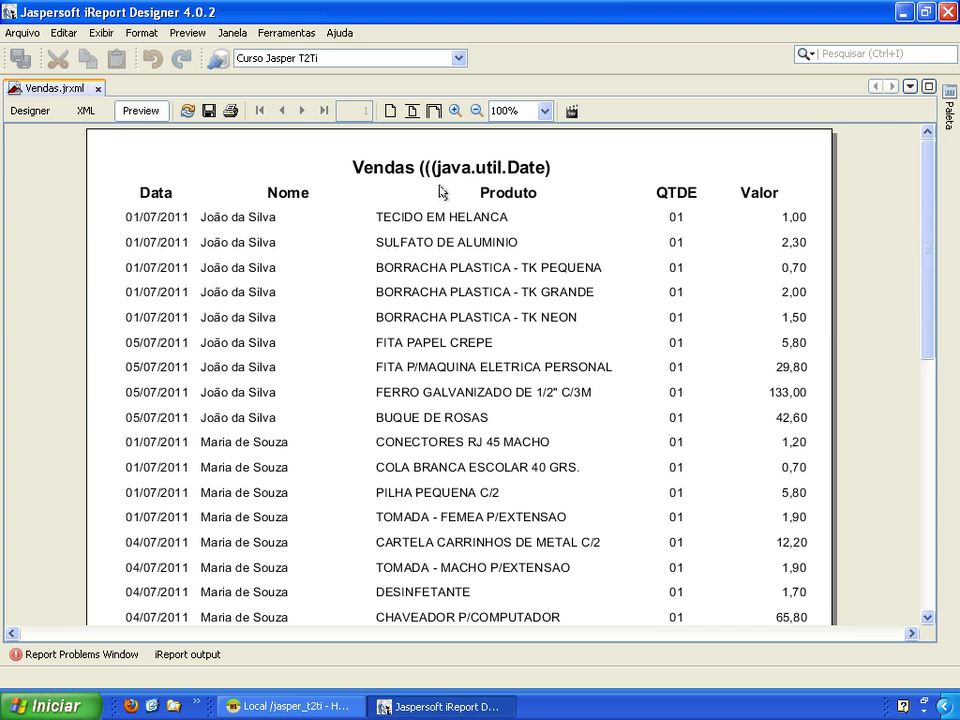
left_click(30, 111)
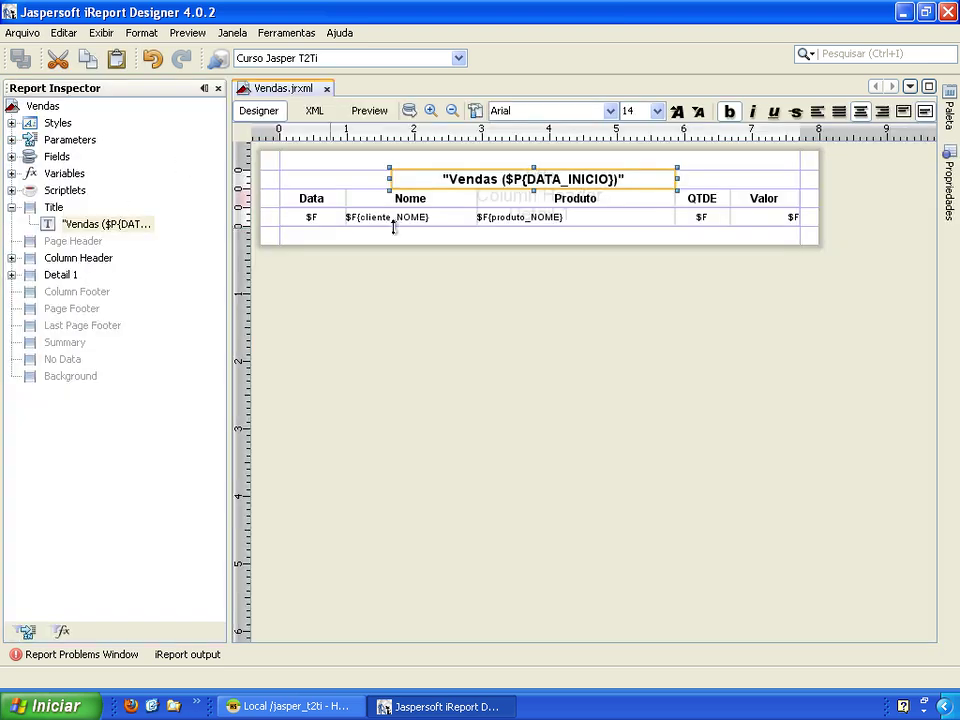
Edit the title text field's expression and insert SimpleDateFormat between the opening parenthesis and $P{DATA_INICIO}
left_click(948, 172)
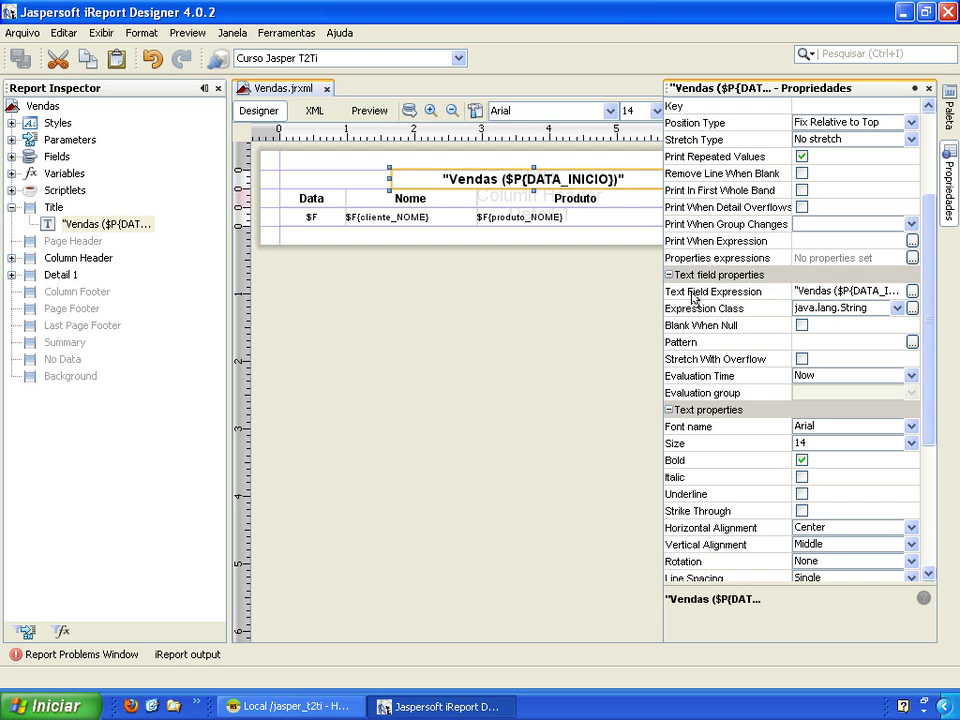
left_click(910, 293)
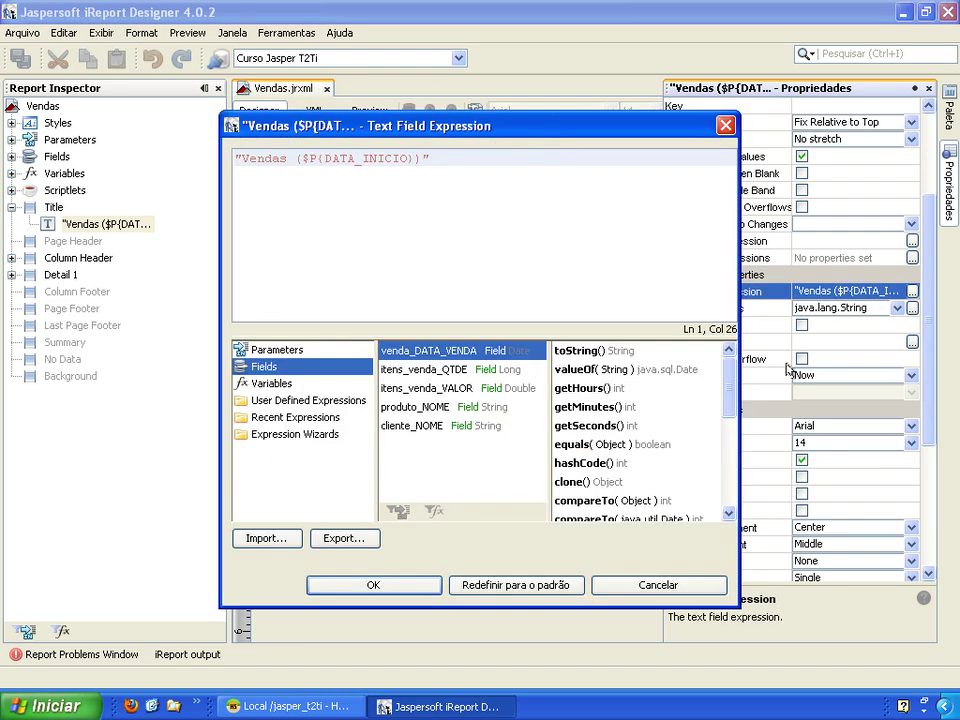
left_click_drag(527, 126, 483, 126)
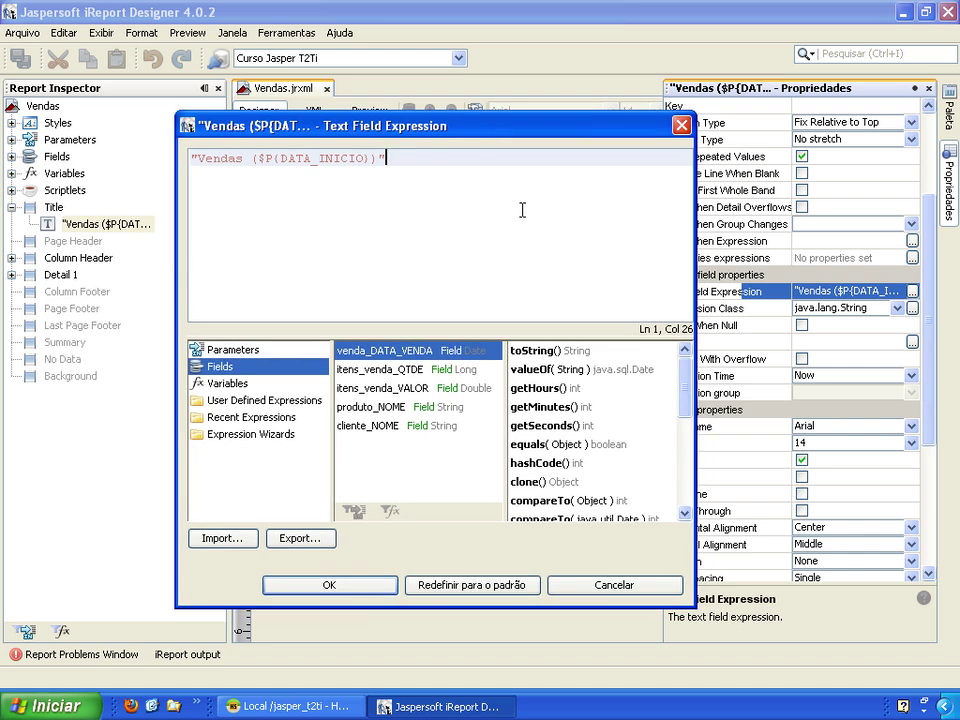
key("Left")
key("Left")
key("Left")
key("Left")
key("Left")
key("Left")
key("Left")
key("Left")
key("Left")
key("Left")
key("Left")
key("Left")
key("Left")
key("Left")
key("Left")
key("Left")
key("Left")
key("Left")
key("Right")
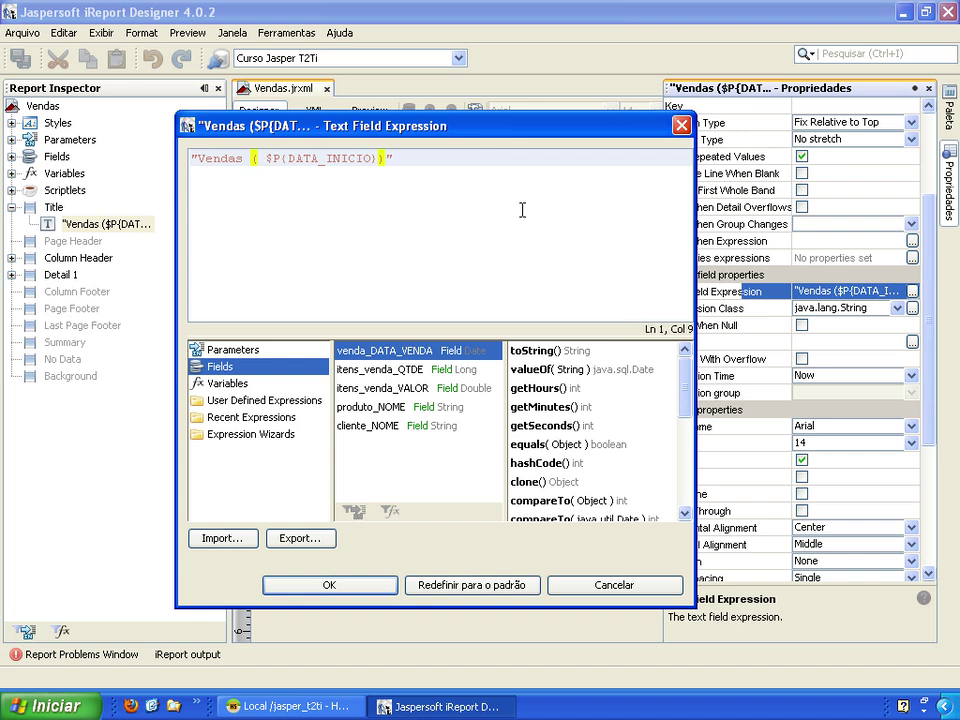
type("s")
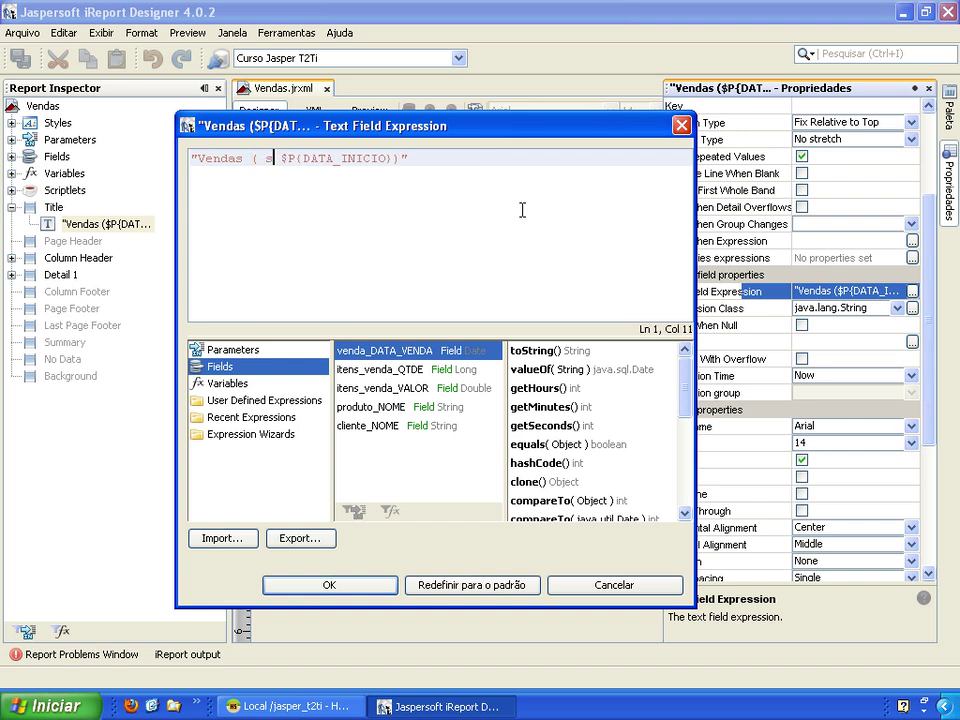
key("BackSpace")
type("SimpleDat")
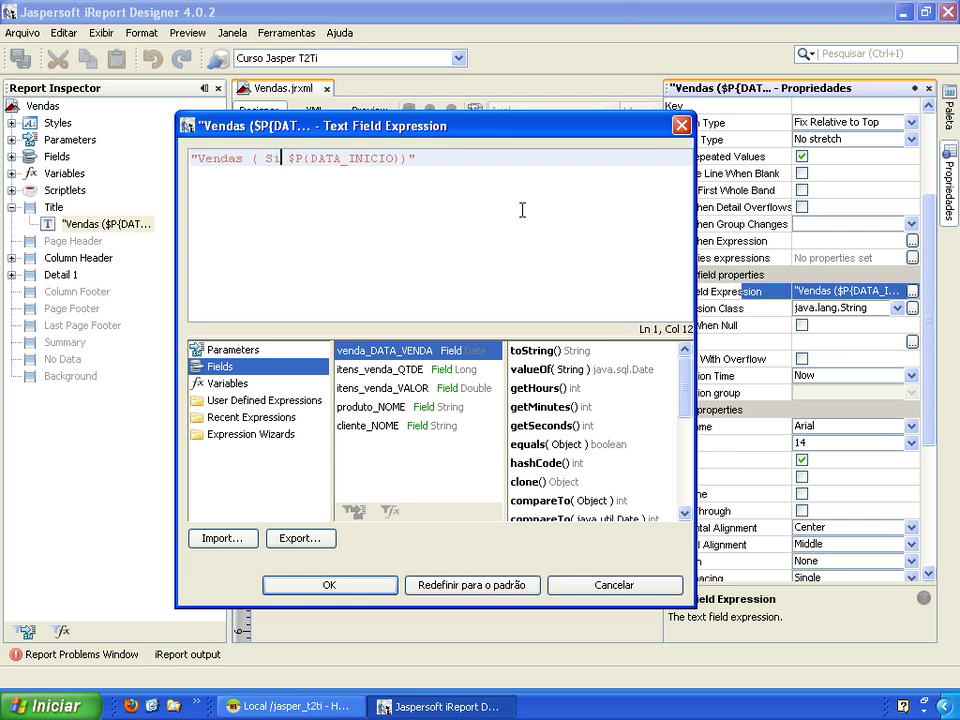
type("eForm")
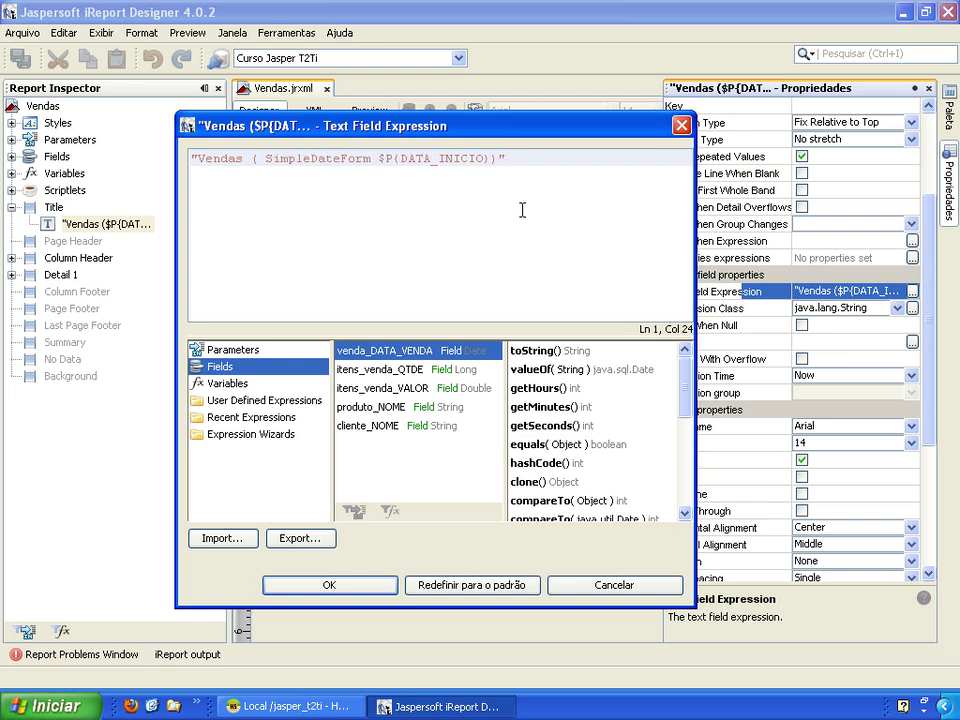
key("ctrl+space")
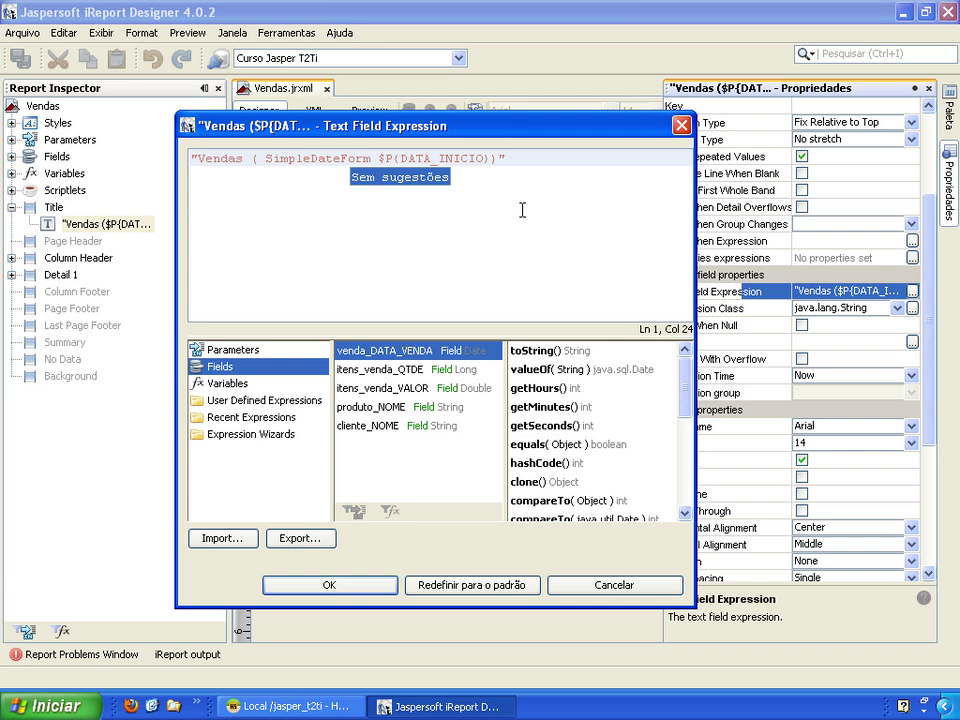
type("at")
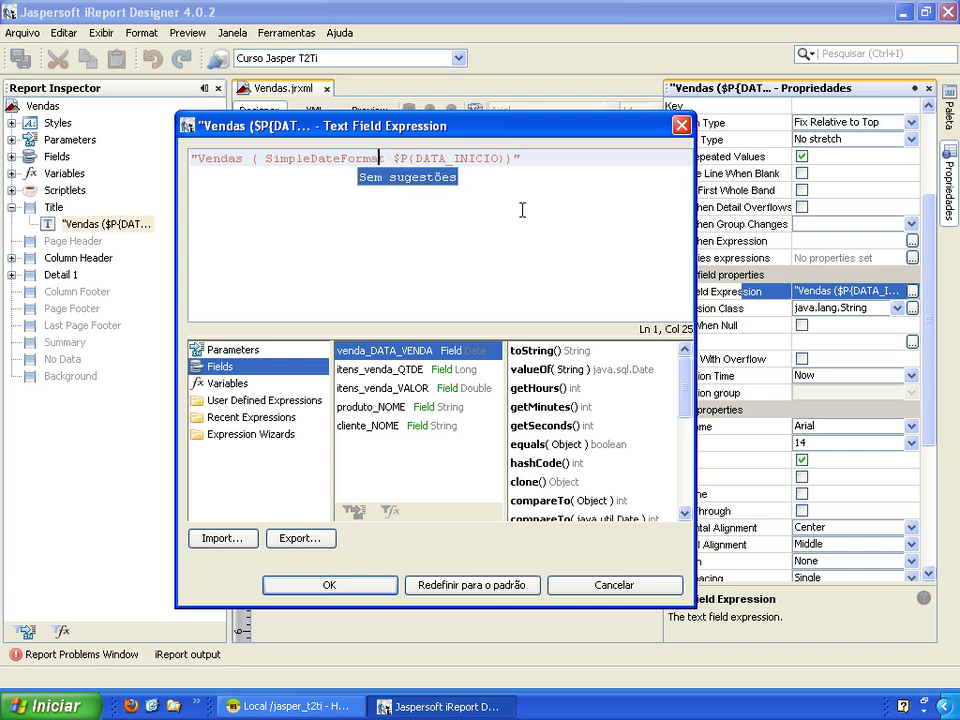
Add the keyword new before SimpleDateFormat in the title expression
key("Left")
key("Left")
key("Left")
key("Left")
key("Left")
key("Left")
key("Left")
key("Left")
key("Left")
key("Left")
key("Left")
key("Left")
key("Left")
key("Left")
key("Left")
key("Left")
type("new")
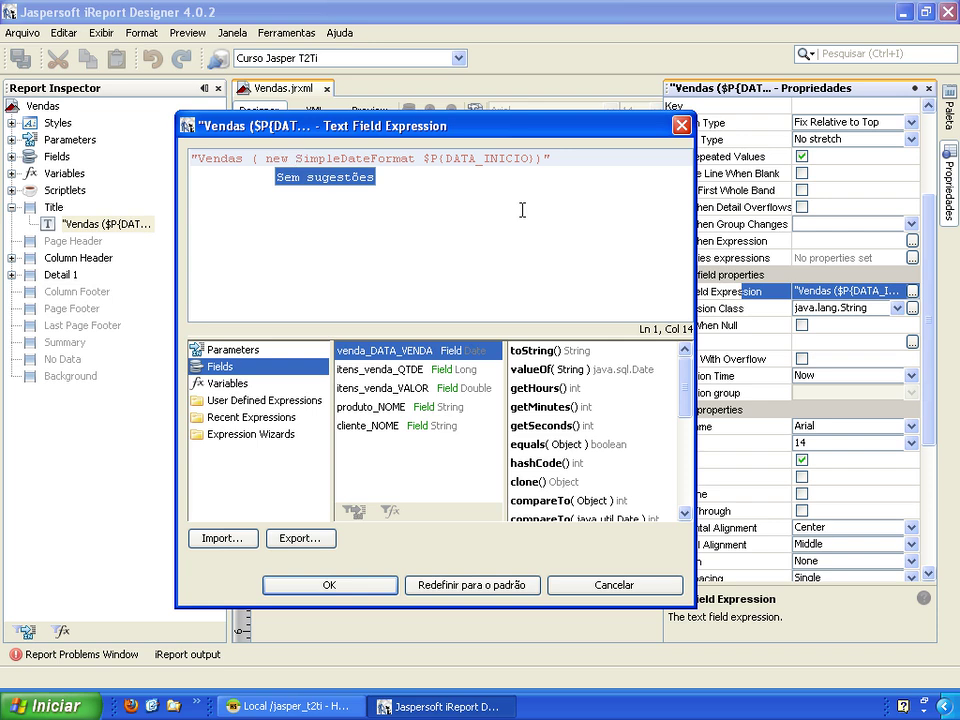
Make "Vendas (" a separate string literal at the start of the title expression and remove the closing quotation mark at its end
key("Left")
key("Left")
key("Left")
key("Left")
key("Left")
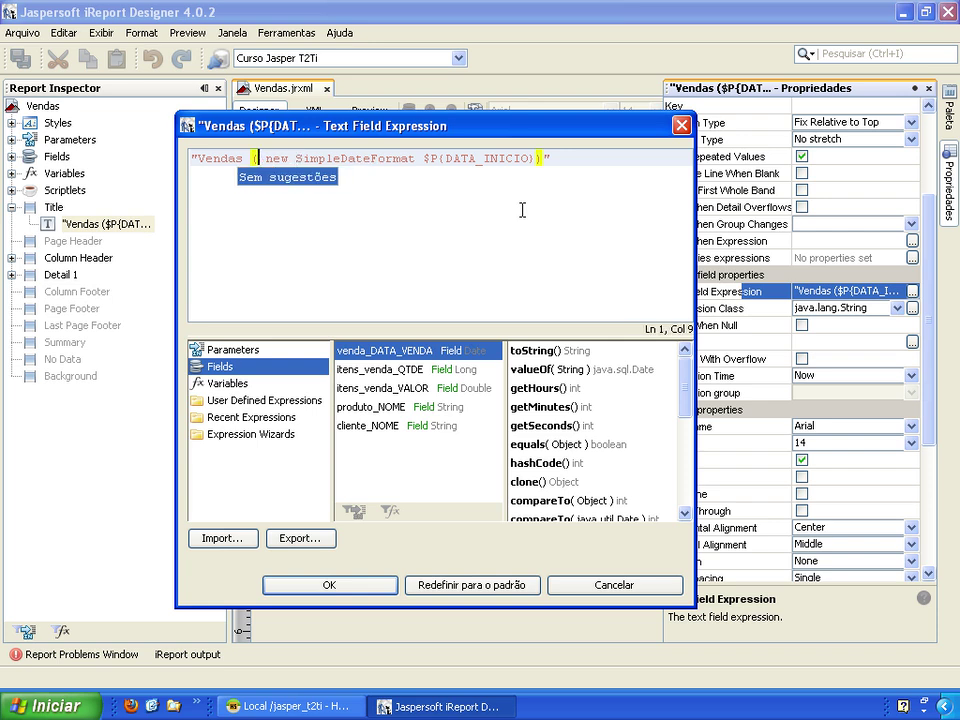
key("Left")
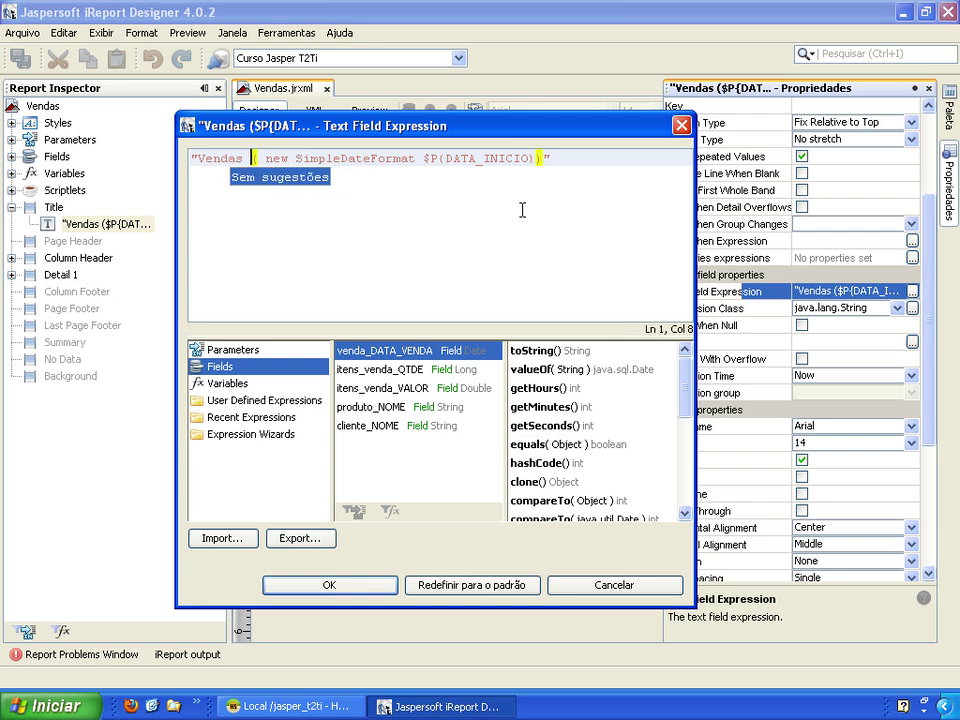
type("\"")
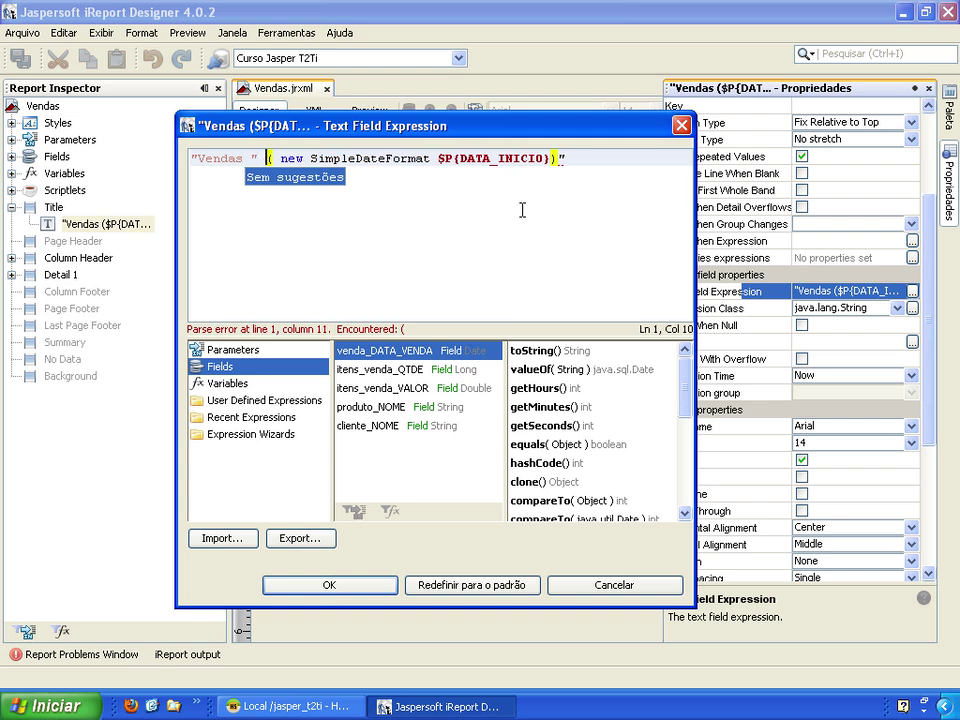
key("Left")
key("Left")
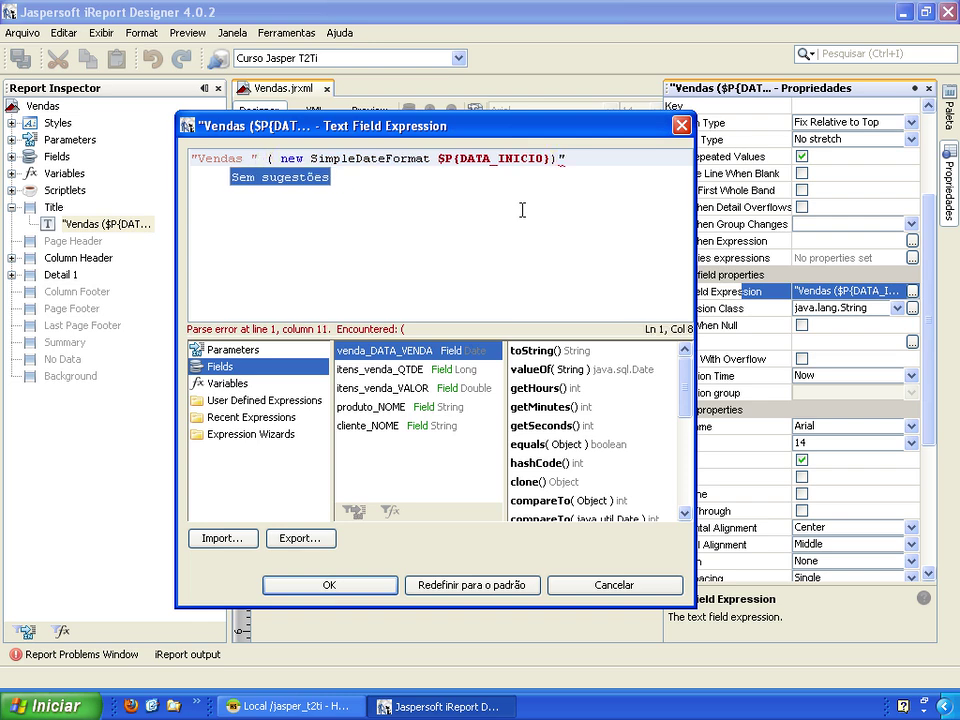
type("(")
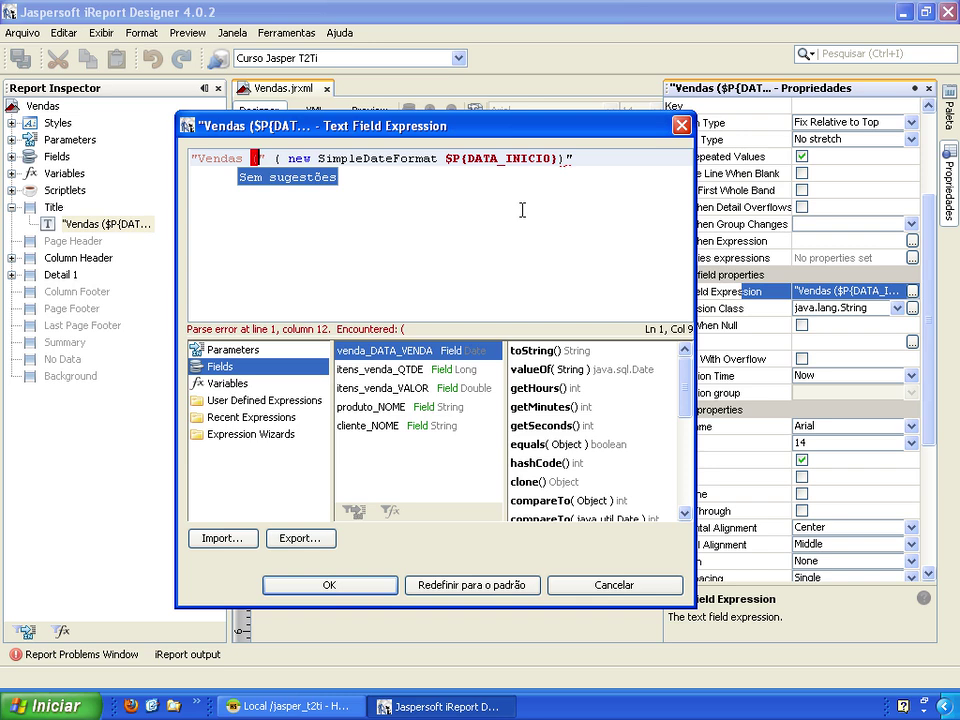
key("End")
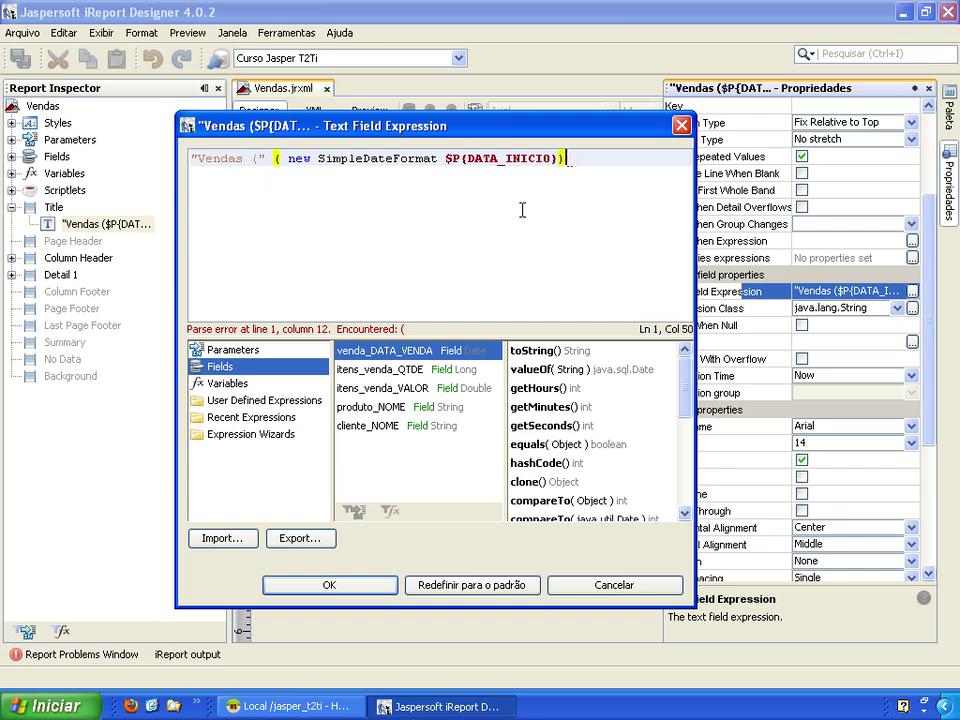
Delete the extra opening parenthesis before new SimpleDateFormat in the title expression
key("Left")
key("Left")
key("Left")
key("Left")
key("Left")
key("Left")
key("Left")
key("Left")
key("Left")
key("Left")
key("Left")
key("Left")
key("Left")
key("Left")
key("Left")
key("Left")
key("Left")
key("Left")
key("Left")
key("Left")
key("Delete")
key("BackSpace")
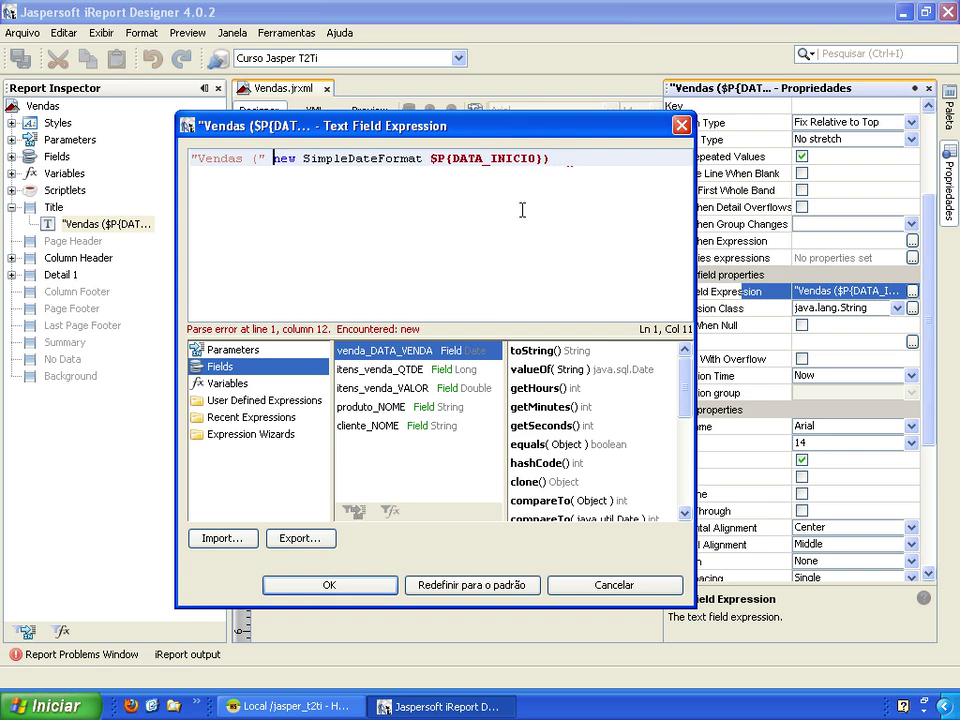
Give SimpleDateFormat in the title expression the parenthesised pattern argument "dd/MM/yyyy"
key("Right")
key("Right")
key("Right")
key("Right")
key("Right")
key("Right")
key("Right")
key("Right")
key("Right")
key("Right")
key("Right")
key("Right")
key("Right")
key("Right")
key("Right")
key("Right")
key("Right")
key("Right")
key("Right")
type("()")
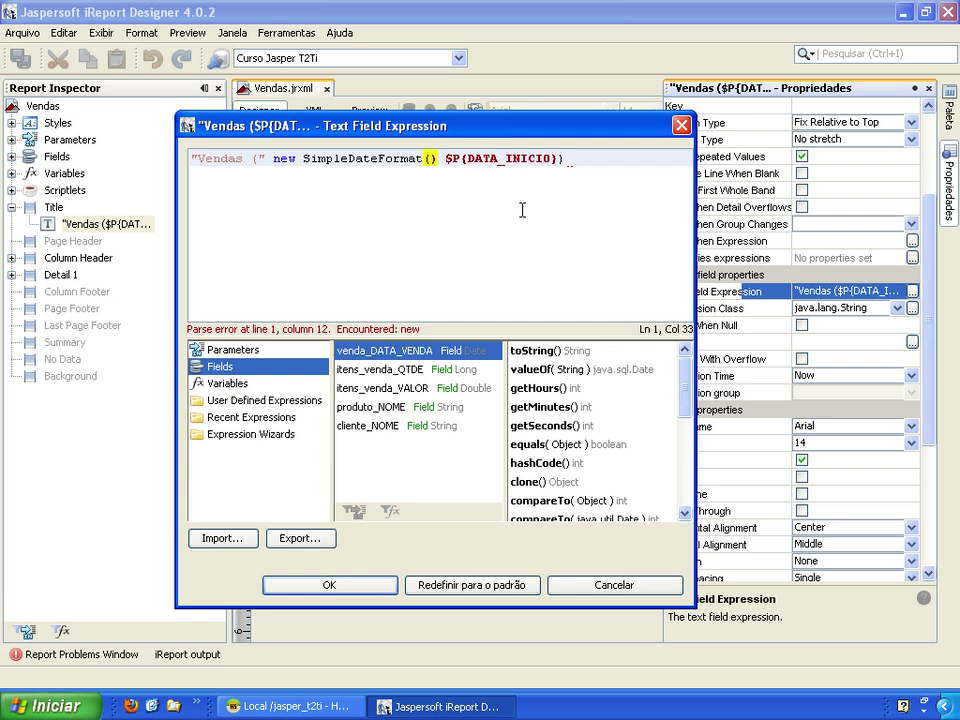
type("\"")
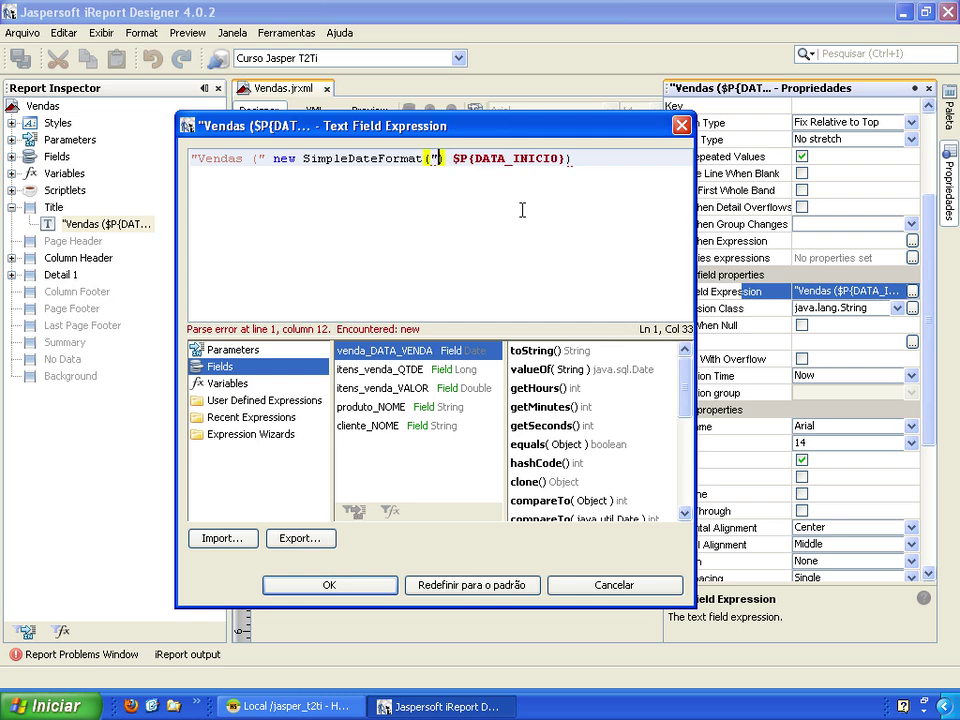
type("\"")
key("Left")
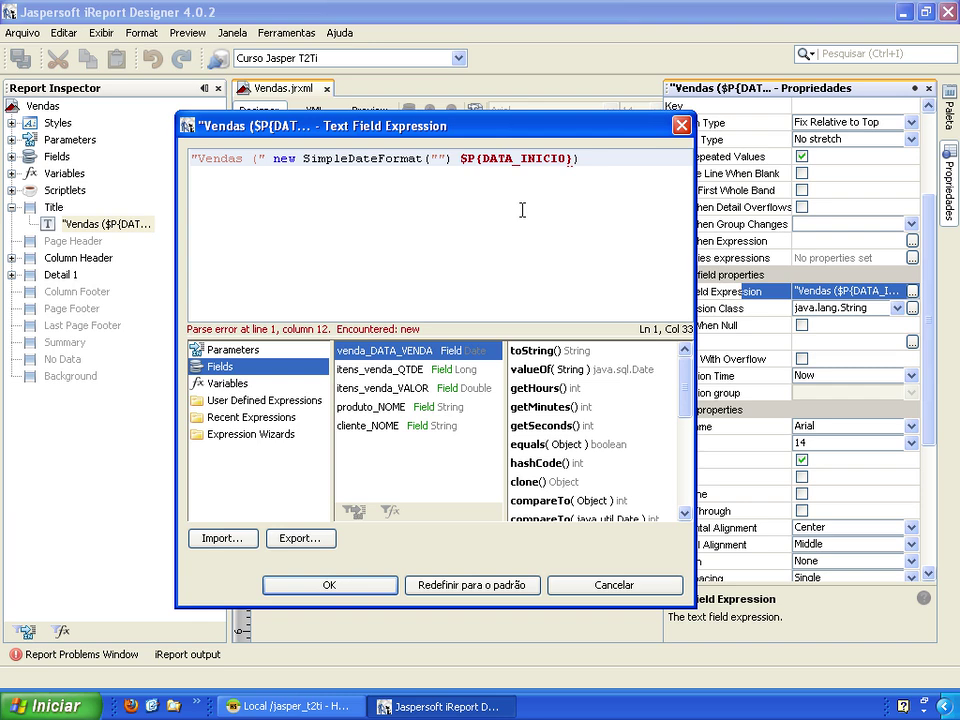
type("dd")
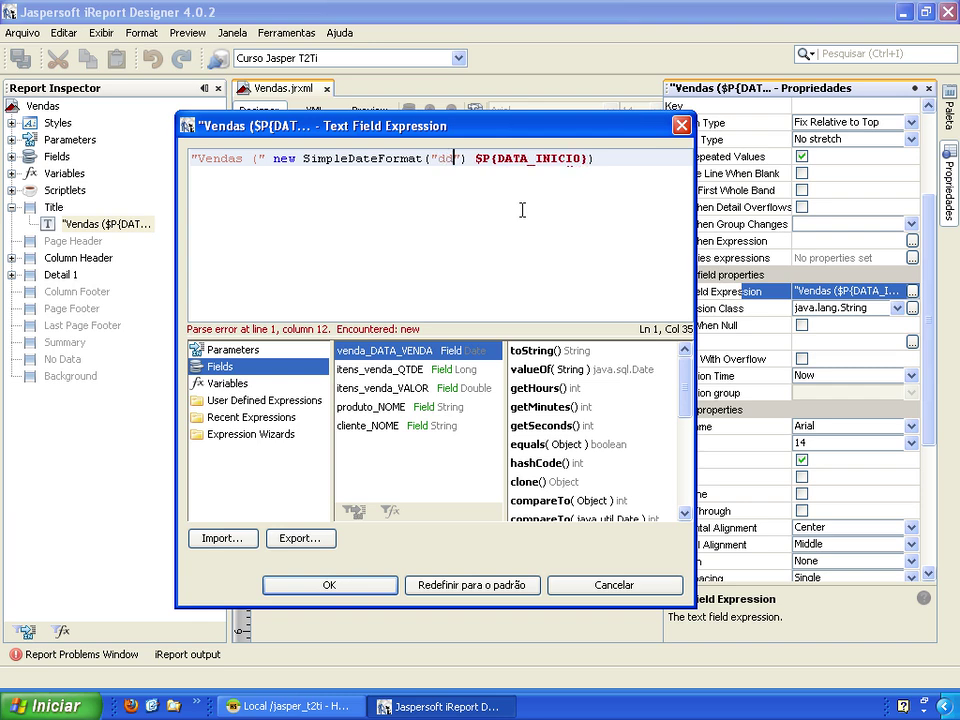
type("/MM")
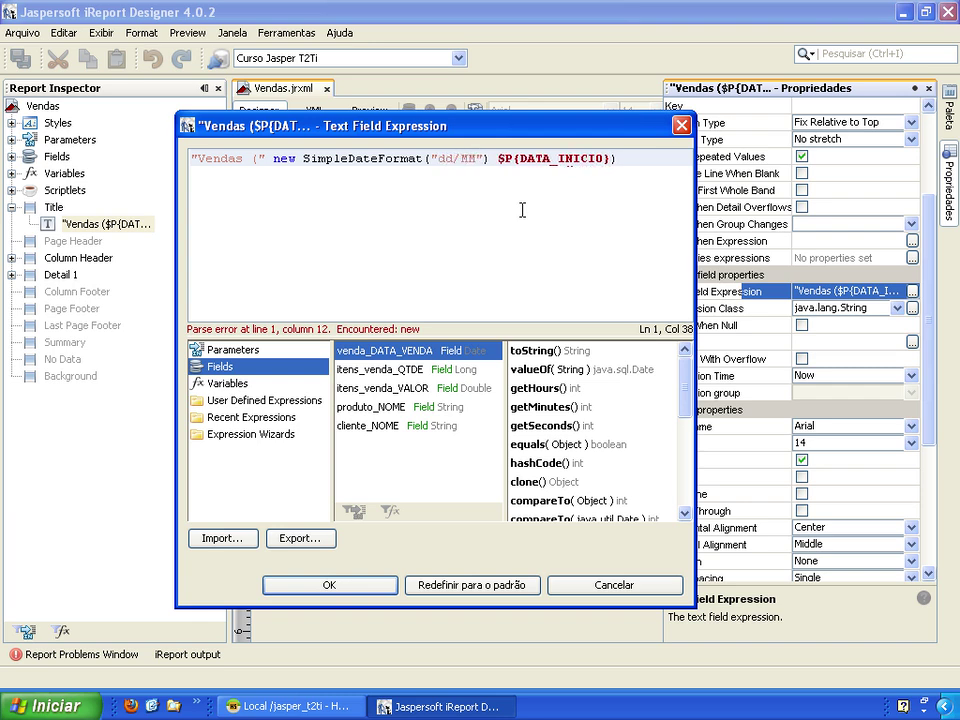
type("/yyyy")
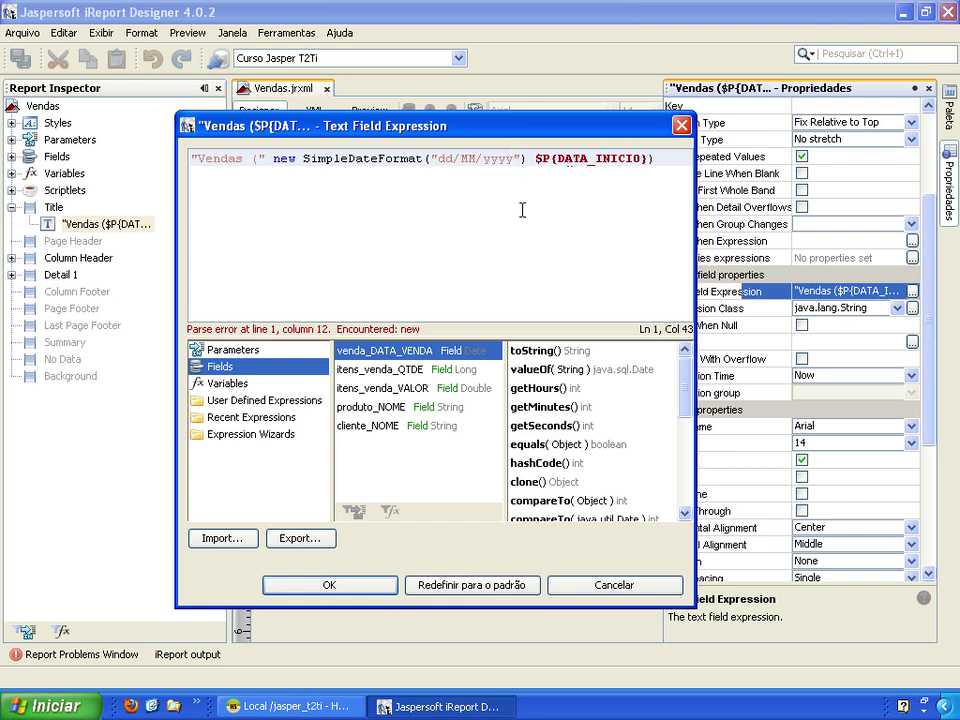
Chain a .format() call after the date pattern so that it encloses $P{DATA_INICIO}, with the closing parenthesis at the end
key("Right")
key("Right")
type(".format(")
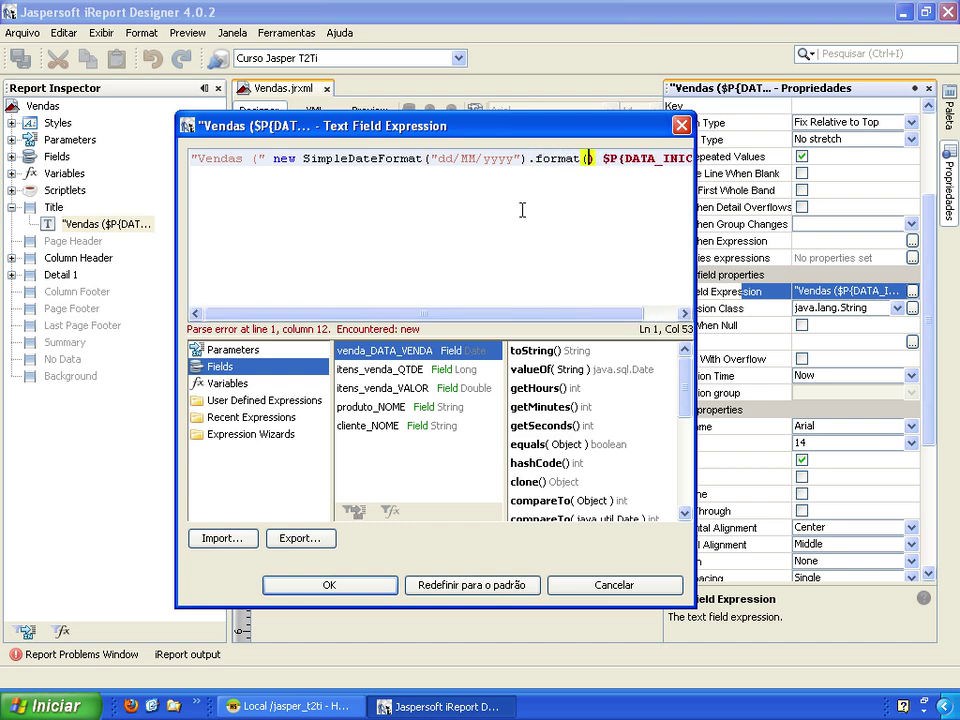
key("Delete")
key("Delete")
key("End")
type(")")
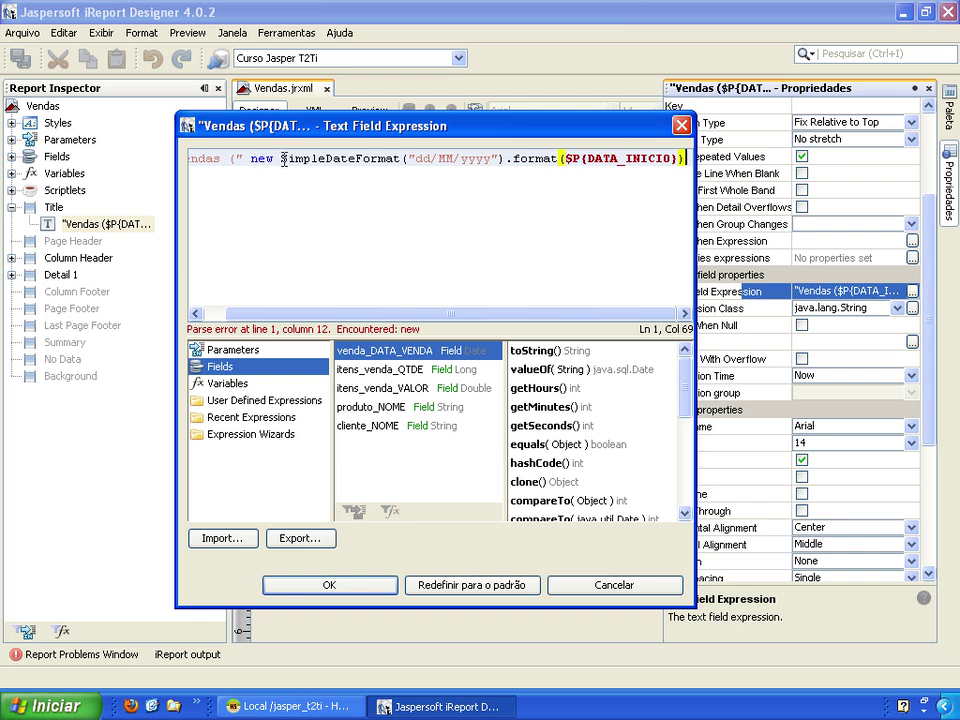
Concatenate "Vendas (" with the new SimpleDateFormat call using a + operator and apply the title expression
left_click_drag(281, 159, 400, 159)
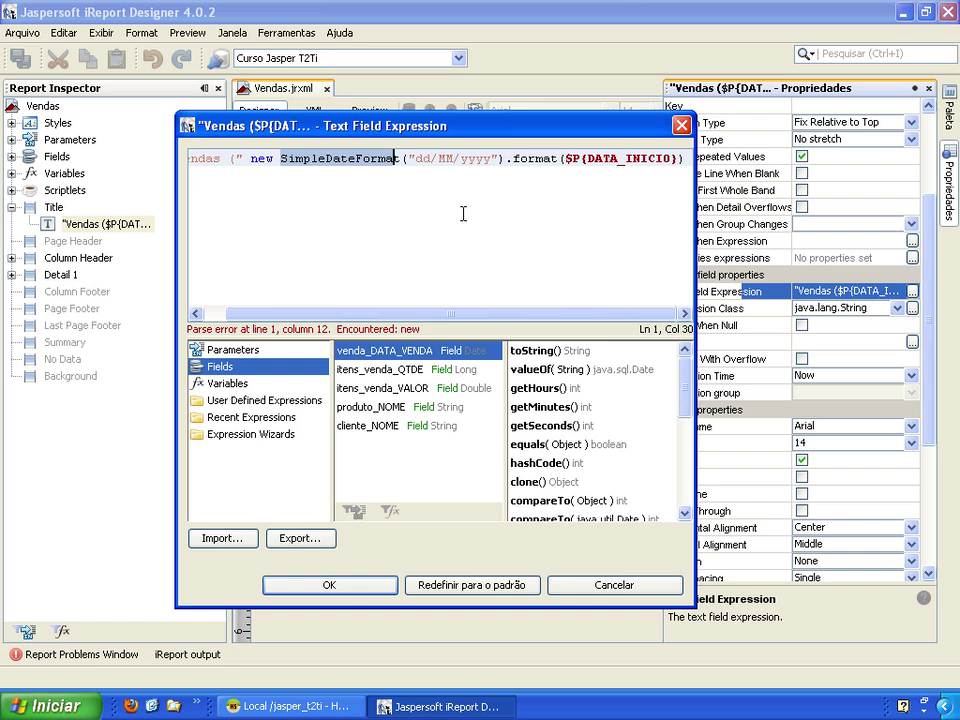
key("ctrl+Left")
key("ctrl+Left")
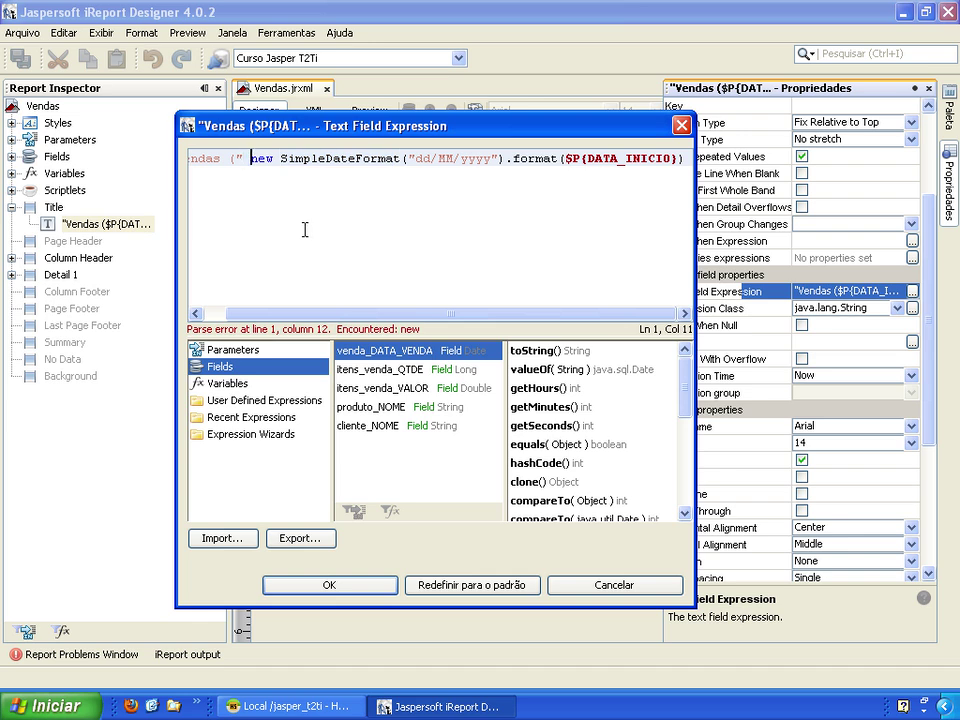
type("+")
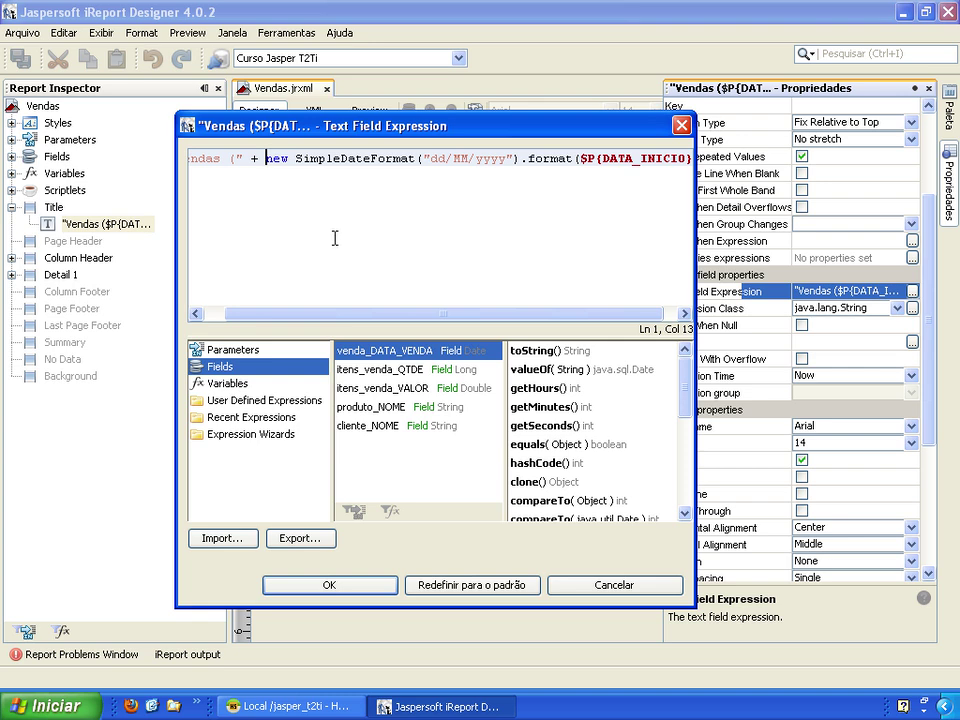
left_click_drag(264, 314, 243, 318)
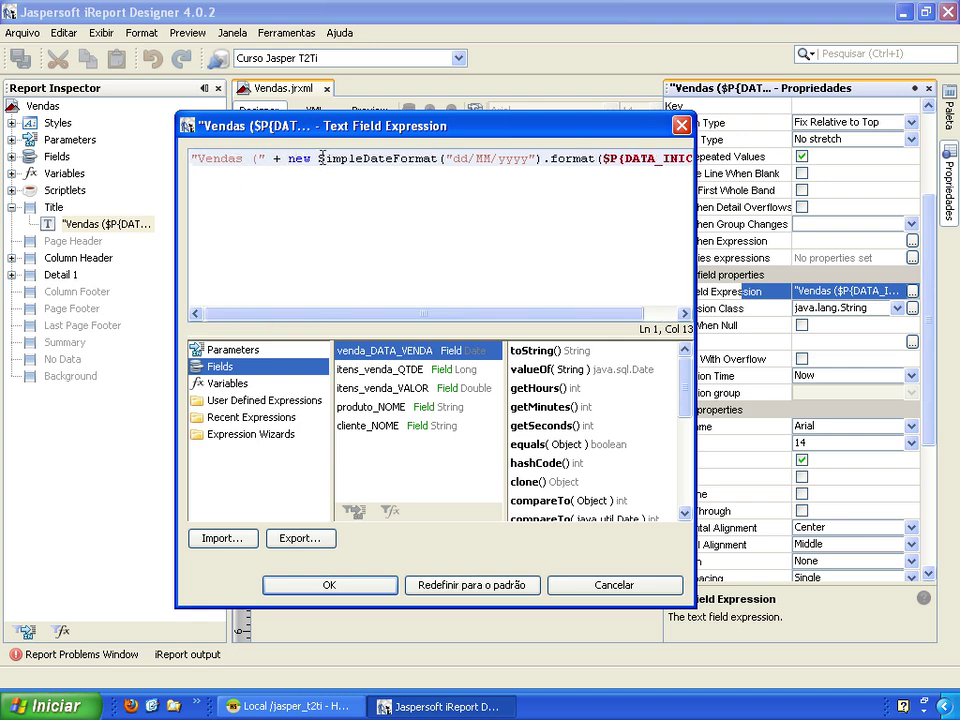
left_click(582, 160)
left_click(331, 587)
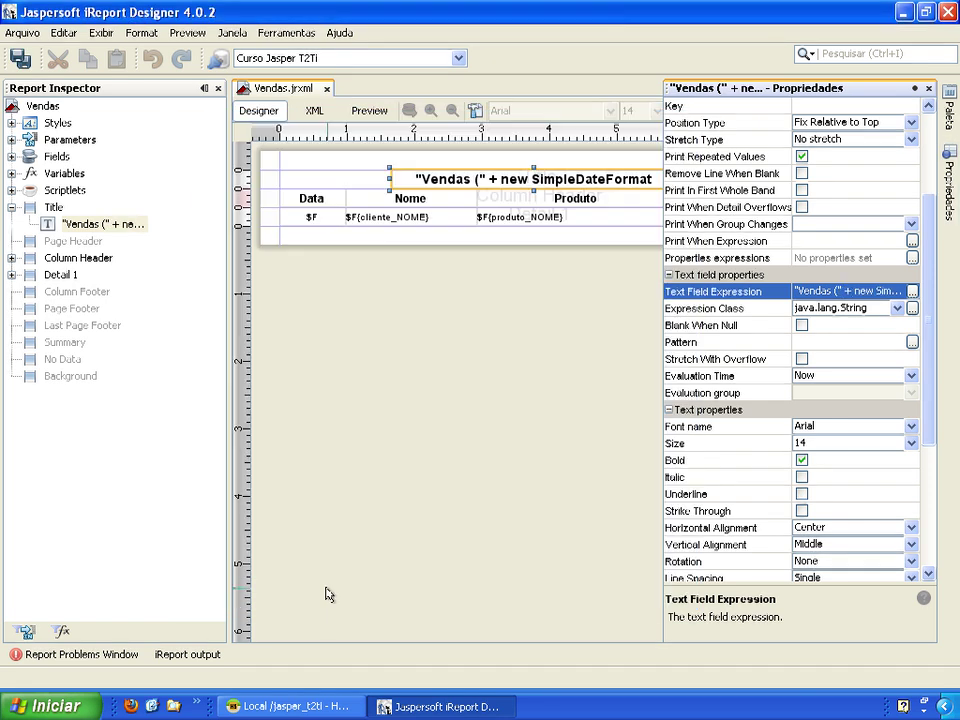
Preview the report with DATA_INICIO 01/07/2011, accepting the offered DATA_FIM value, to check the title
left_click(399, 368)
left_click(369, 111)
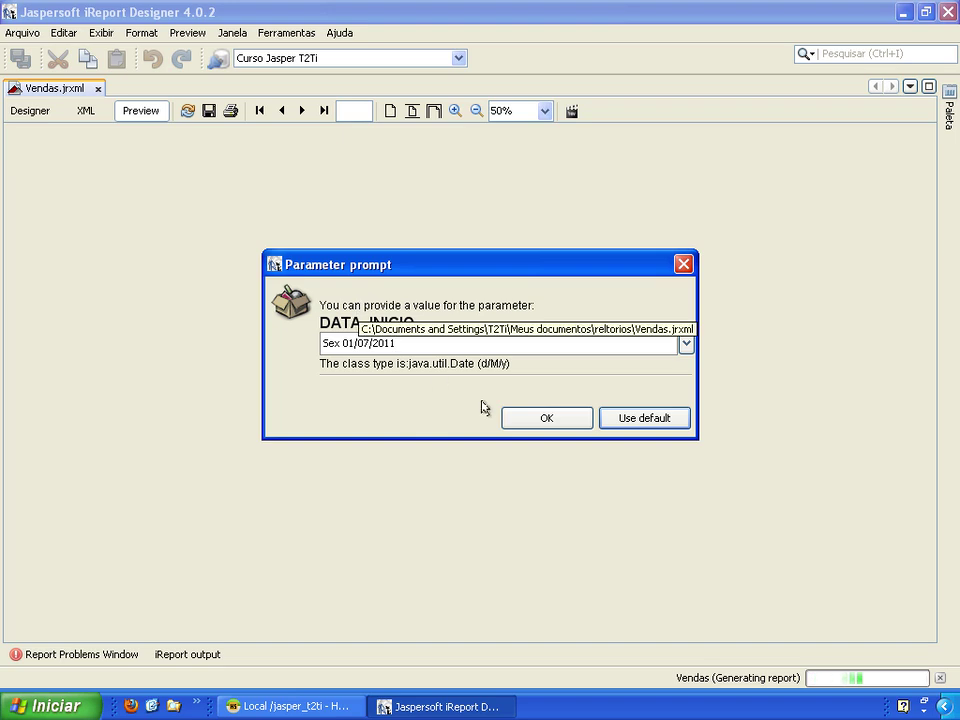
left_click(540, 420)
left_click(531, 419)
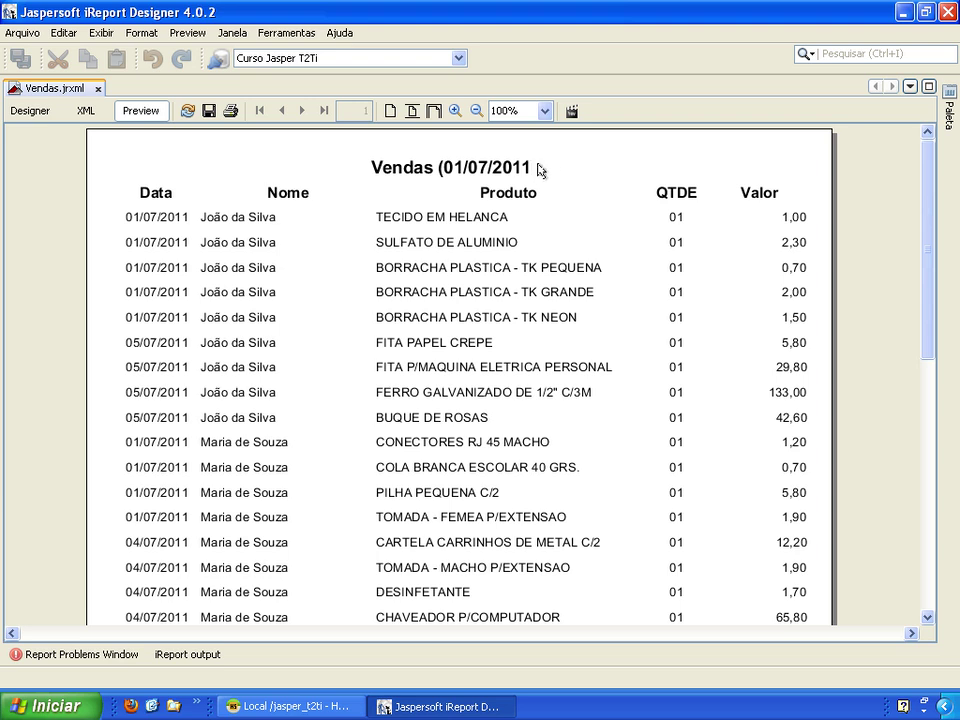
Return to the report design, reopen the title field's expression and copy the part from new SimpleDateFormat through format($P{DATA_INICIO})
left_click(30, 111)
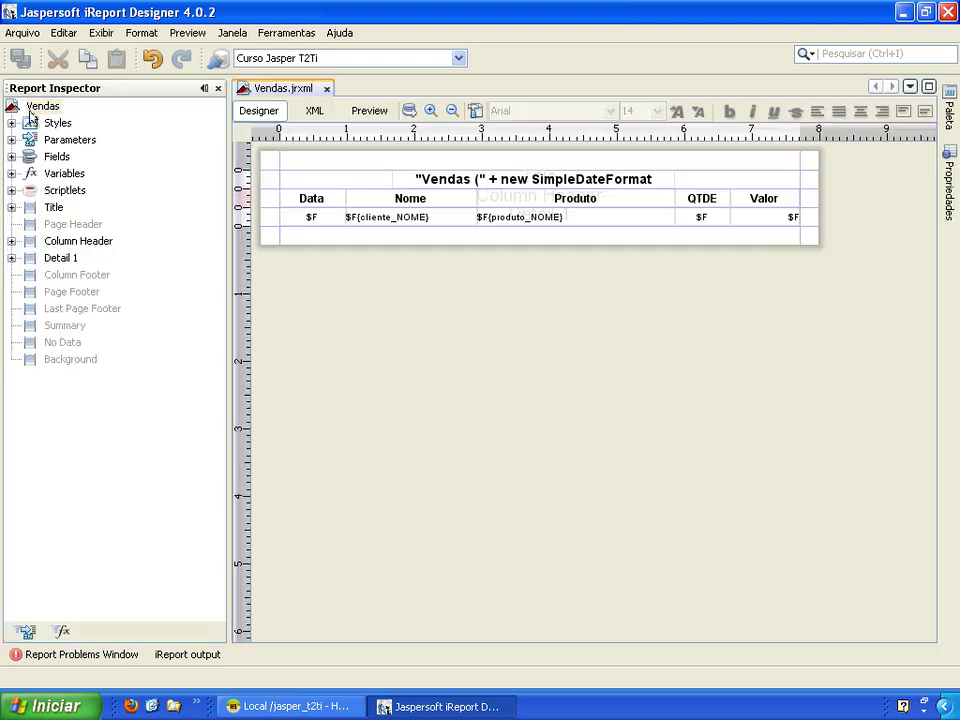
left_click(583, 181)
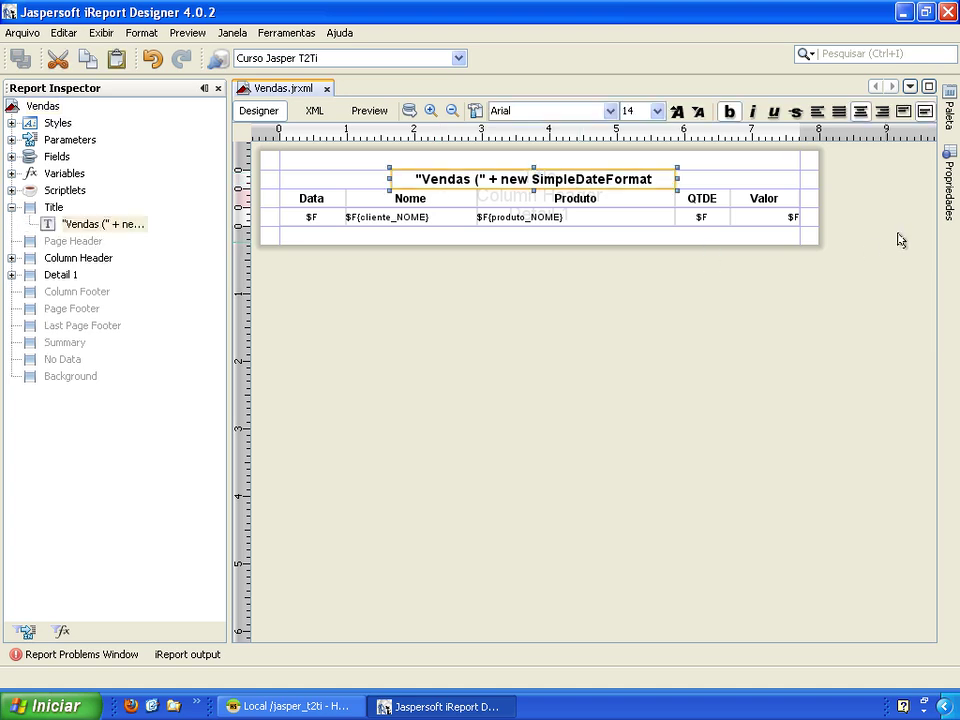
left_click(946, 205)
left_click(911, 290)
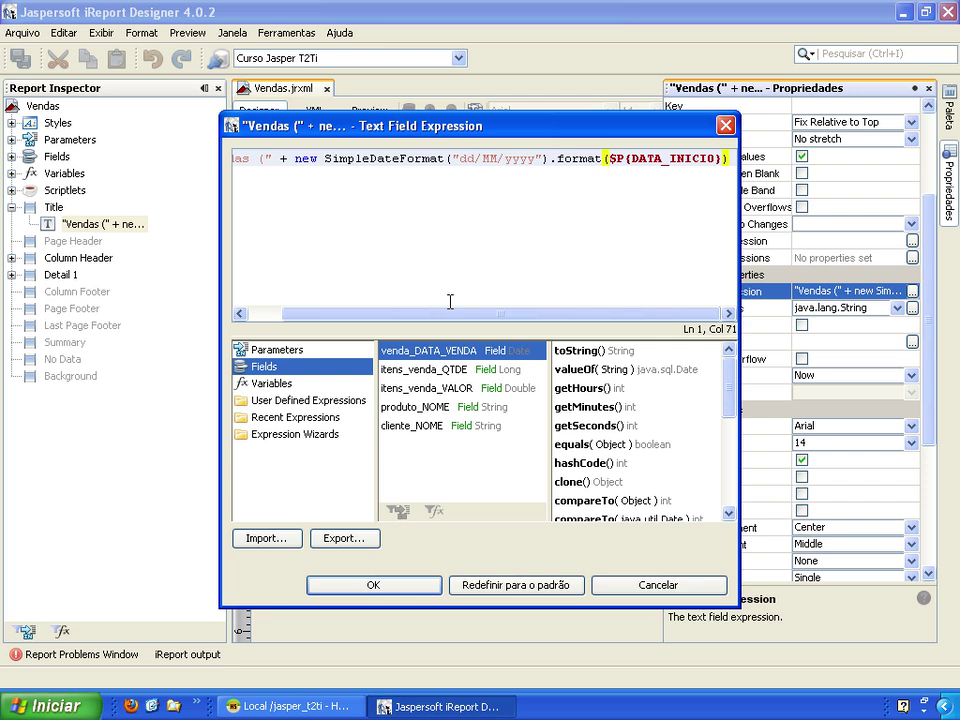
key("Home")
key("Right")
key("Right")
key("Right")
key("Right")
key("Right")
key("Right")
key("Right")
key("Right")
key("Right")
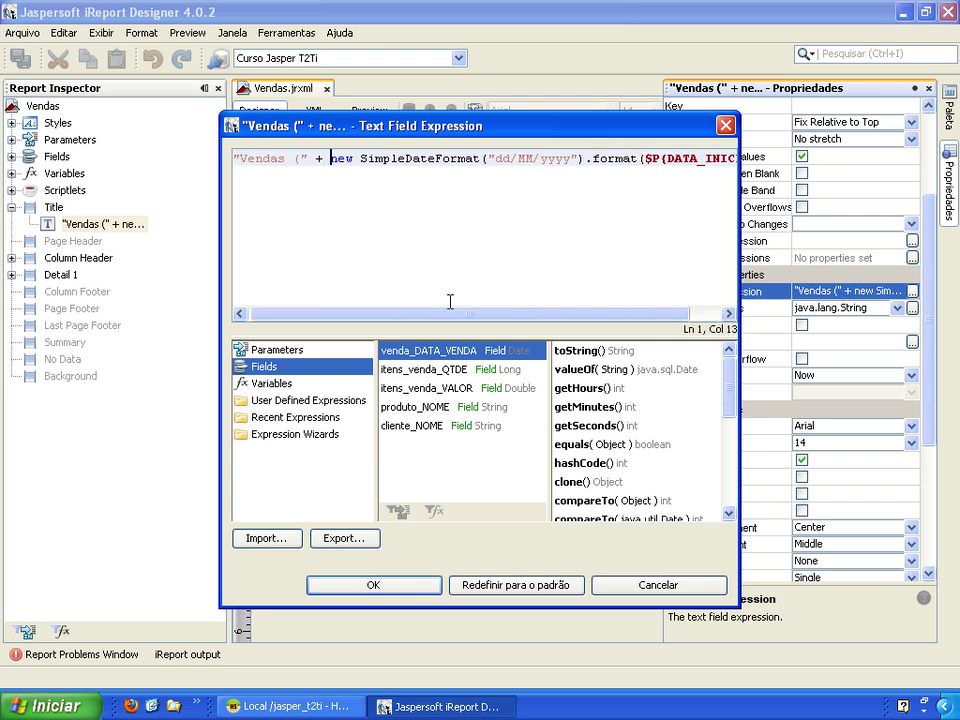
key("shift+End")
key("ctrl+c")
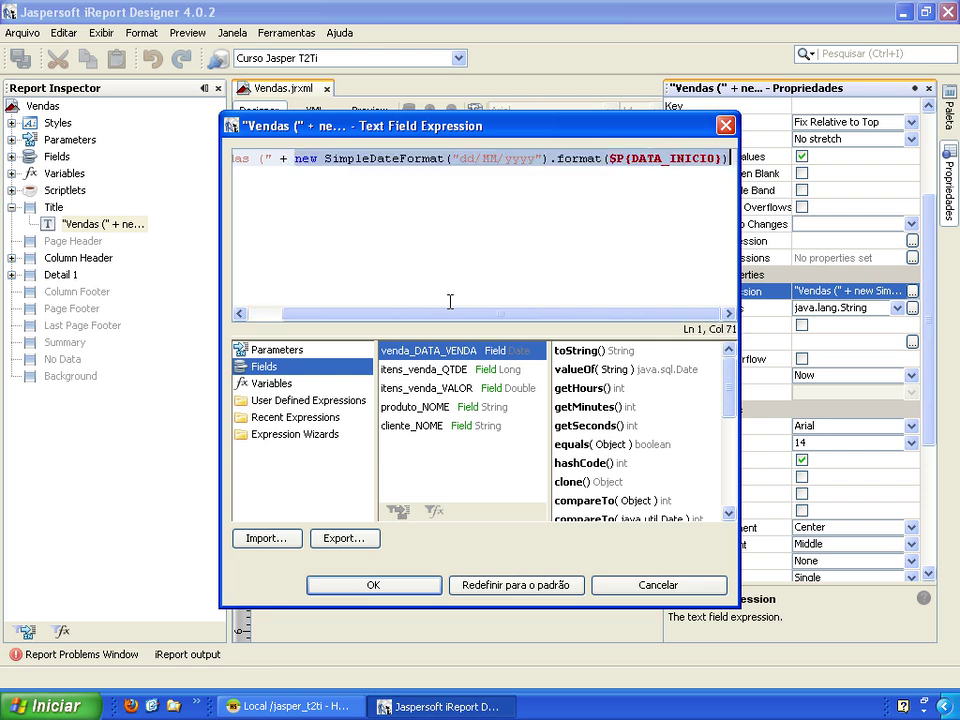
Append + " - " + to the end of the title expression as a date separator
key("End")
type("+ ")
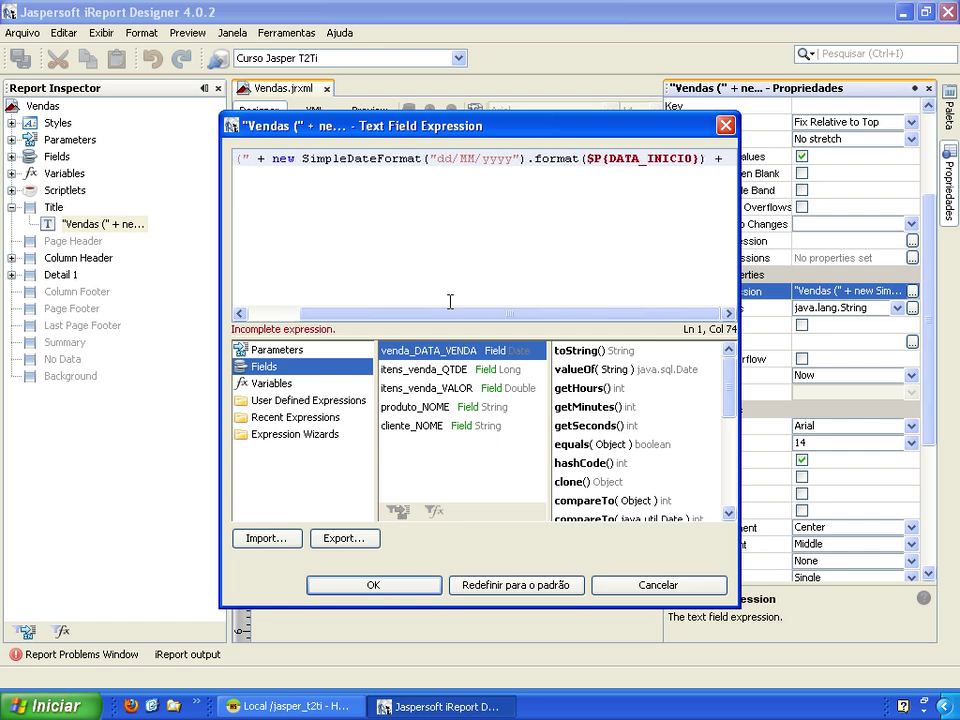
type("\"")
type(" -")
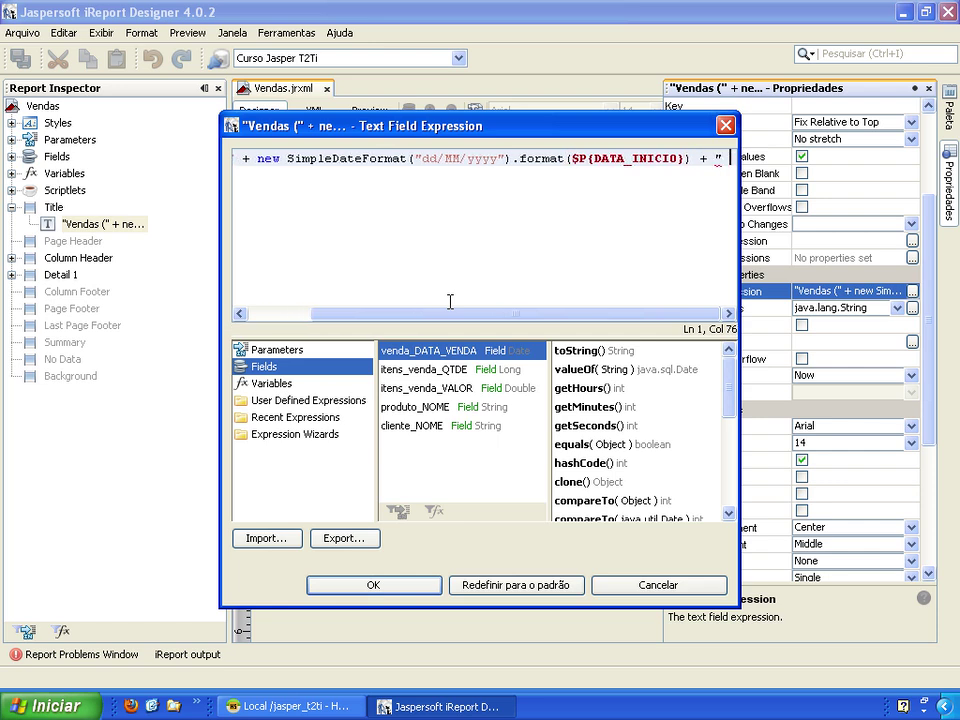
type("\"")
type(" \"")
type(" +")
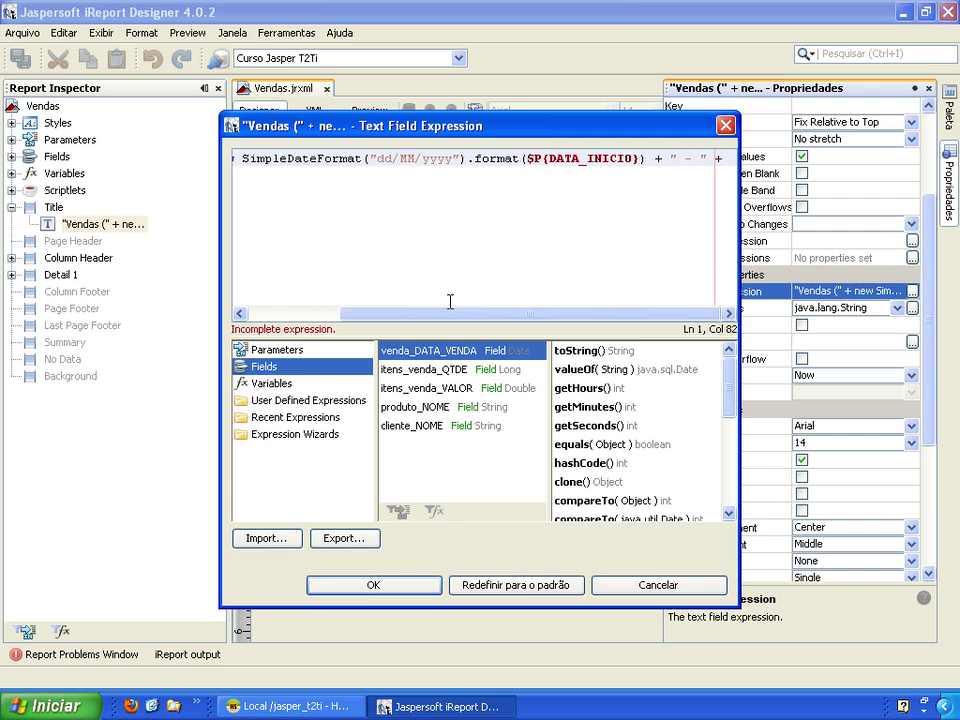
Paste the copied date formatting code after the separator and change its parameter to DATA_FIM
key("ctrl+v")
key("BackSpace")
key("BackSpace")
key("BackSpace")
key("BackSpace")
key("BackSpace")
key("BackSpace")
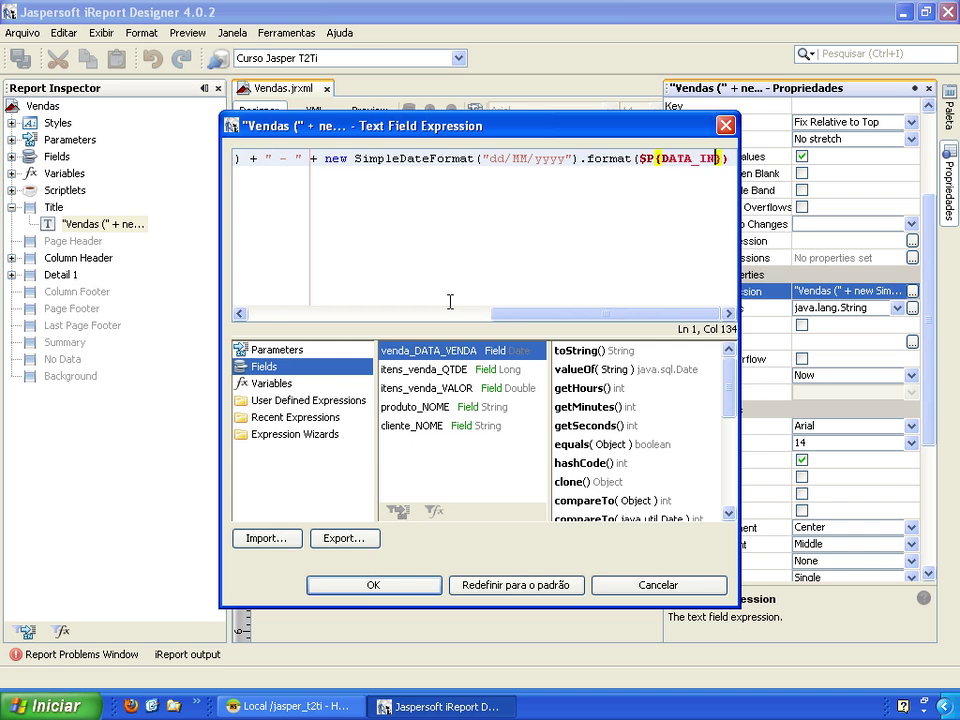
type("FIM")
Append + ")" to the end of the title expression and apply it
key("End")
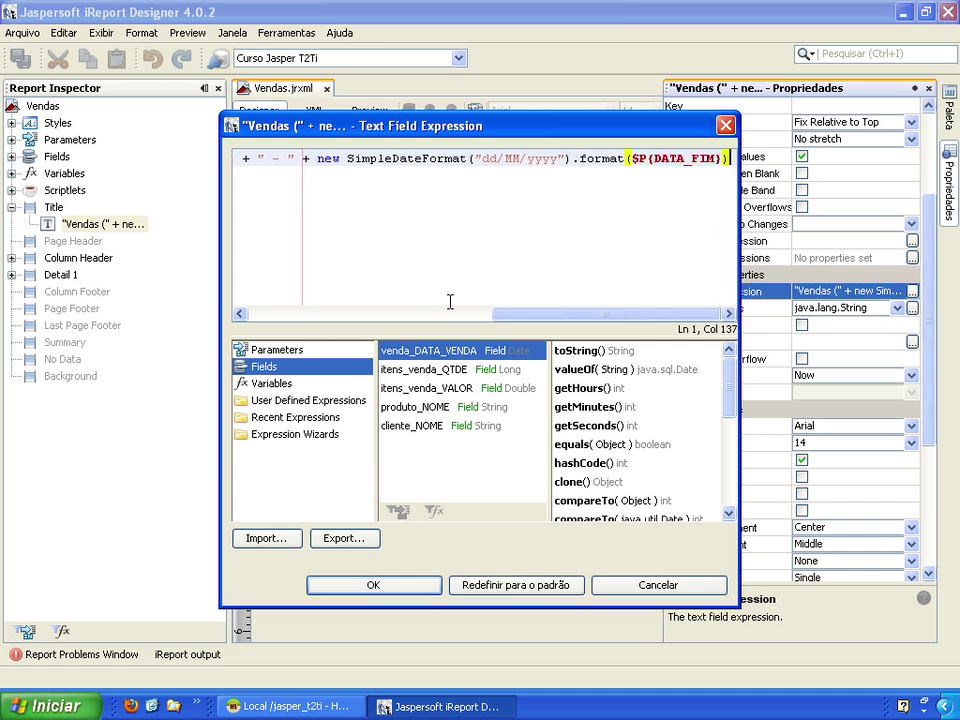
type("+ \"")
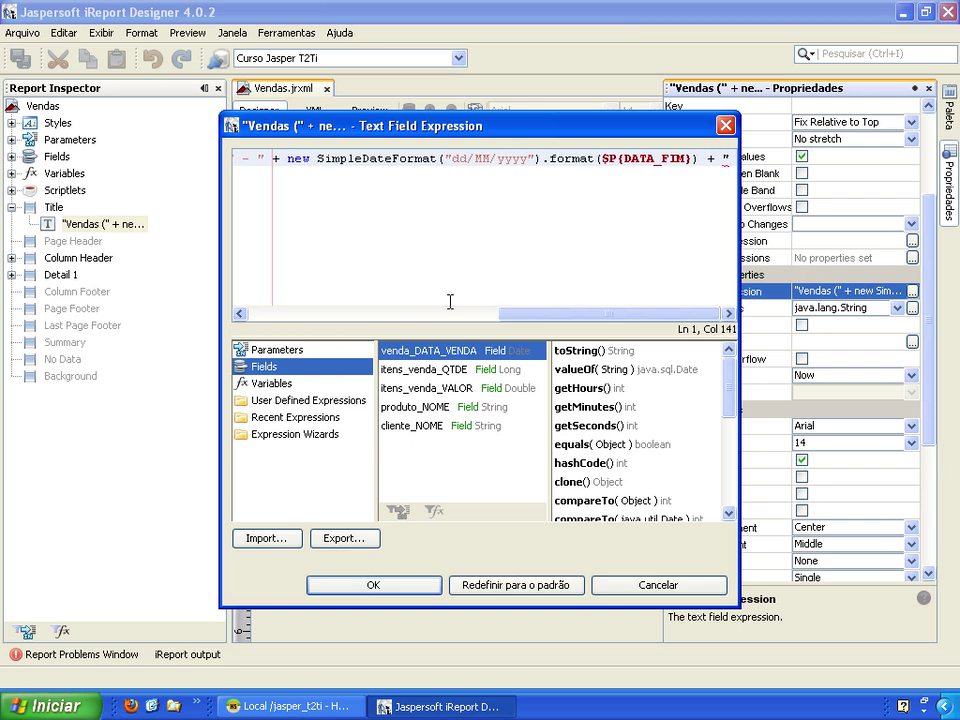
type(")")
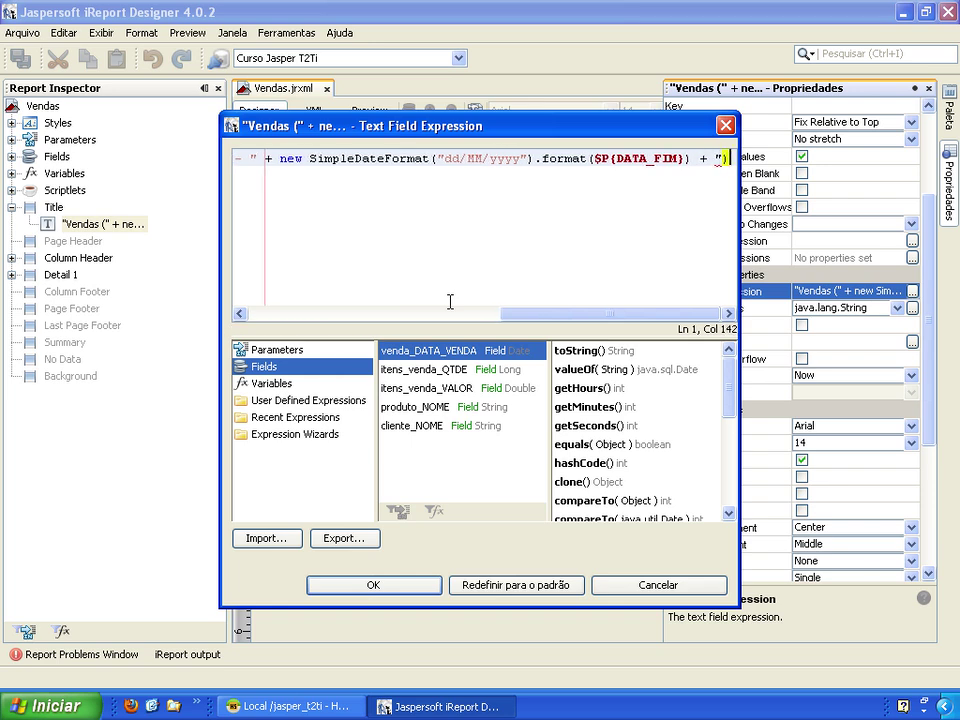
type("\"")
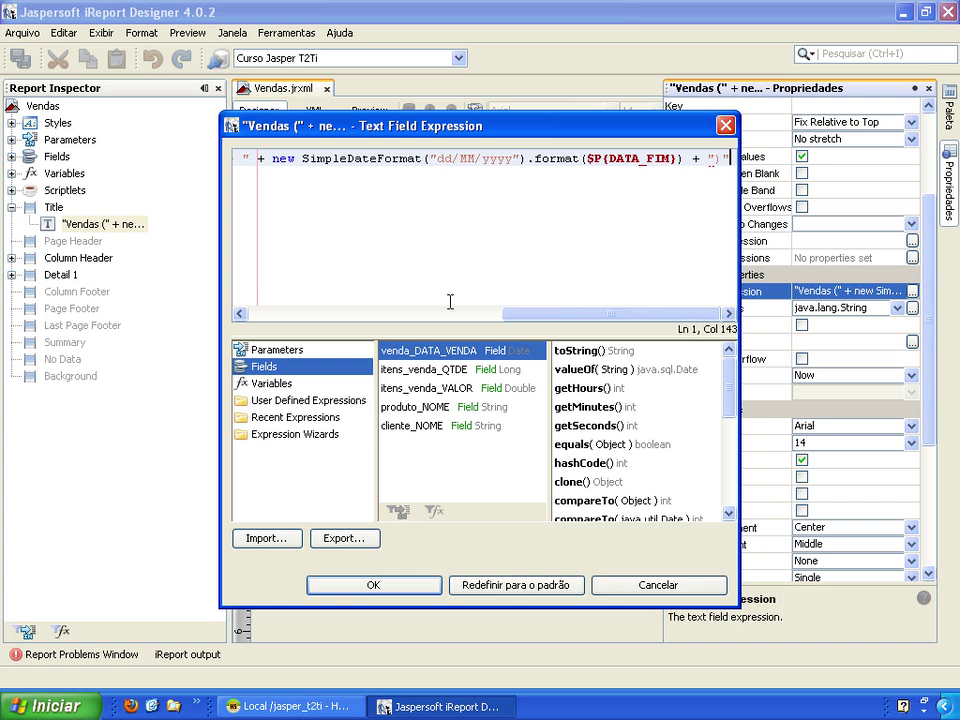
key("Home")
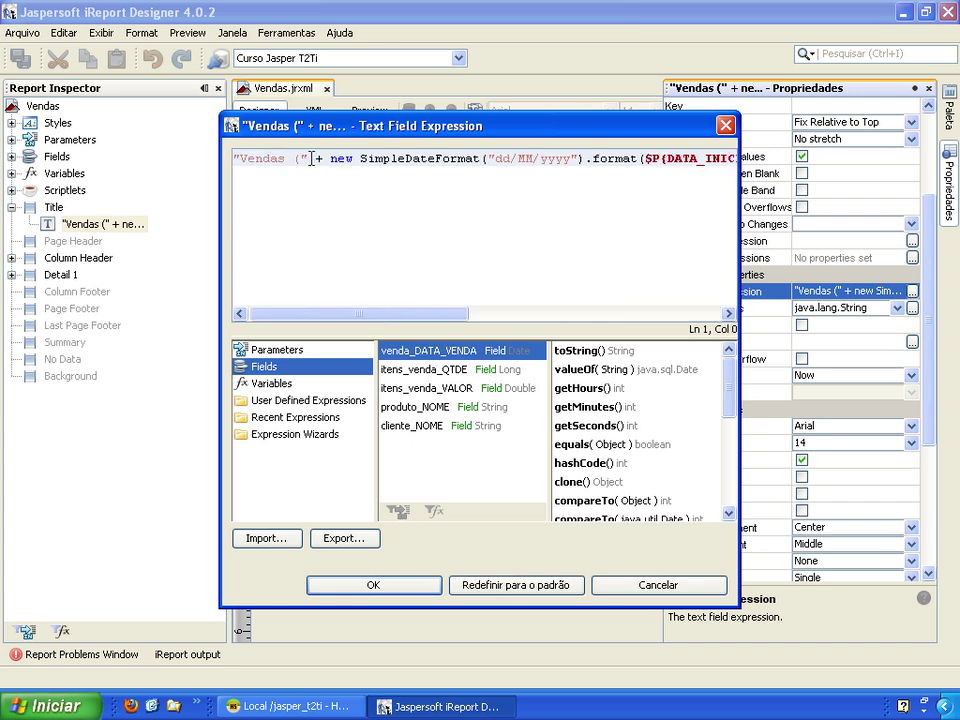
left_click(388, 588)
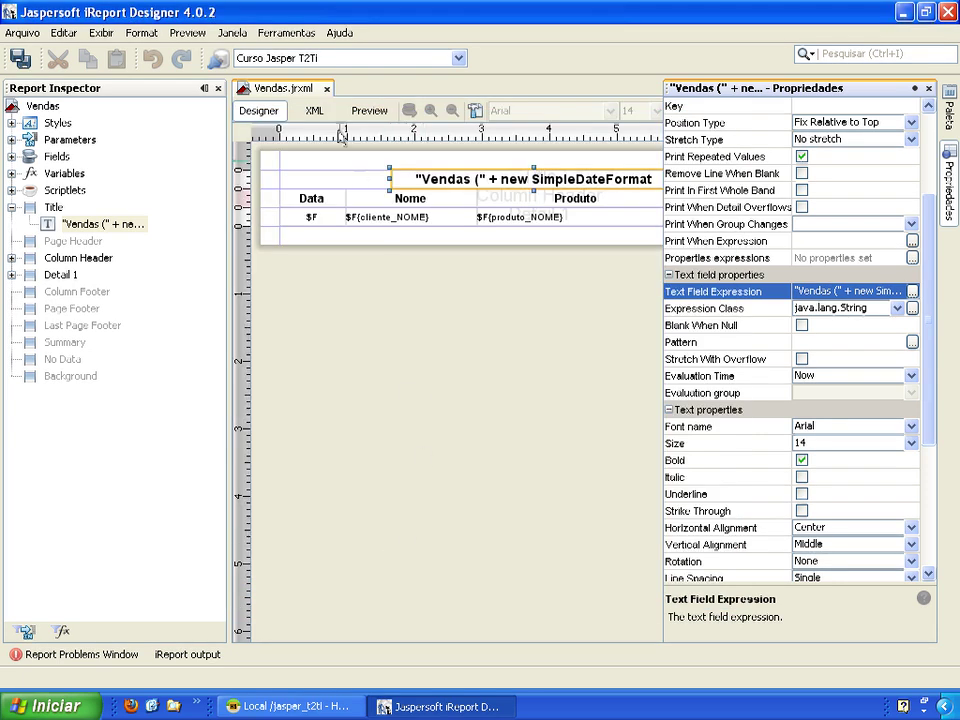
Preview the report with DATA_INICIO 01/07/2011 and DATA_FIM 07/07/2011 and check the title's date range
left_click(365, 112)
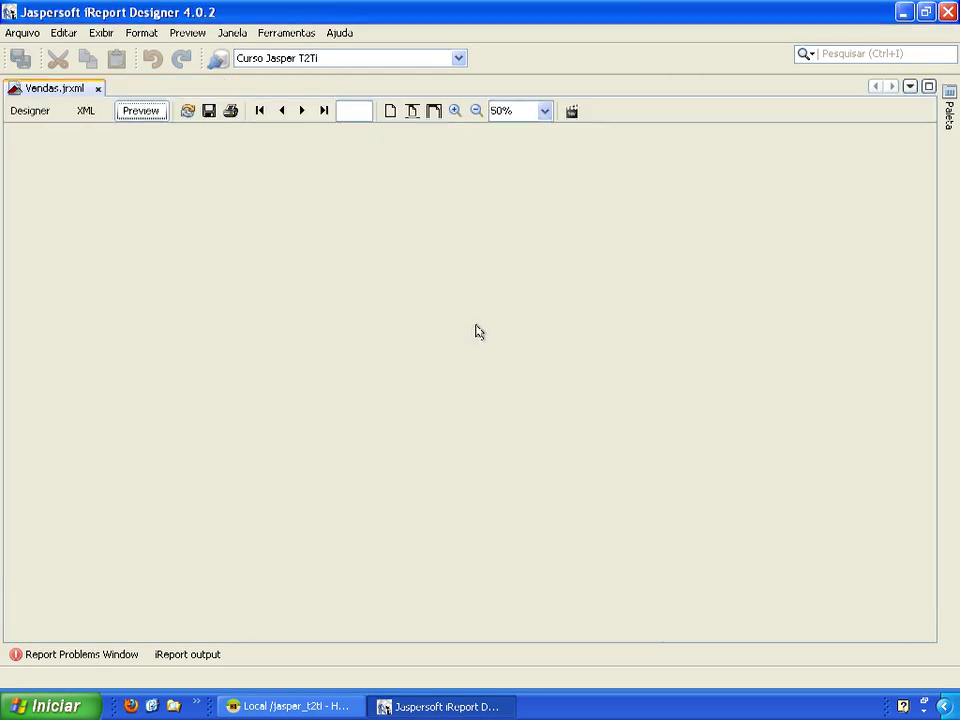
left_click(527, 420)
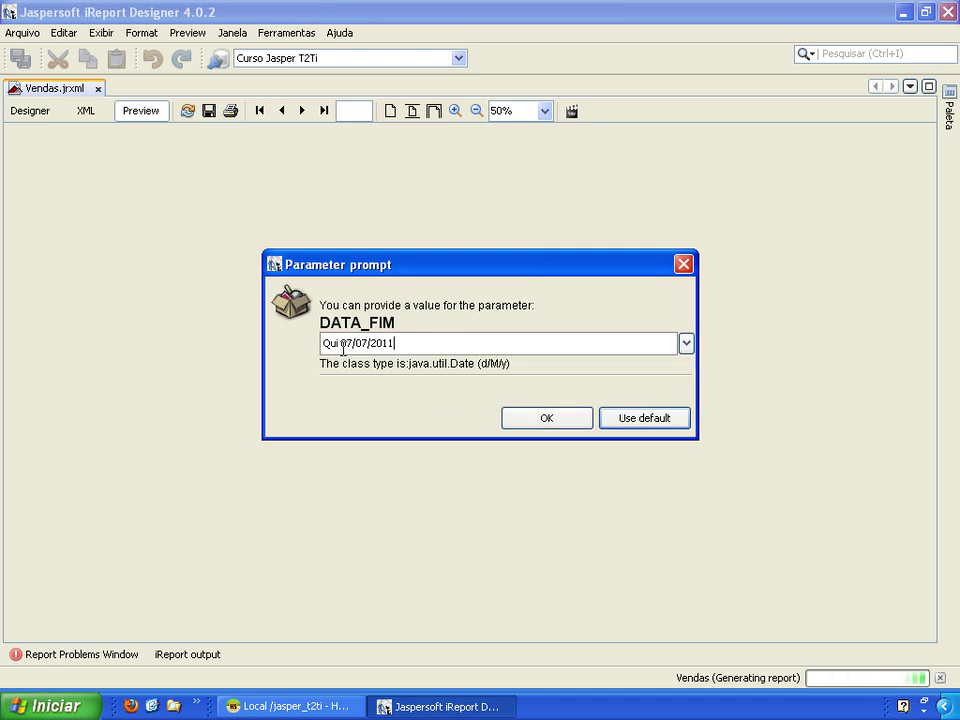
left_click(527, 420)
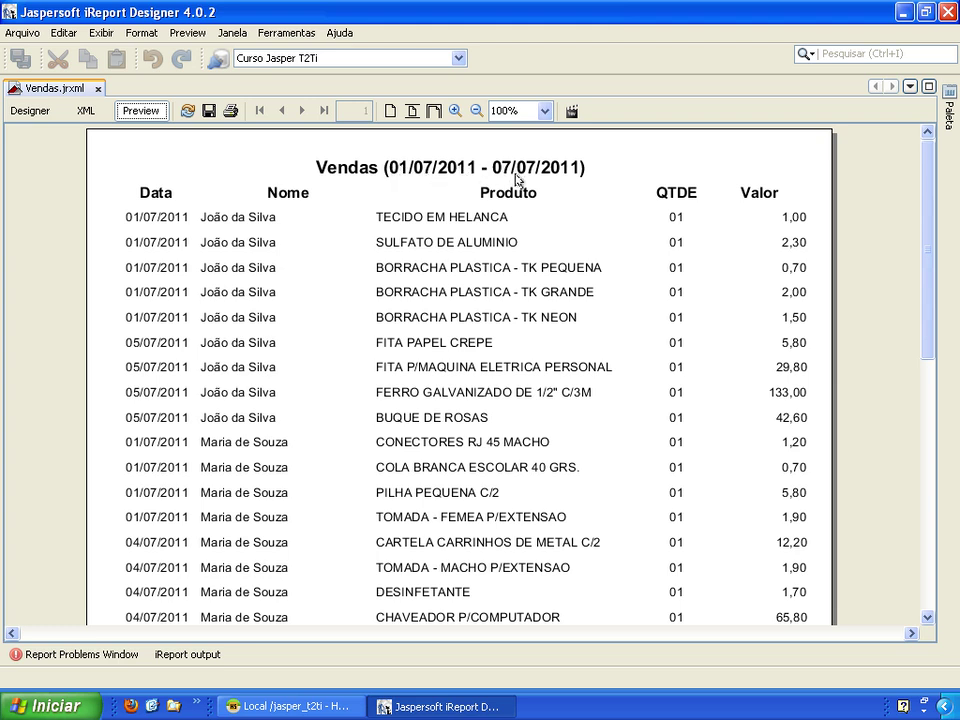
left_click_drag(924, 199, 934, 150)
Return to the report design, expand the Parameters list and widen the Report Inspector to examine the parameter names
left_click(27, 114)
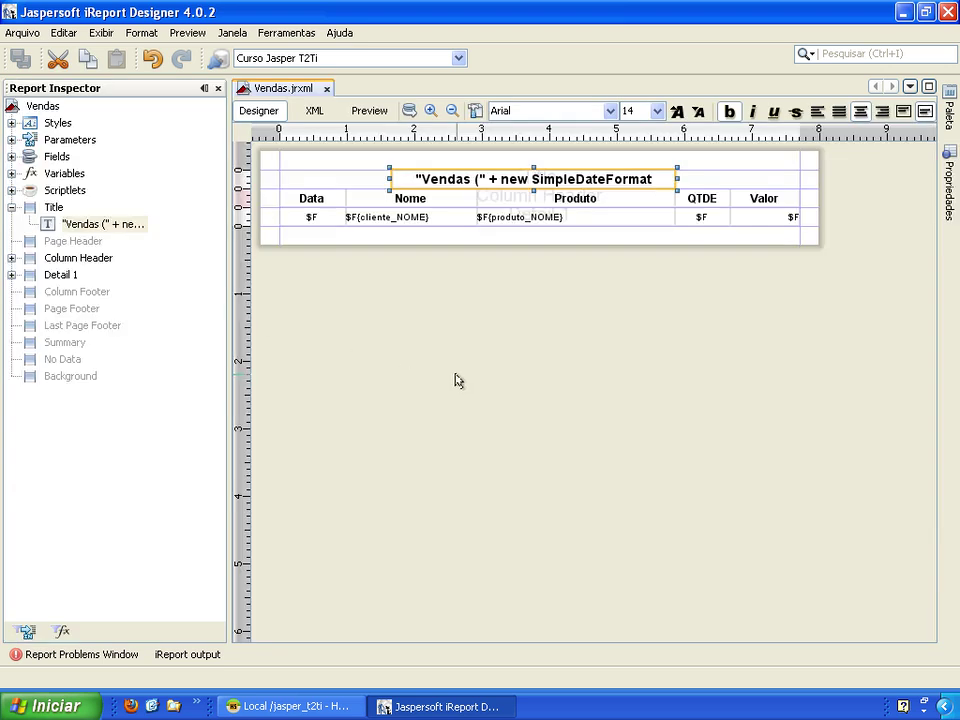
left_click(11, 141)
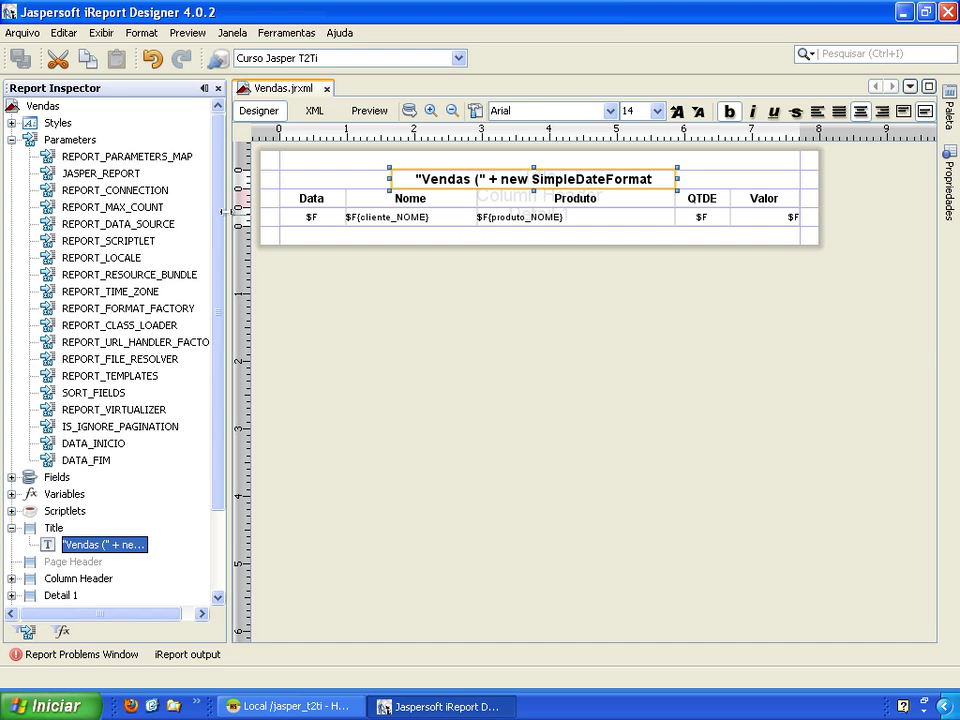
left_click_drag(226, 211, 252, 211)
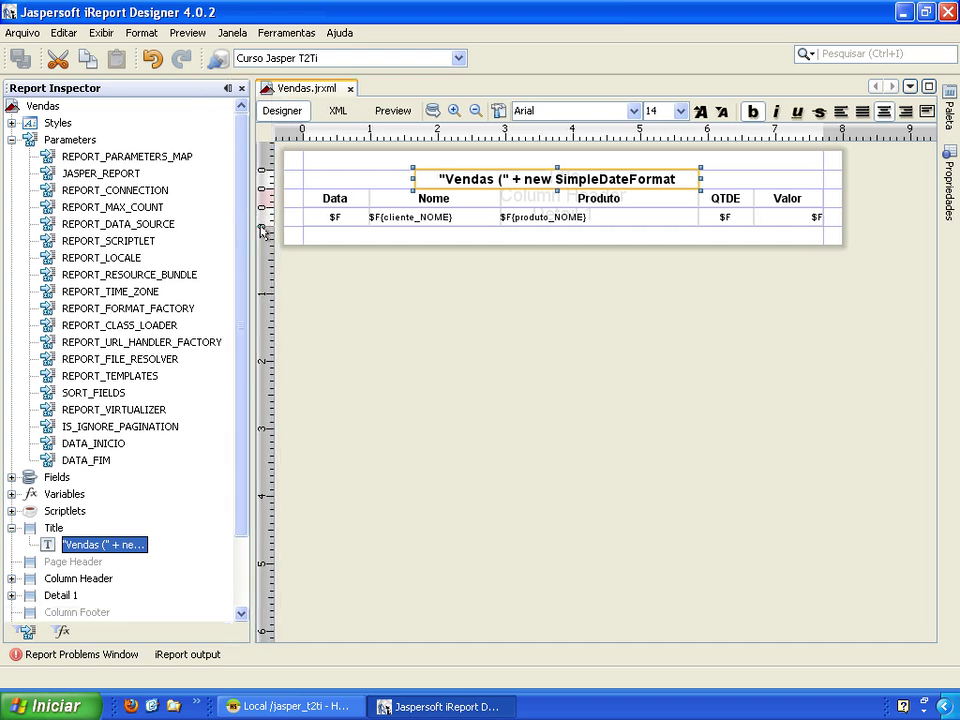
left_click_drag(262, 230, 265, 236)
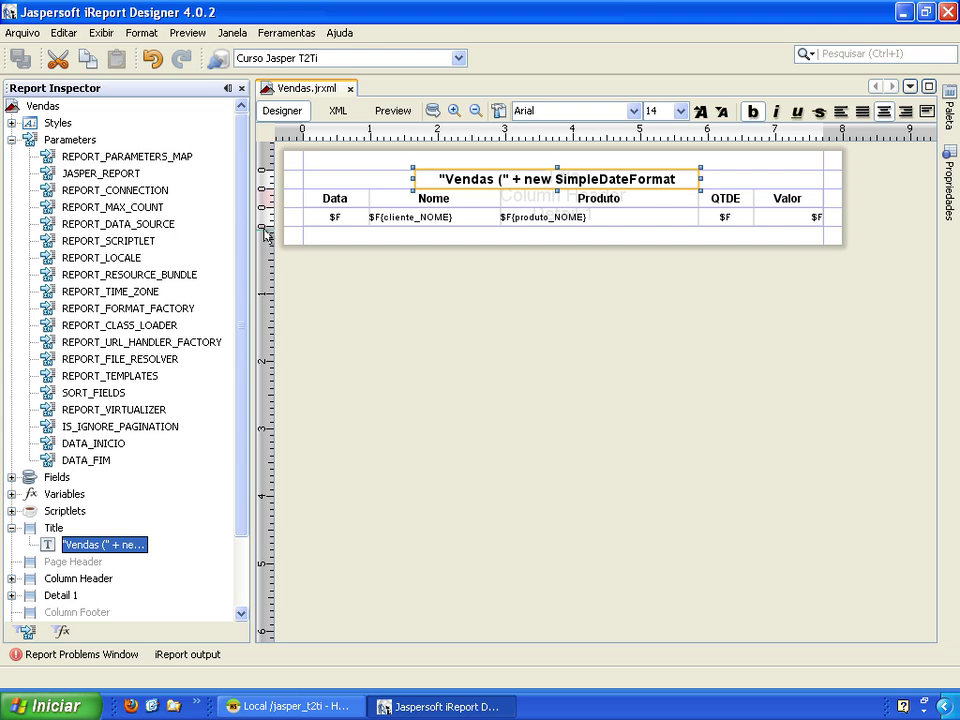